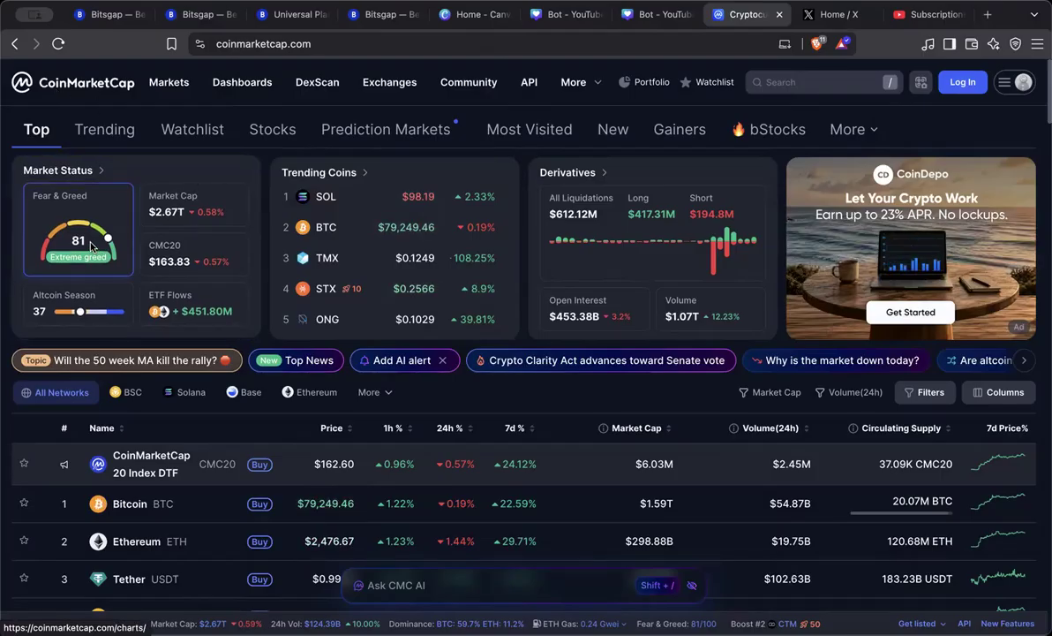
# Examine the market overview and the price changes of the top coins in the CoinMarketCap list.
pyautogui.scroll(-1, 223, 435)
pyautogui.scroll(-3, 224, 435)
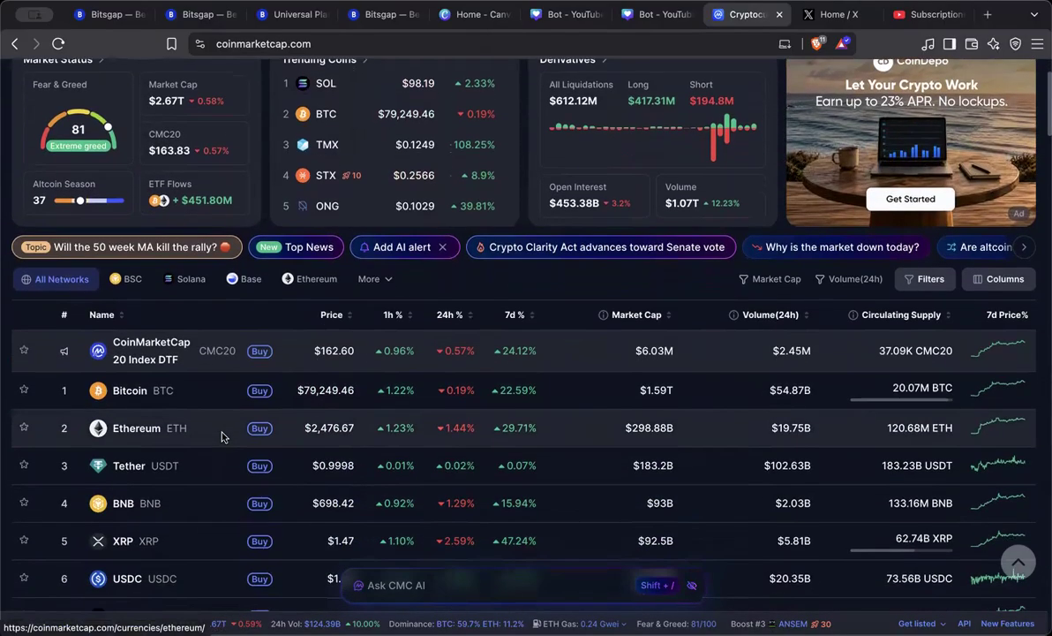
pyautogui.scroll(1, 524, 362)
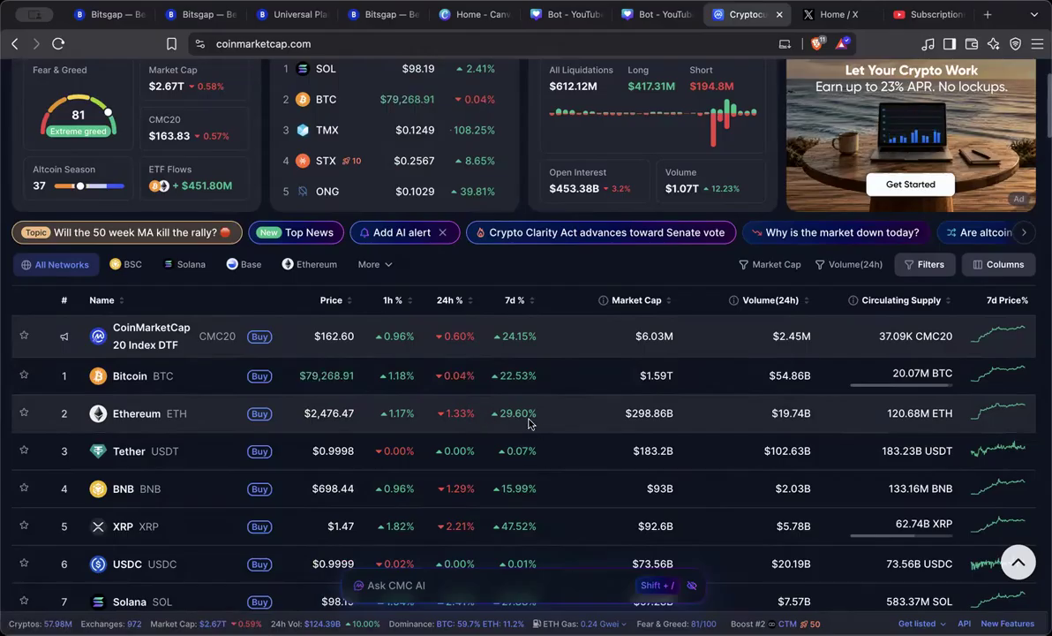
# Switch to the Bitsgap bots page and start creating a new spot DCA bot.
pyautogui.click(196, 15)
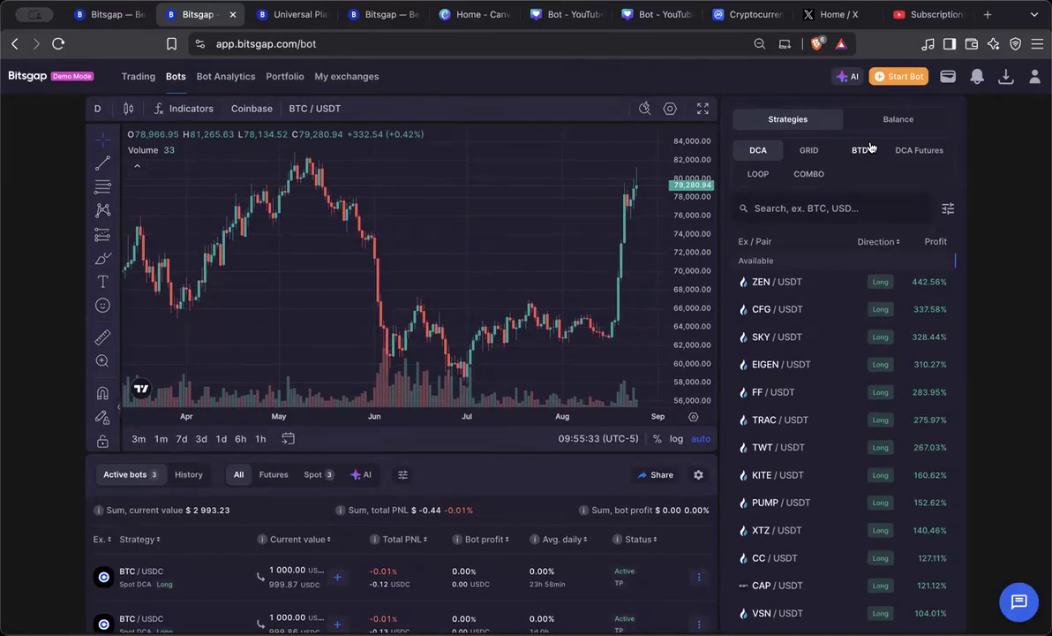
pyautogui.click(897, 79)
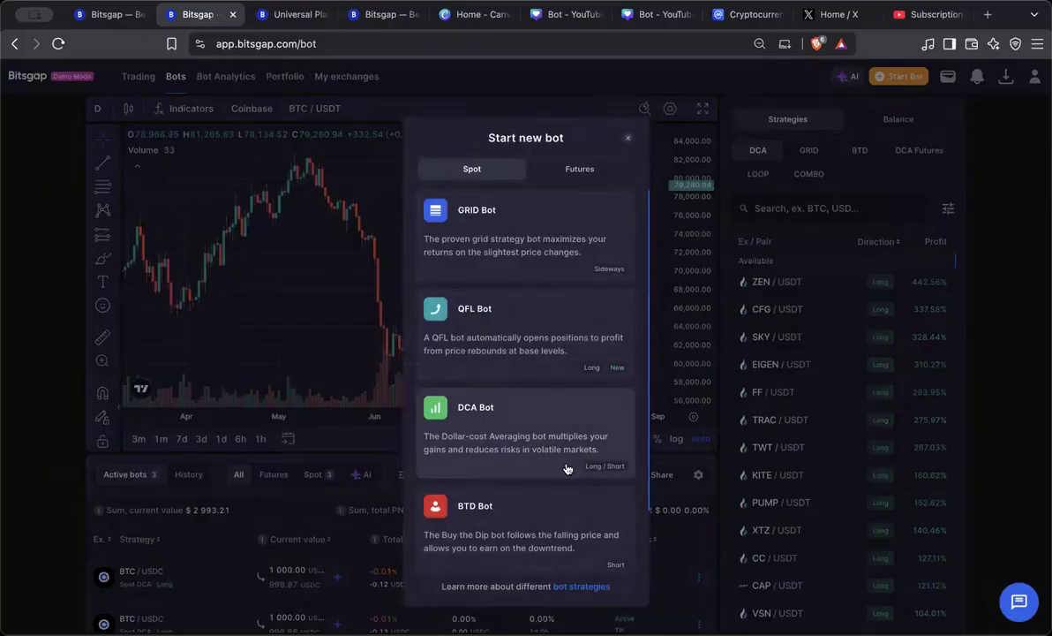
pyautogui.click(524, 421)
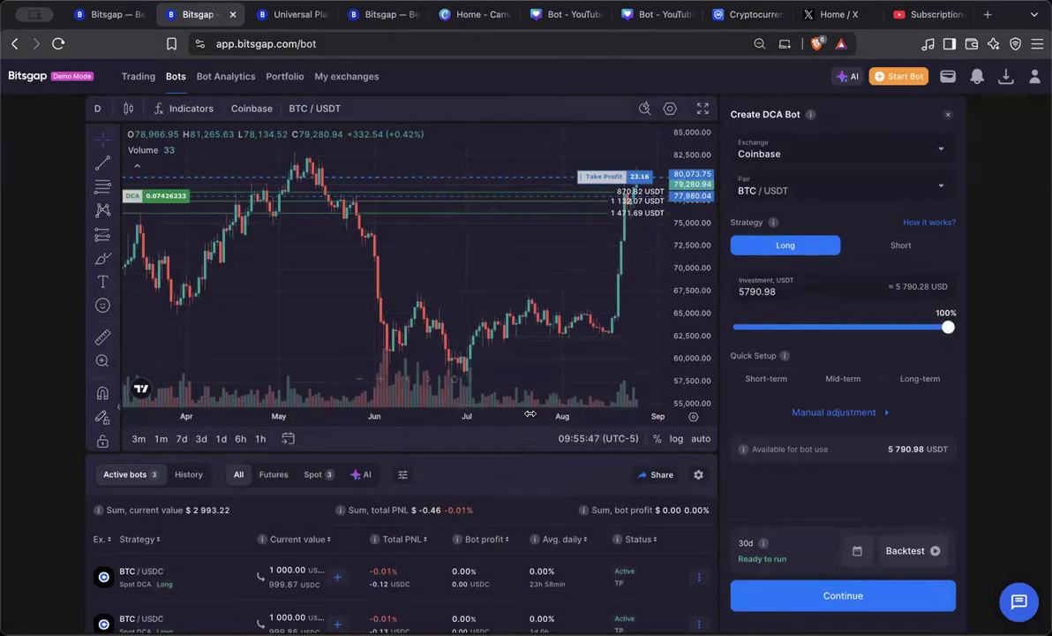
# Keep Coinbase as the bot's exchange and set the trading pair to ETH/USDC.
pyautogui.click(794, 157)
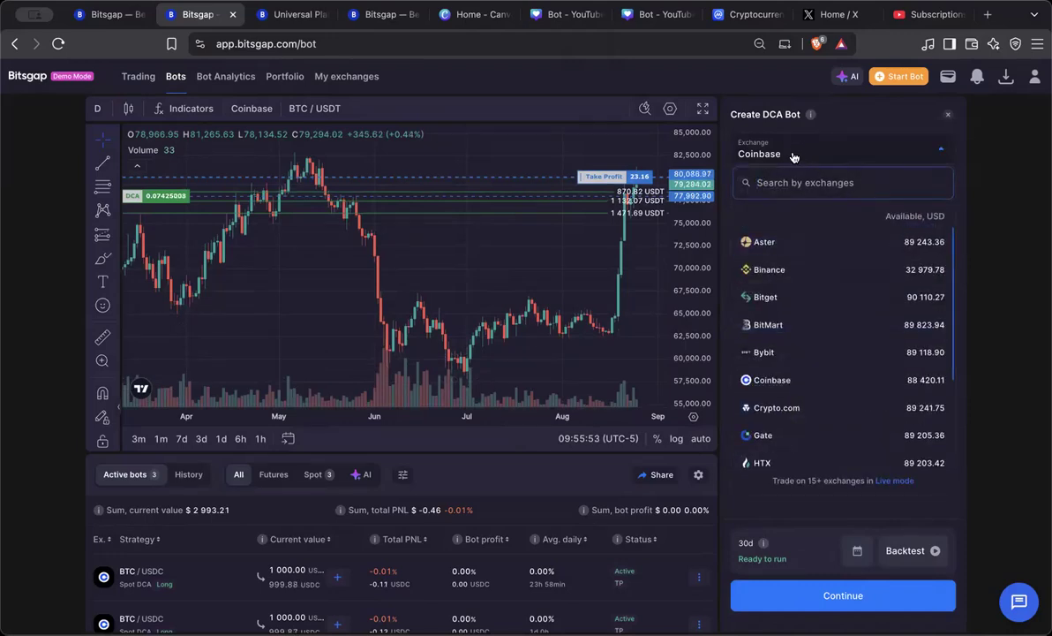
pyautogui.click(793, 155)
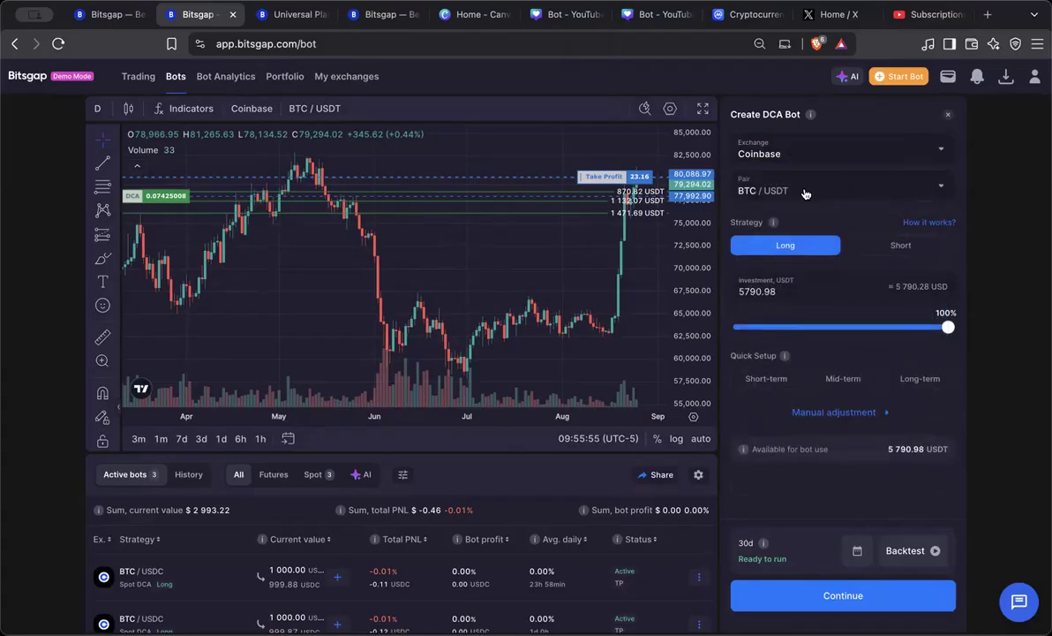
pyautogui.click(803, 191)
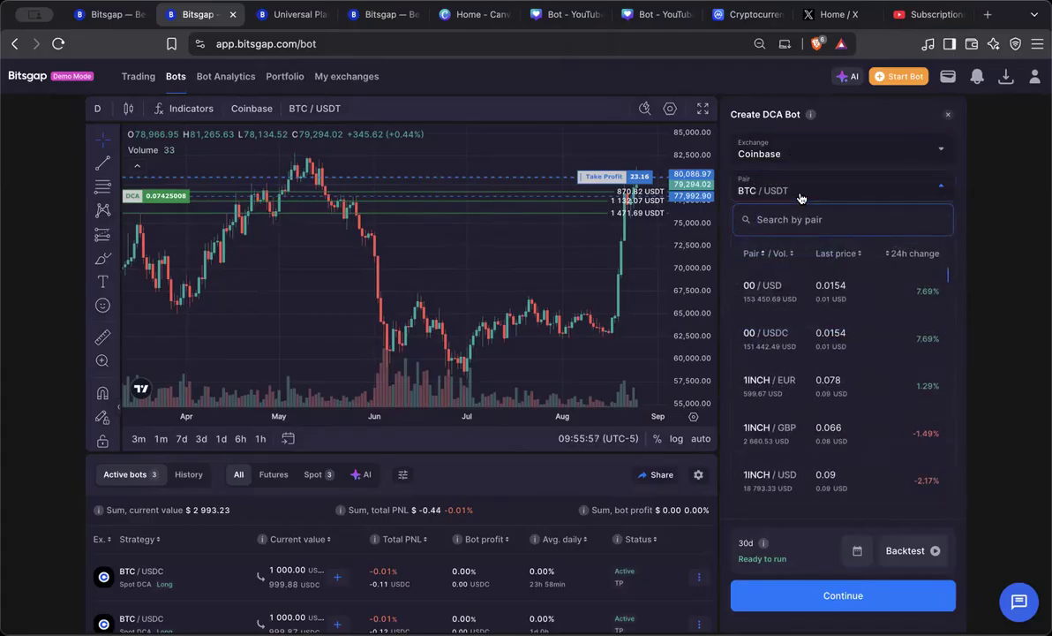
pyautogui.write('ET')
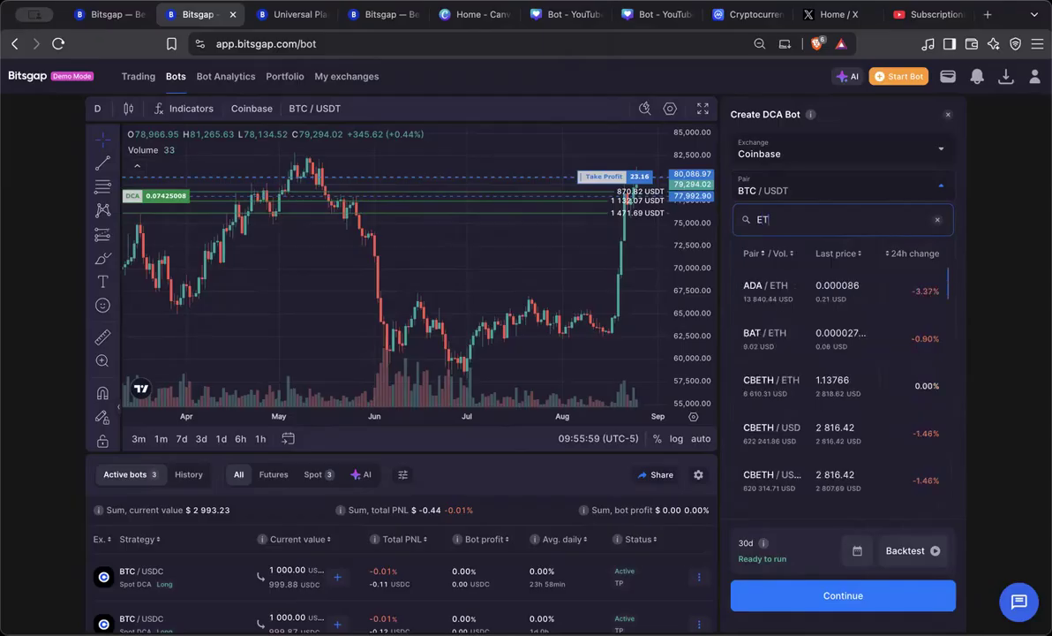
pyautogui.write('H/')
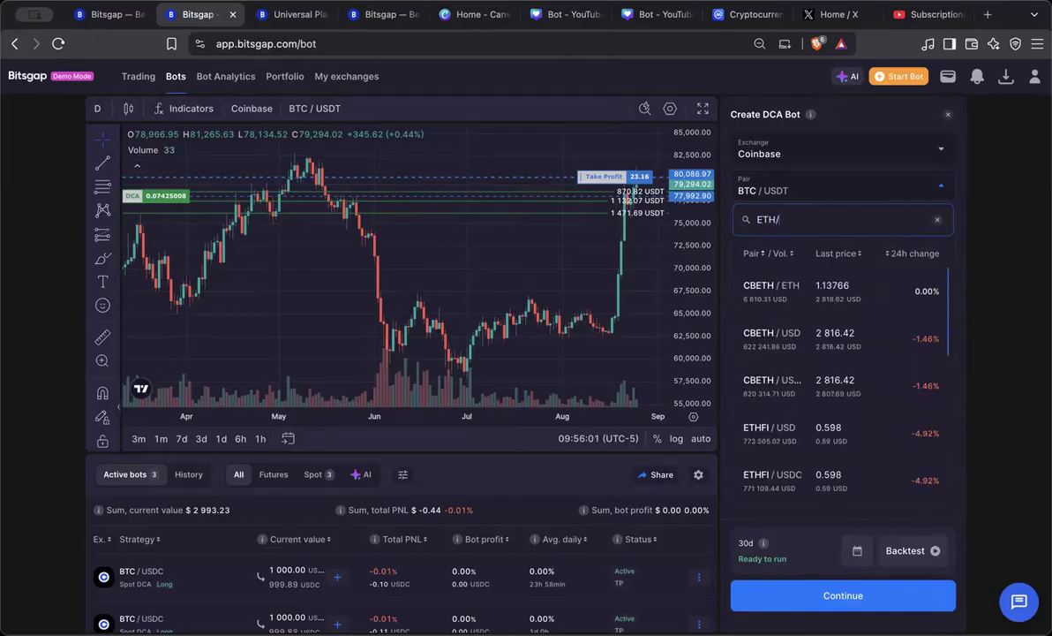
pyautogui.write('U')
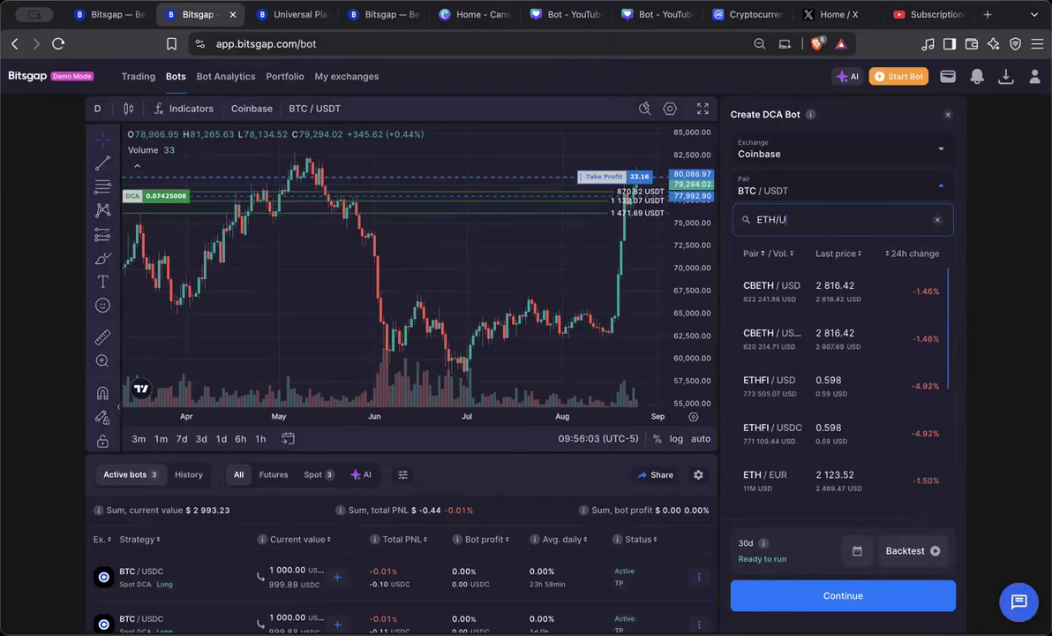
pyautogui.write('SDC')
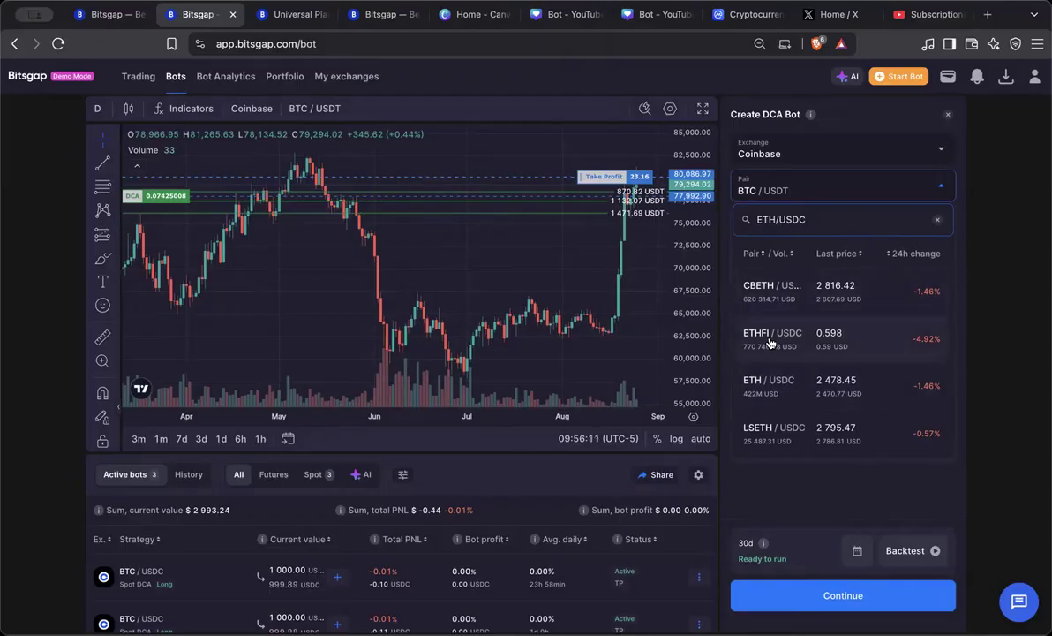
pyautogui.click(784, 388)
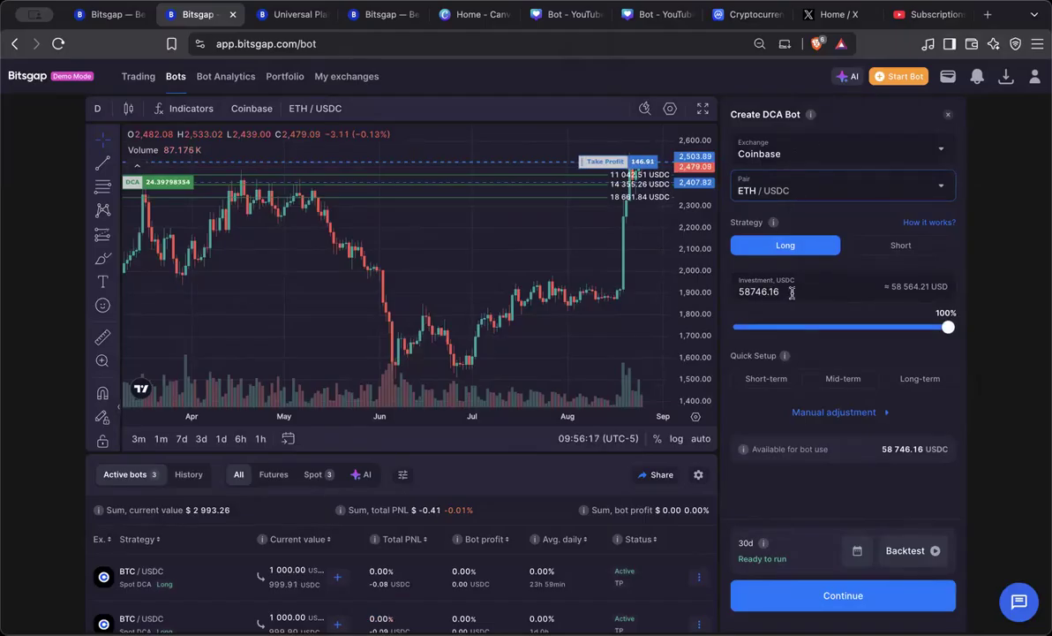
# Set the investment to 1000 USDC and expand the bot settings under manual adjustment.
pyautogui.moveTo(780, 291); pyautogui.dragTo(699, 289)
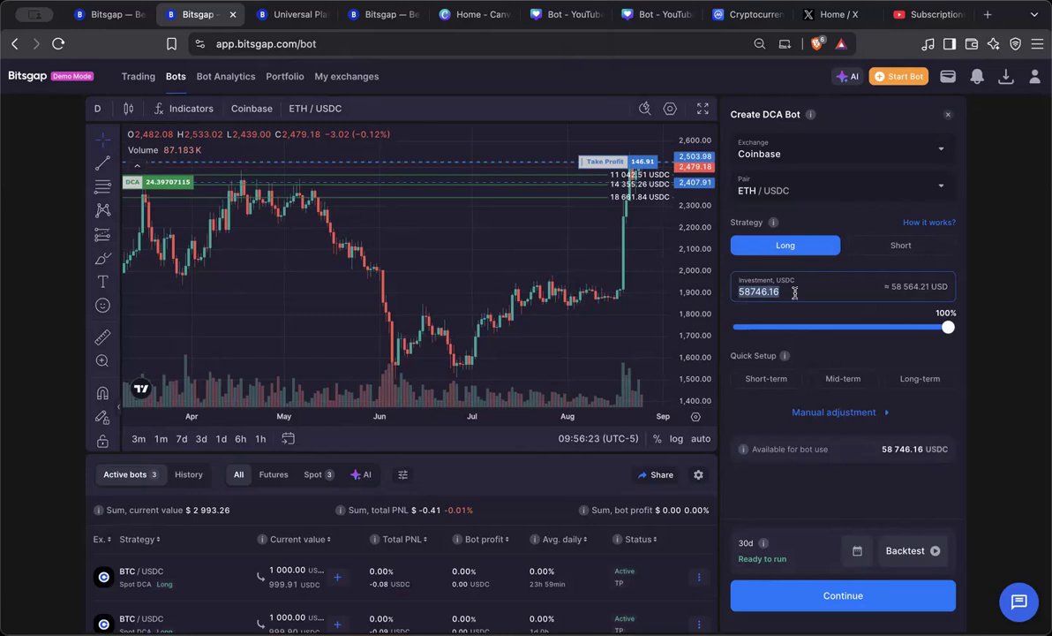
pyautogui.write('1000')
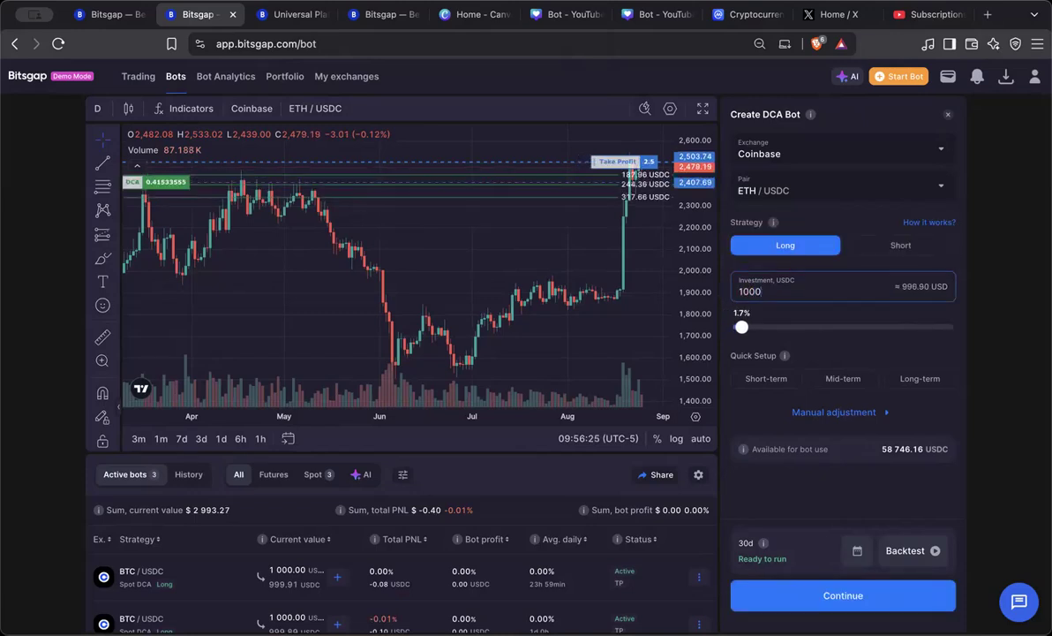
pyautogui.click(839, 411)
pyautogui.click(743, 407)
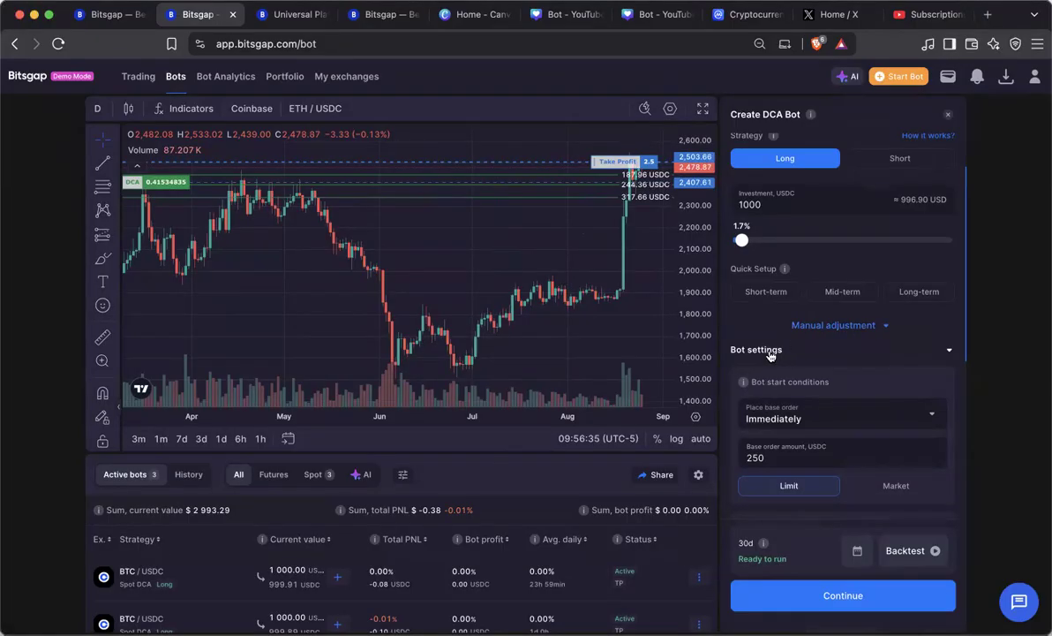
# Set the base order amount to 31.25 USDC and the averaging orders amount to 968.75 USDC.
pyautogui.scroll(-2, 791, 394)
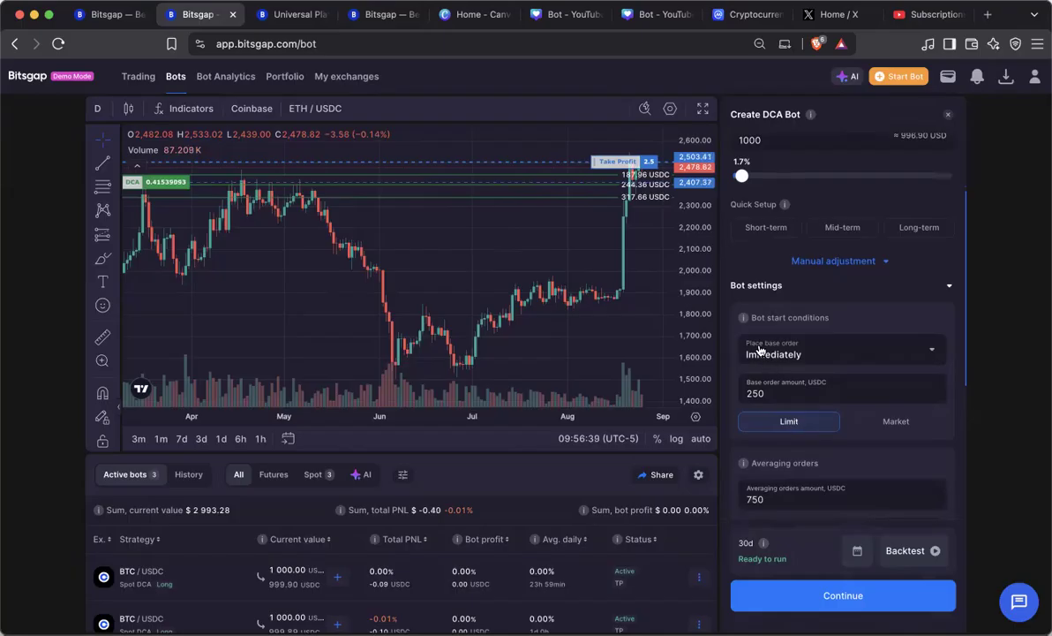
pyautogui.doubleClick(765, 394)
pyautogui.write('3')
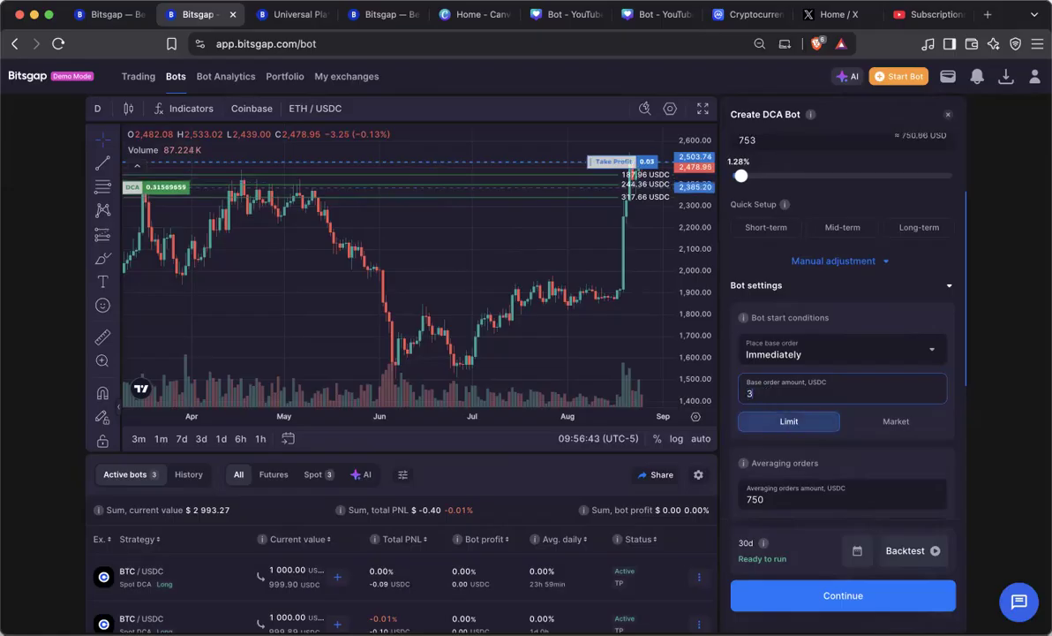
pyautogui.write('1.25')
pyautogui.scroll(-2, 796, 327)
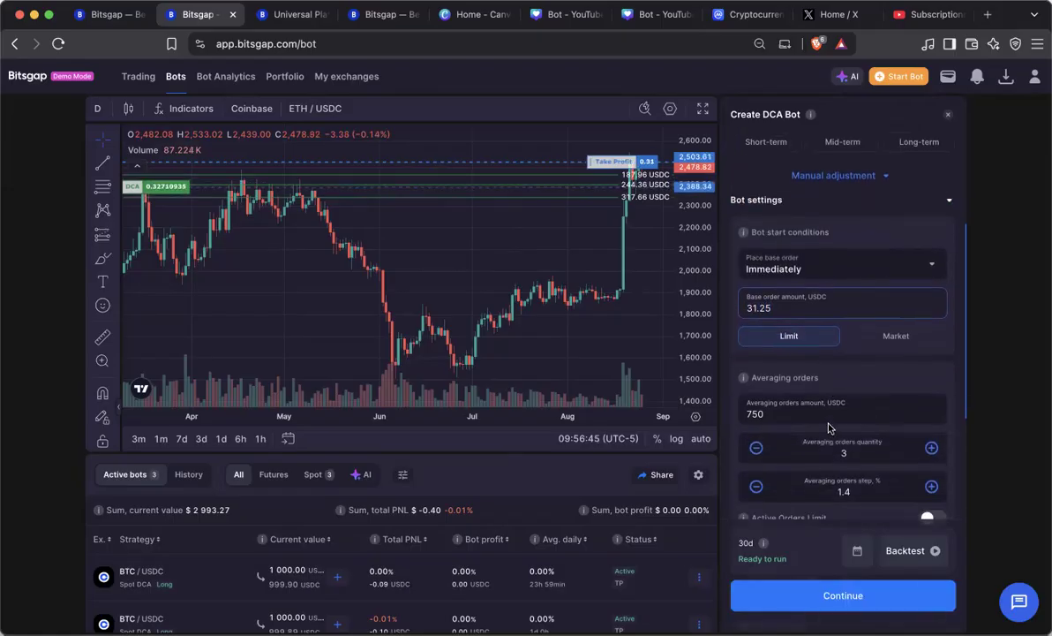
pyautogui.press('Tab')
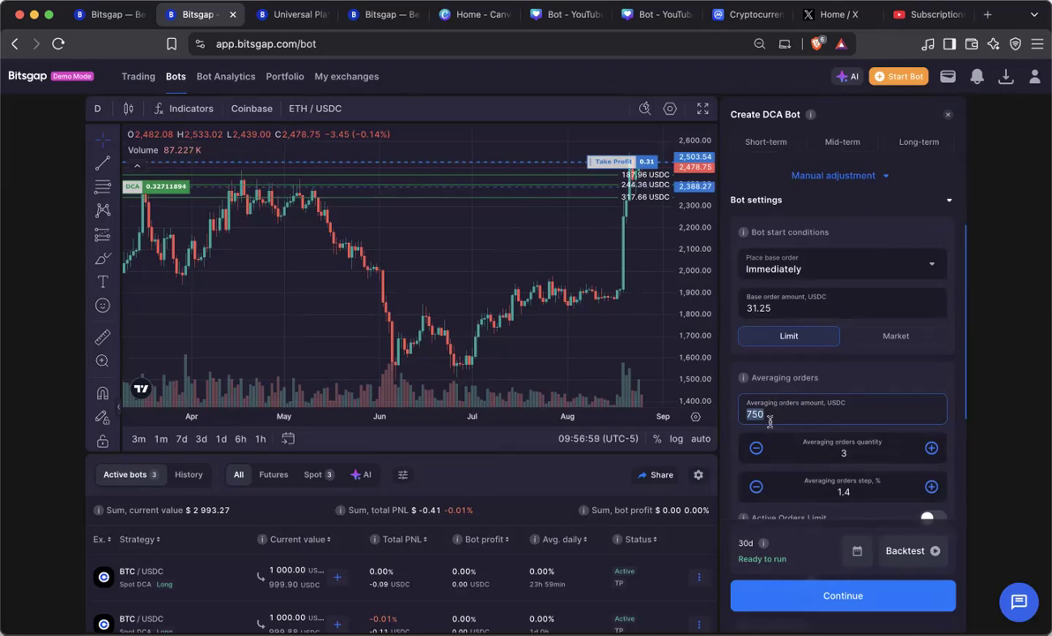
pyautogui.write('968.')
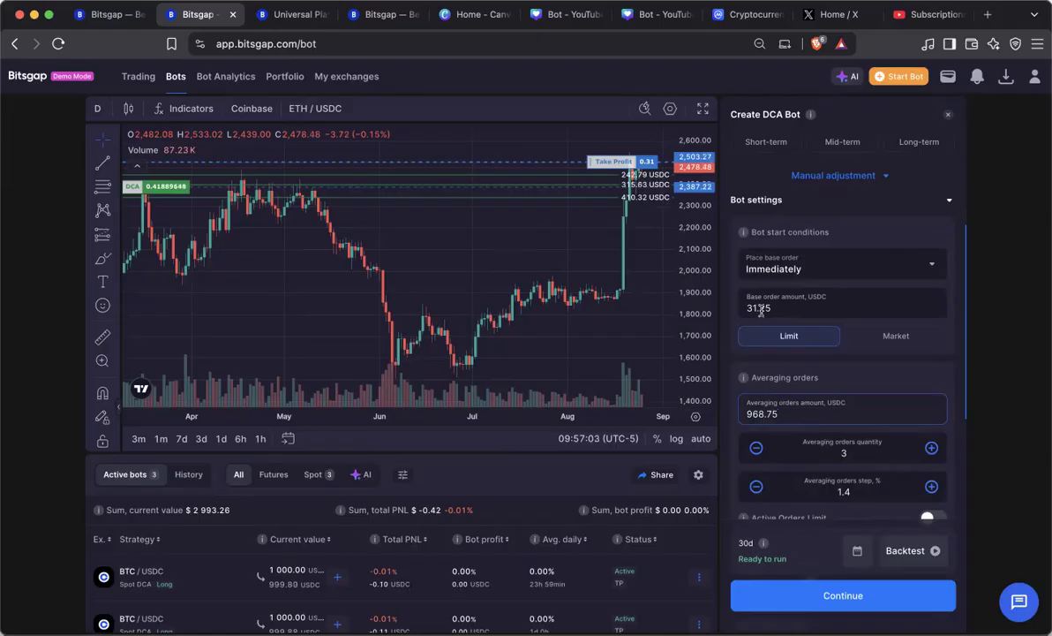
# Set the averaging orders quantity to 5 and the averaging orders step to 8%.
pyautogui.scroll(-1, 849, 419)
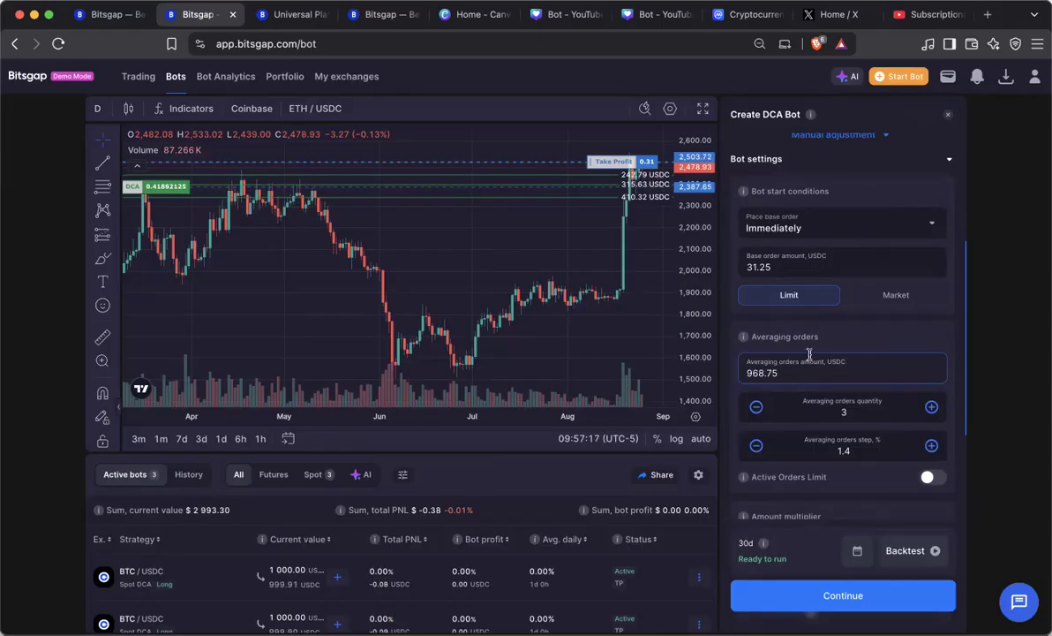
pyautogui.click(797, 411)
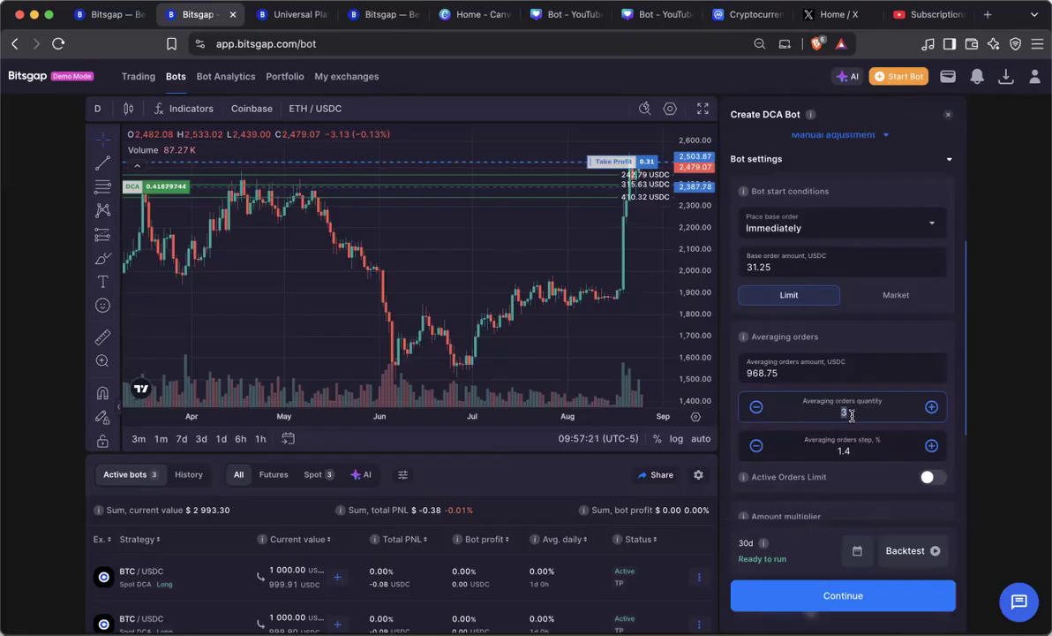
pyautogui.write('5')
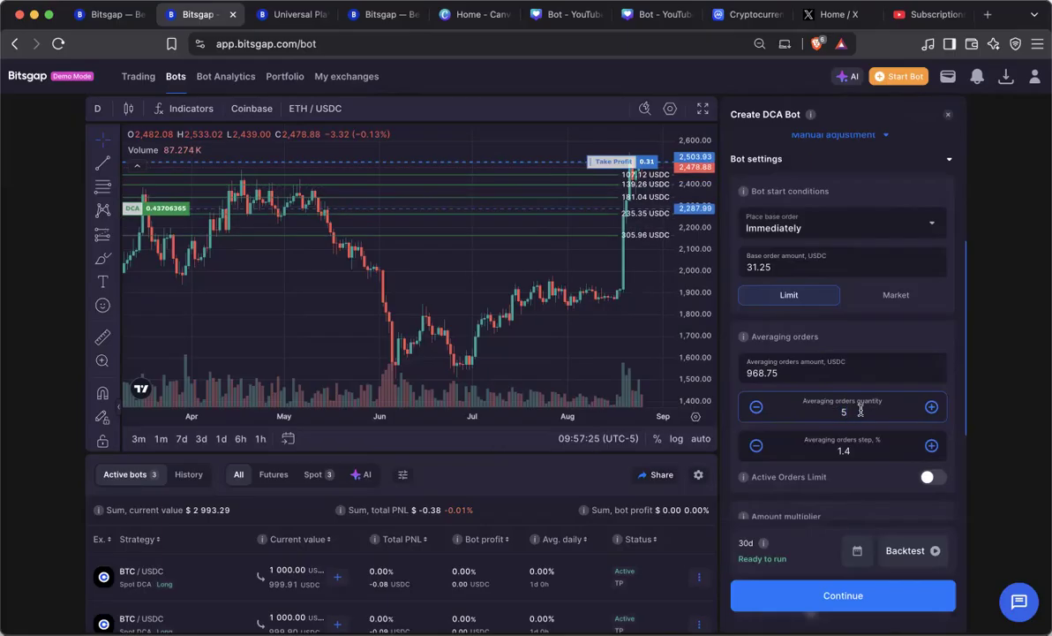
pyautogui.click(857, 452)
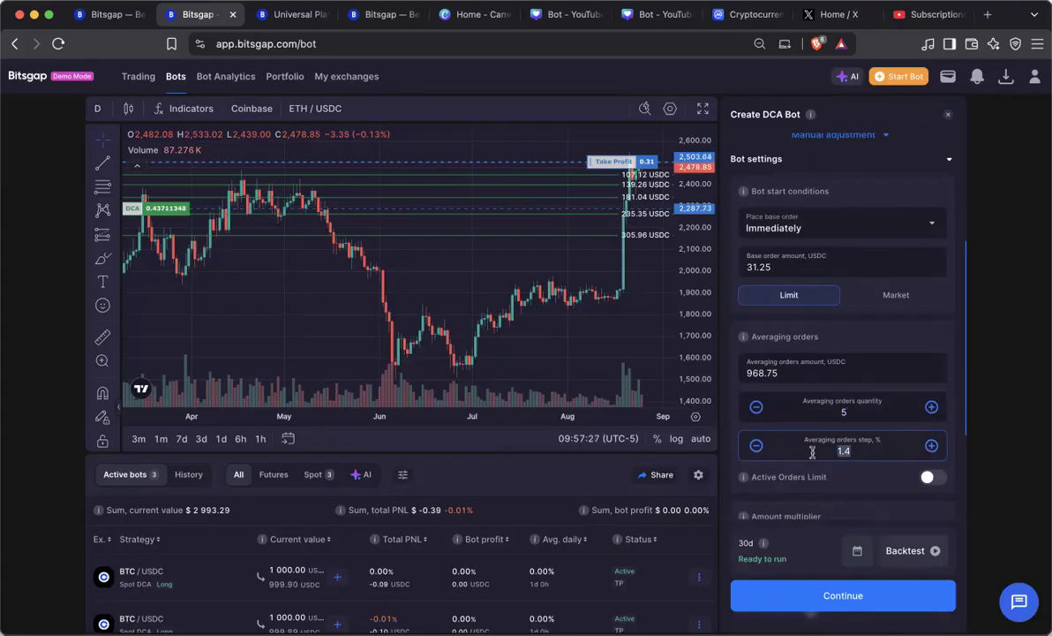
pyautogui.write('8')
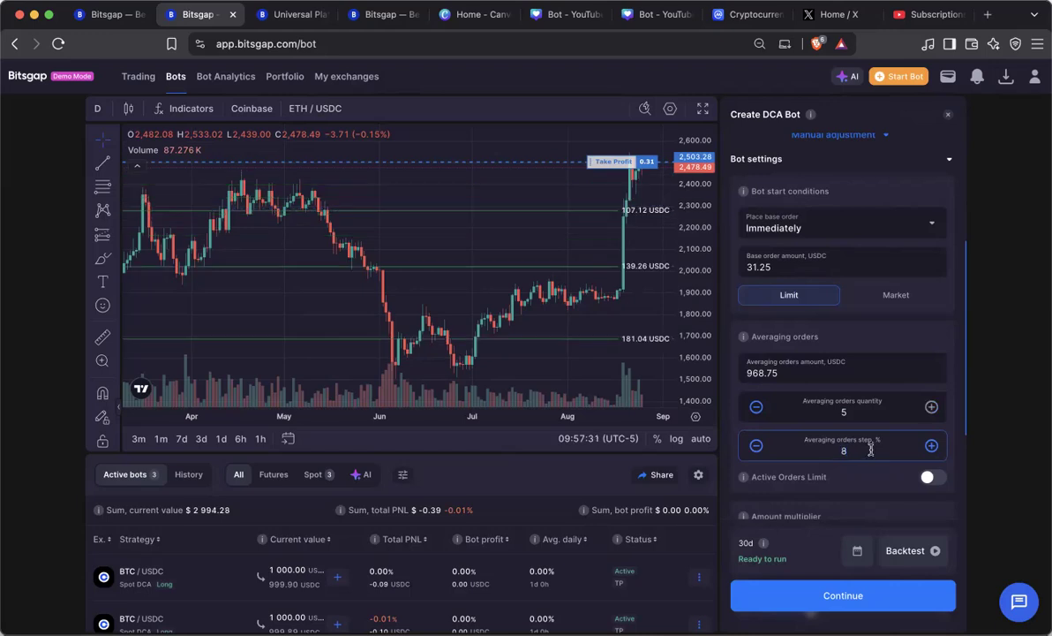
# Set the amount multiplier to x2 and turn the step multiplier off.
pyautogui.scroll(-3, 876, 478)
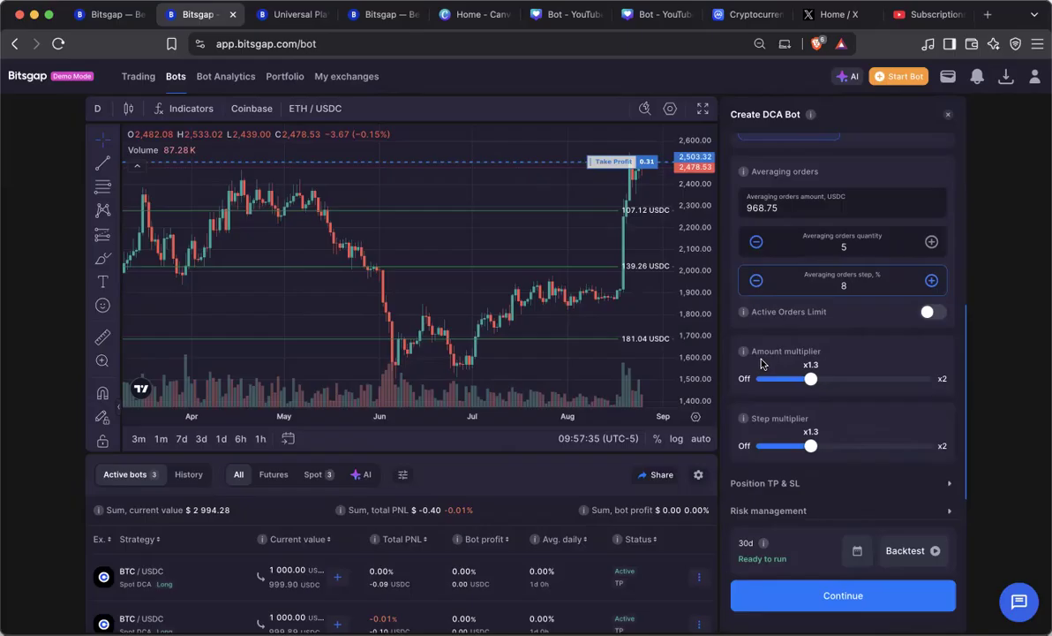
pyautogui.click(812, 380)
pyautogui.moveTo(812, 379)
pyautogui.mouseDown()
pyautogui.moveTo(883, 380)
pyautogui.moveTo(831, 379)
pyautogui.mouseUp()
pyautogui.click(943, 380)
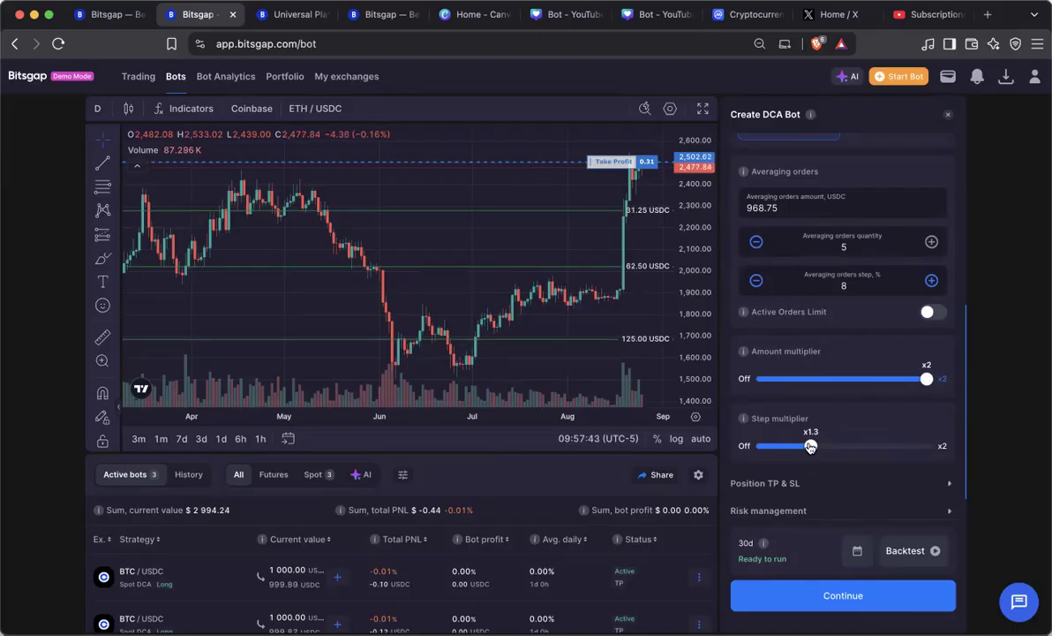
pyautogui.moveTo(810, 446); pyautogui.dragTo(761, 446)
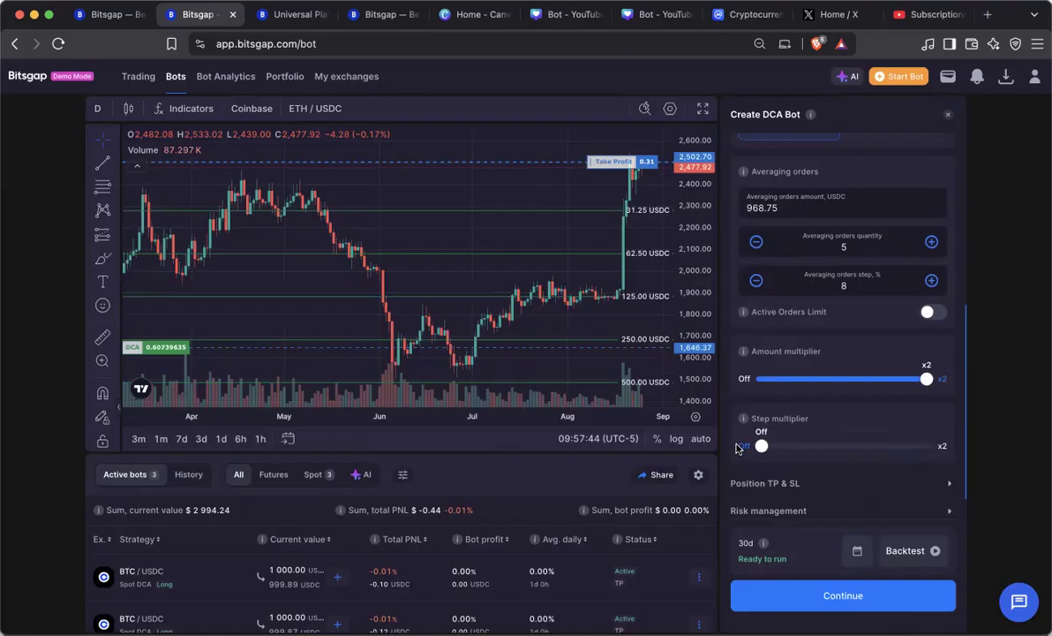
# Set the regular take profit to a 5% price change in the position TP & SL settings.
pyautogui.scroll(-1, 836, 437)
pyautogui.click(835, 432)
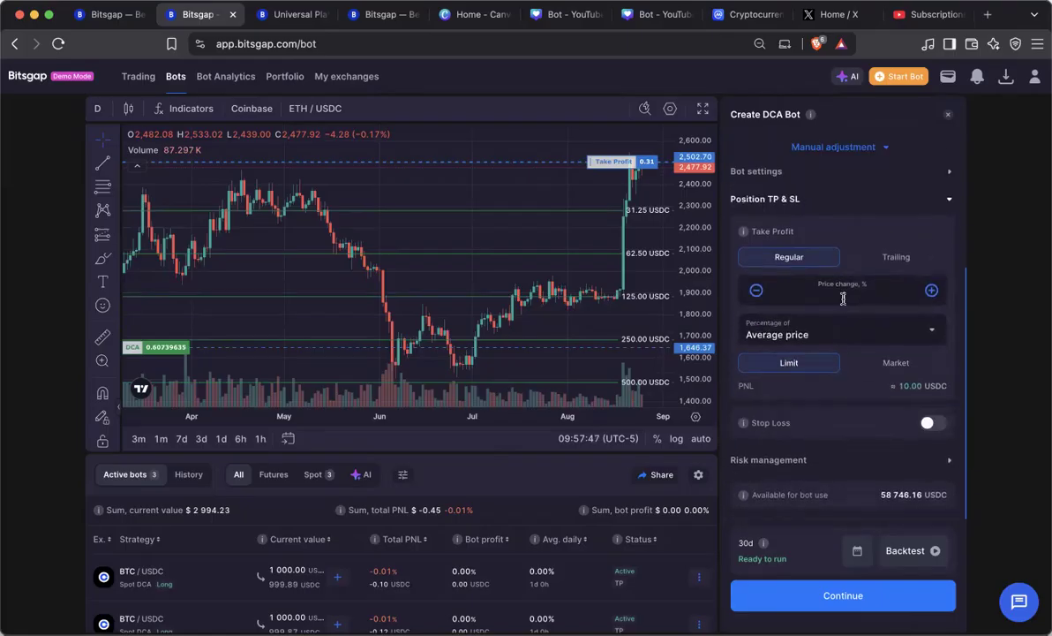
pyautogui.click(799, 297)
pyautogui.press('BackSpace')
pyautogui.write('5')
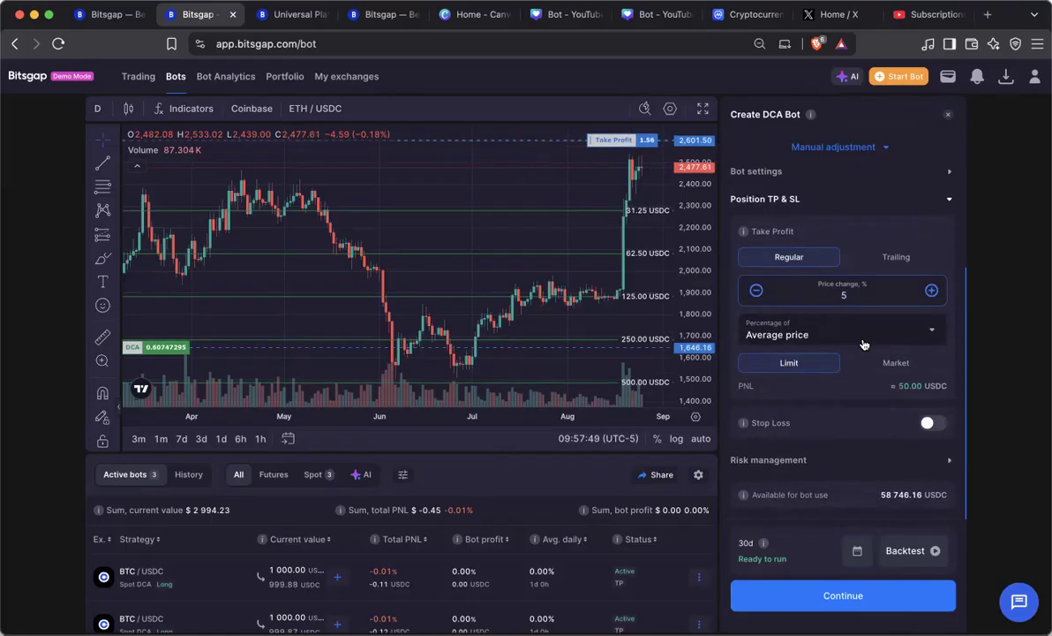
# Expand the risk management settings and choose 365 days as the backtest period.
pyautogui.click(843, 457)
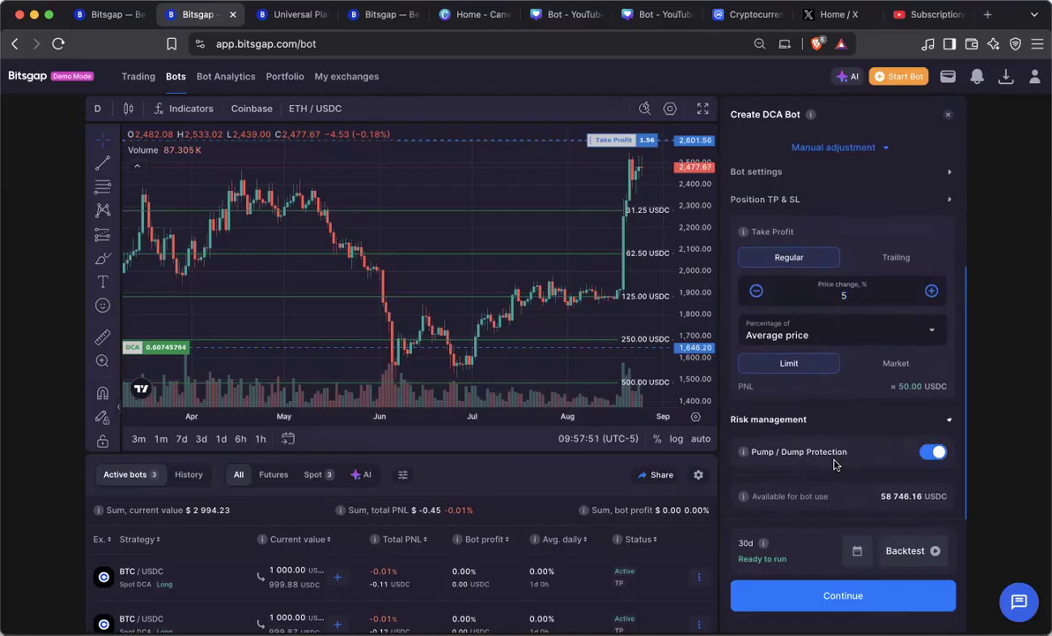
pyautogui.click(857, 550)
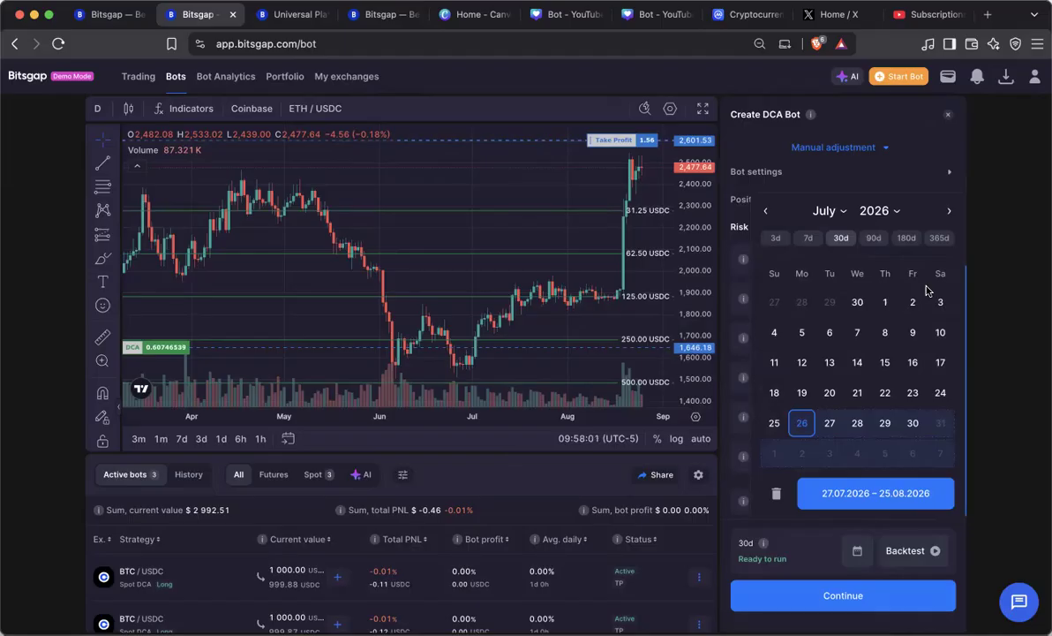
pyautogui.click(938, 238)
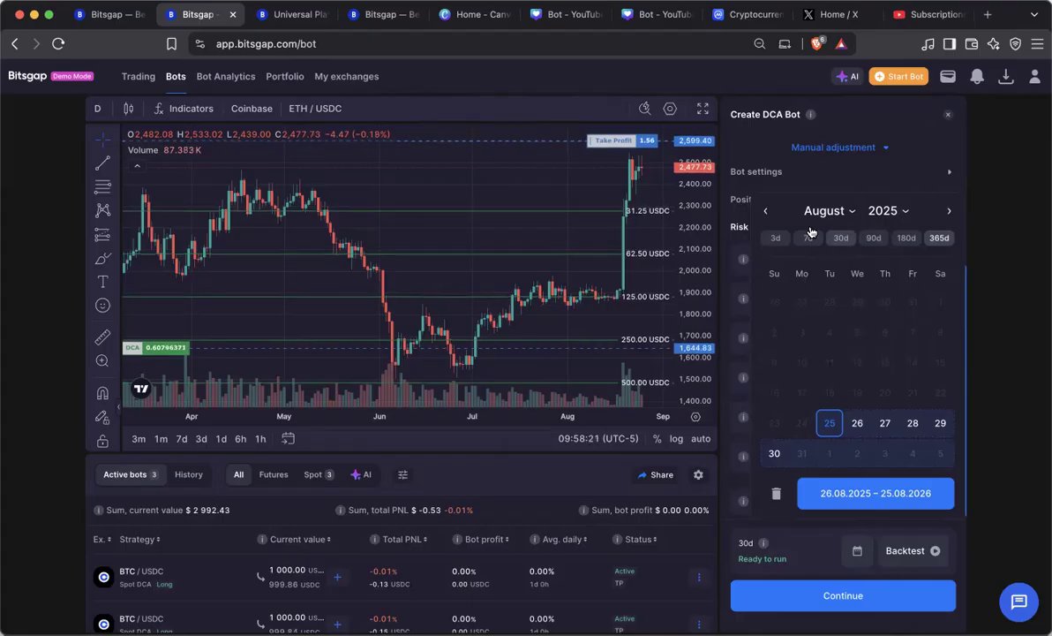
# Open the Bitsgap website's pricing page and compare the bot limits, features and maximum backtest lengths of the Basic, Advanced and Pro plans.
pyautogui.click(300, 16)
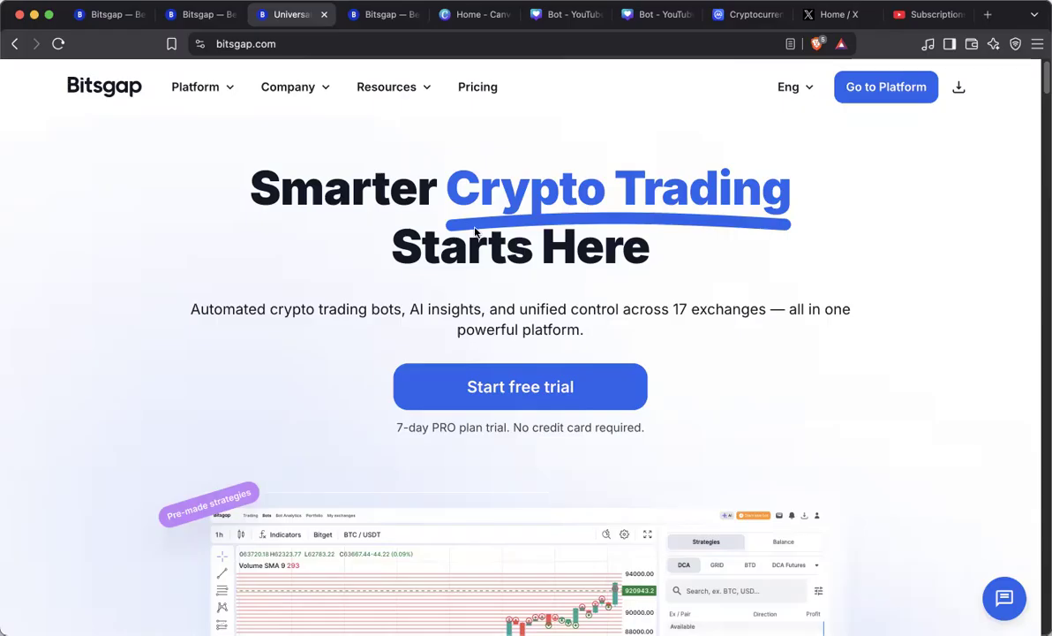
pyautogui.click(477, 92)
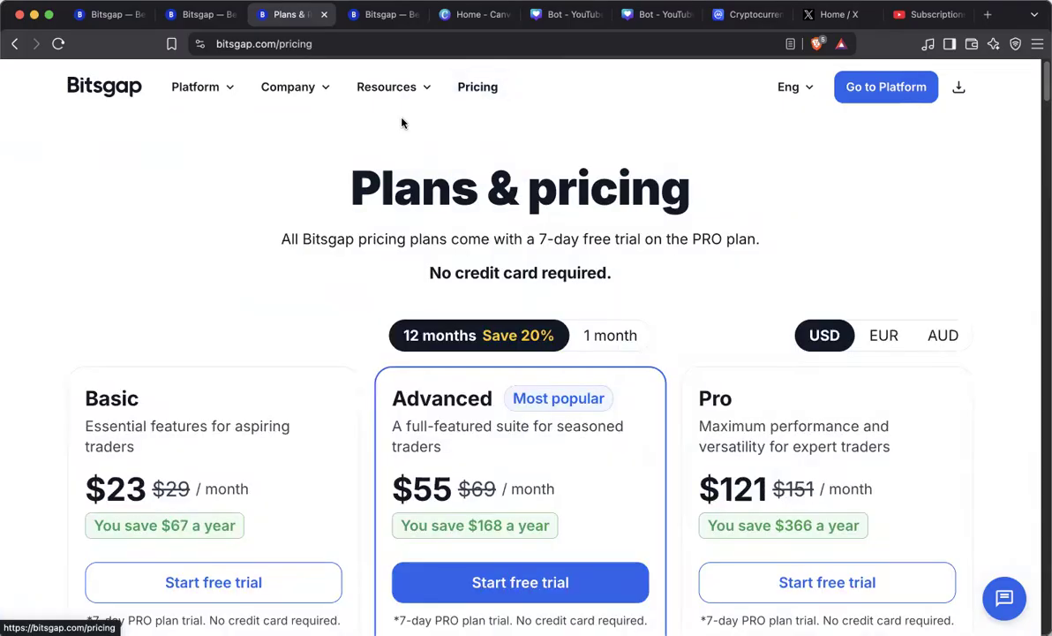
pyautogui.scroll(-2, 225, 236)
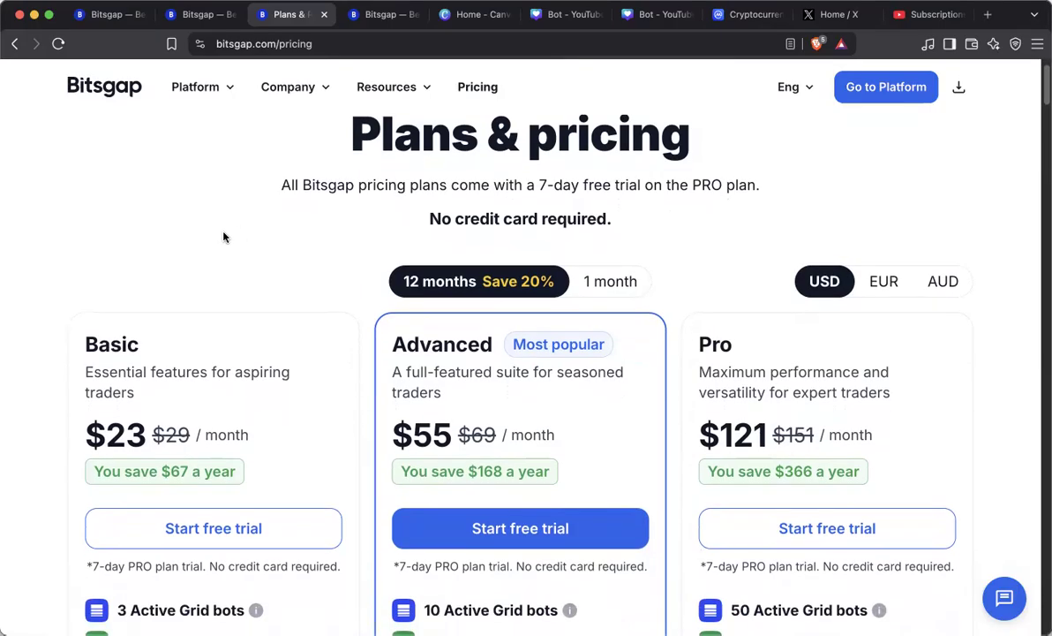
pyautogui.scroll(-3, 225, 237)
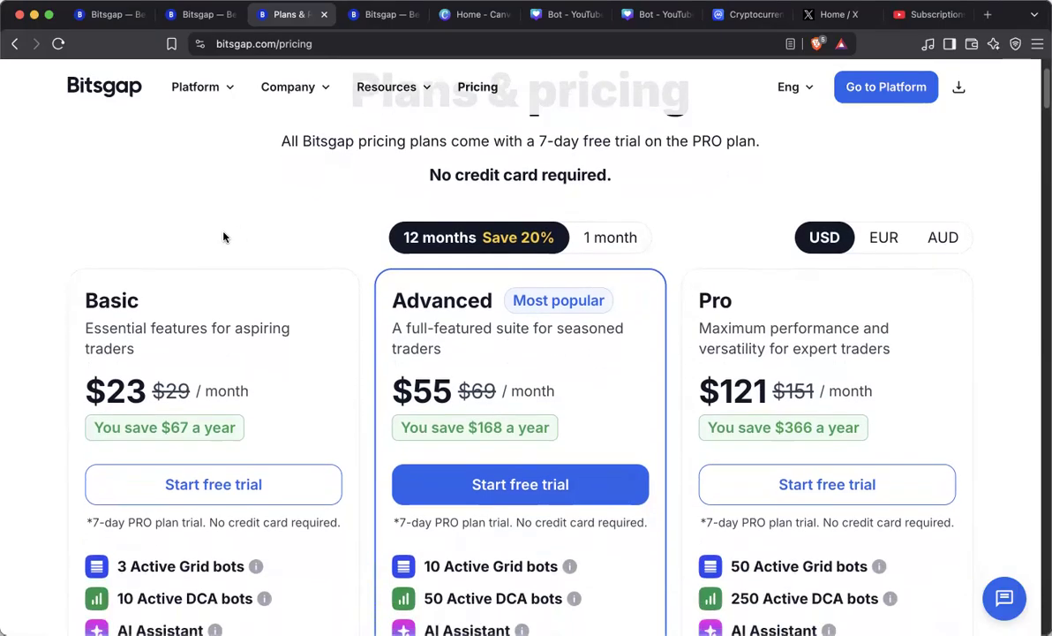
pyautogui.scroll(-1, 224, 237)
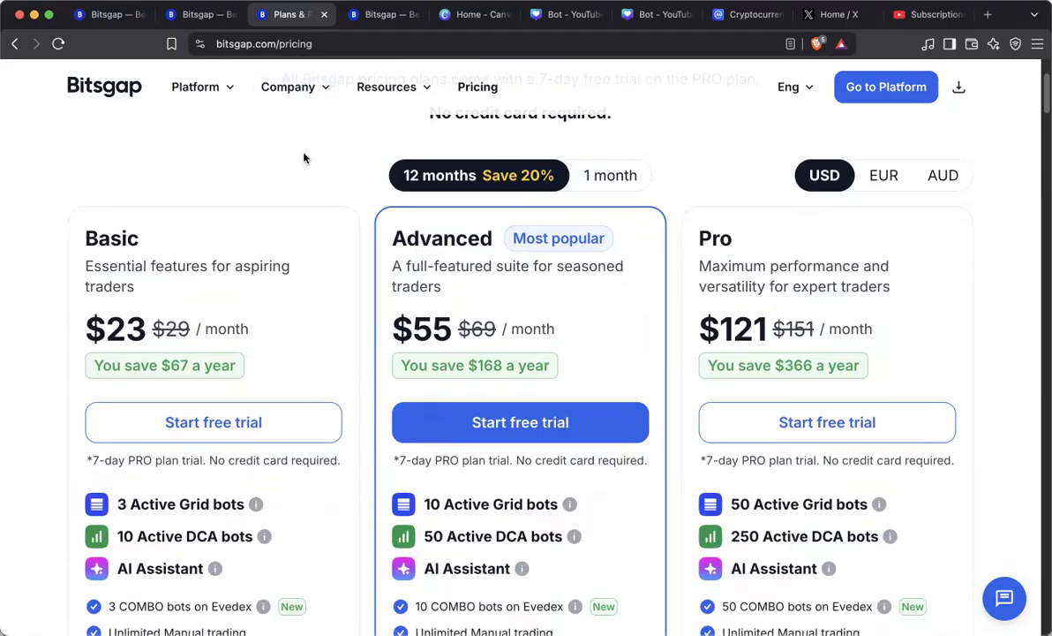
pyautogui.scroll(-1, 234, 304)
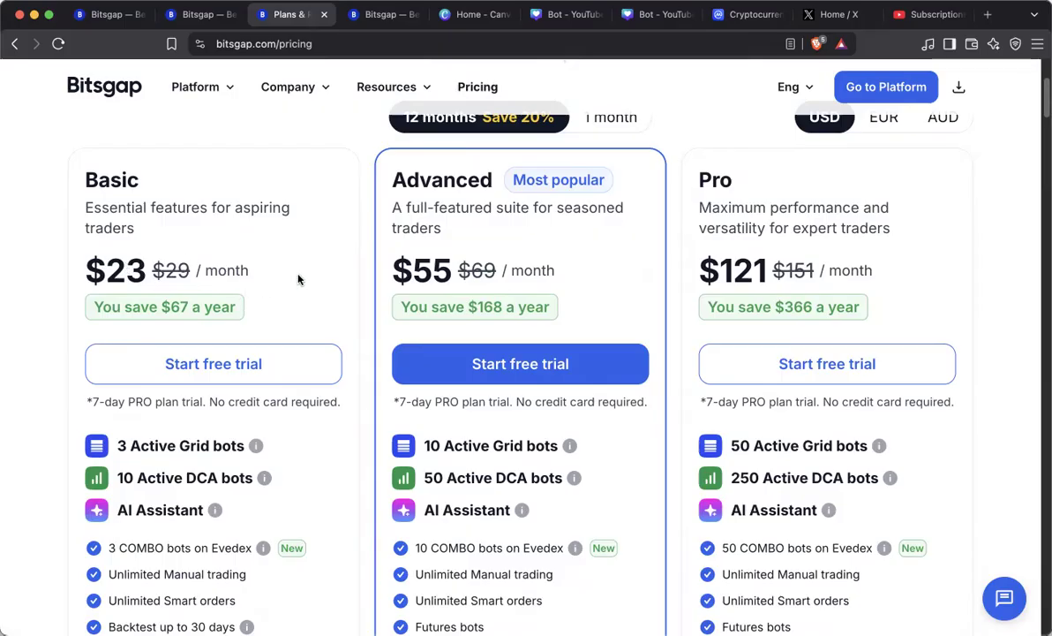
pyautogui.scroll(-2, 291, 265)
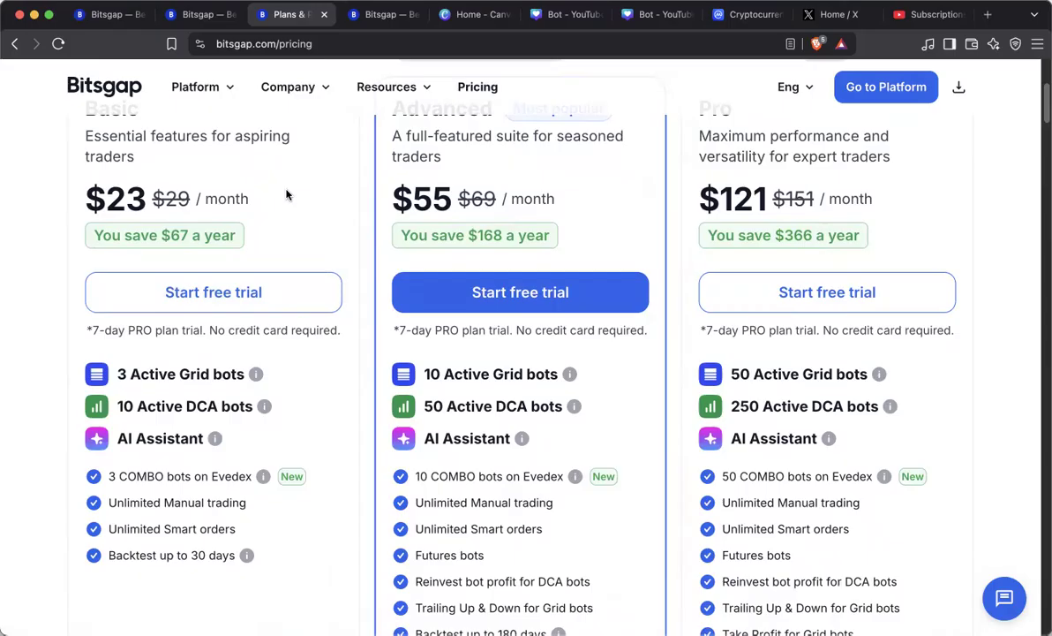
pyautogui.scroll(1, 305, 218)
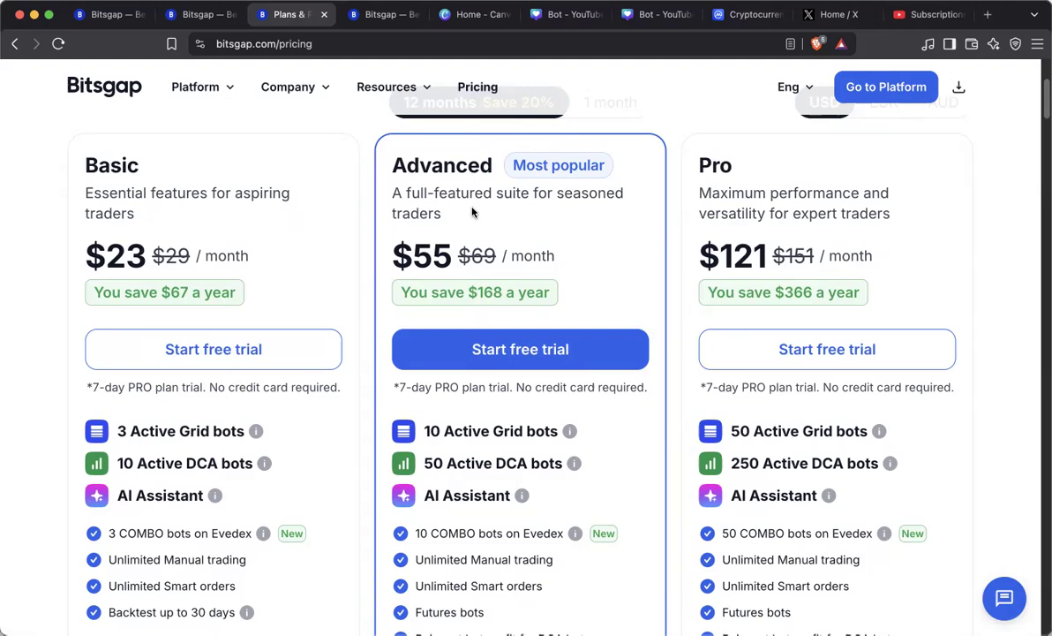
pyautogui.scroll(-1, 571, 265)
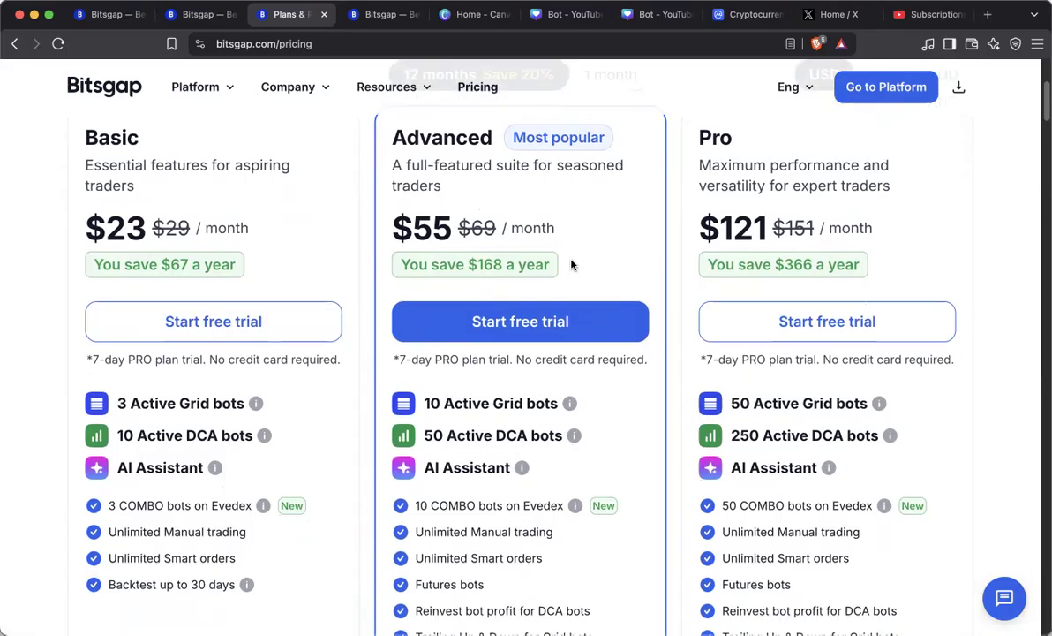
pyautogui.scroll(-4, 493, 482)
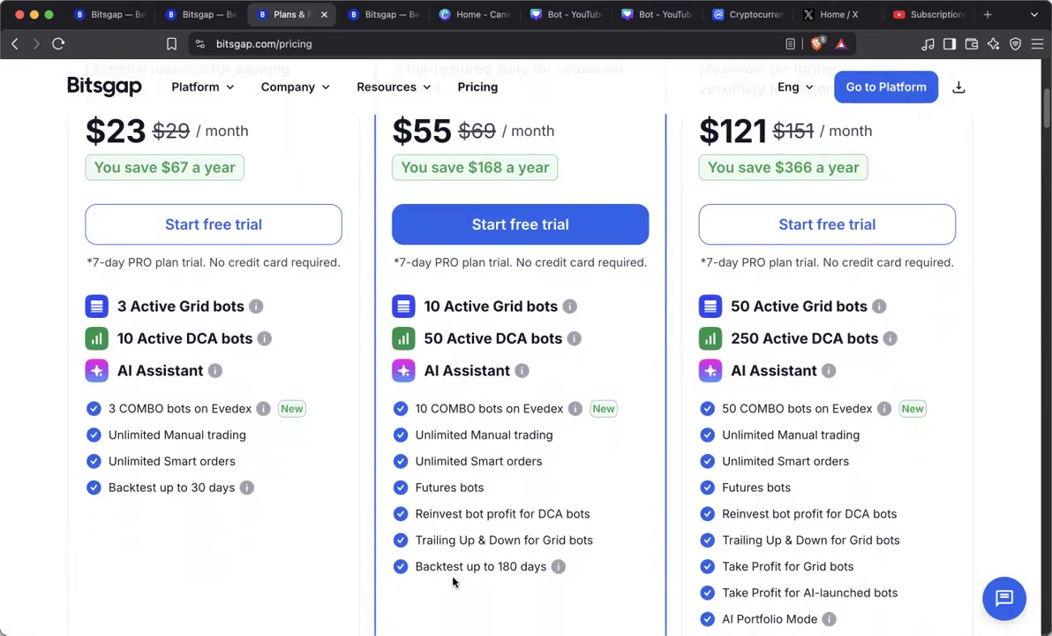
pyautogui.scroll(-6, 768, 503)
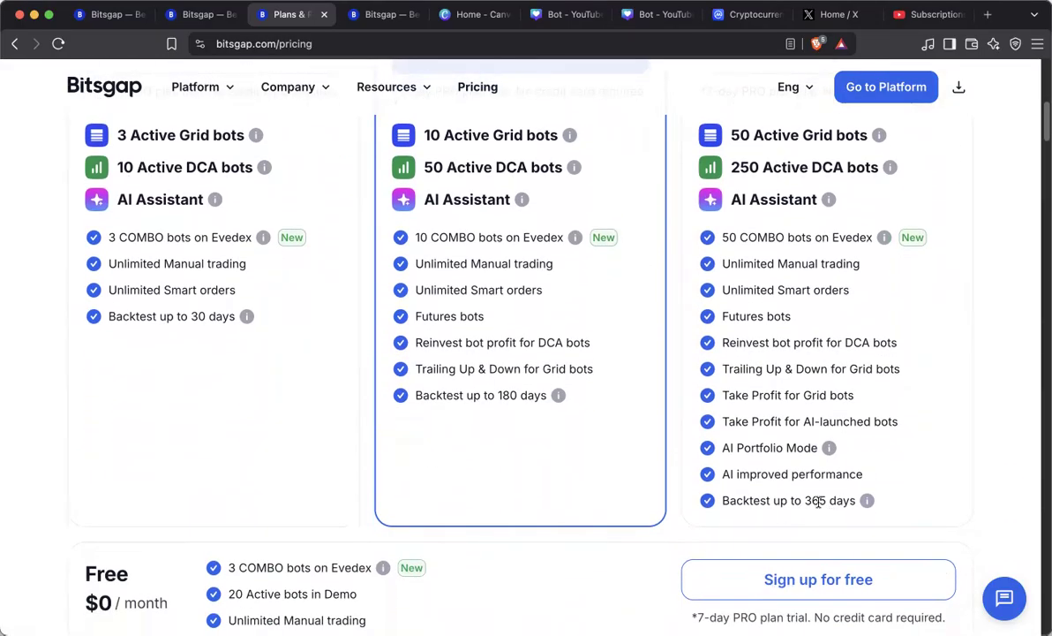
pyautogui.scroll(7, 752, 323)
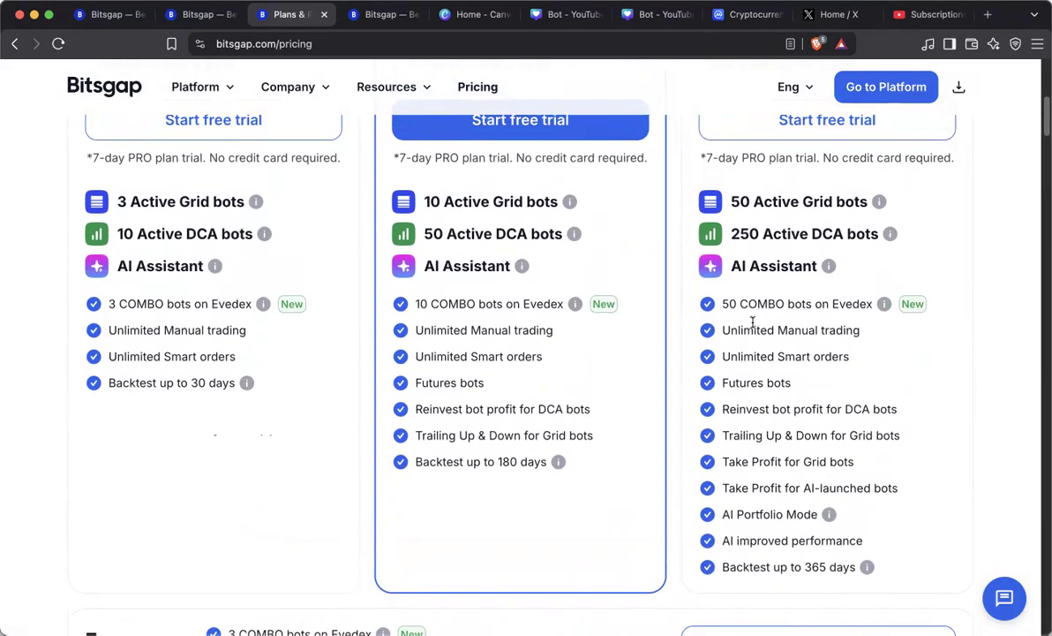
pyautogui.scroll(-2, 834, 414)
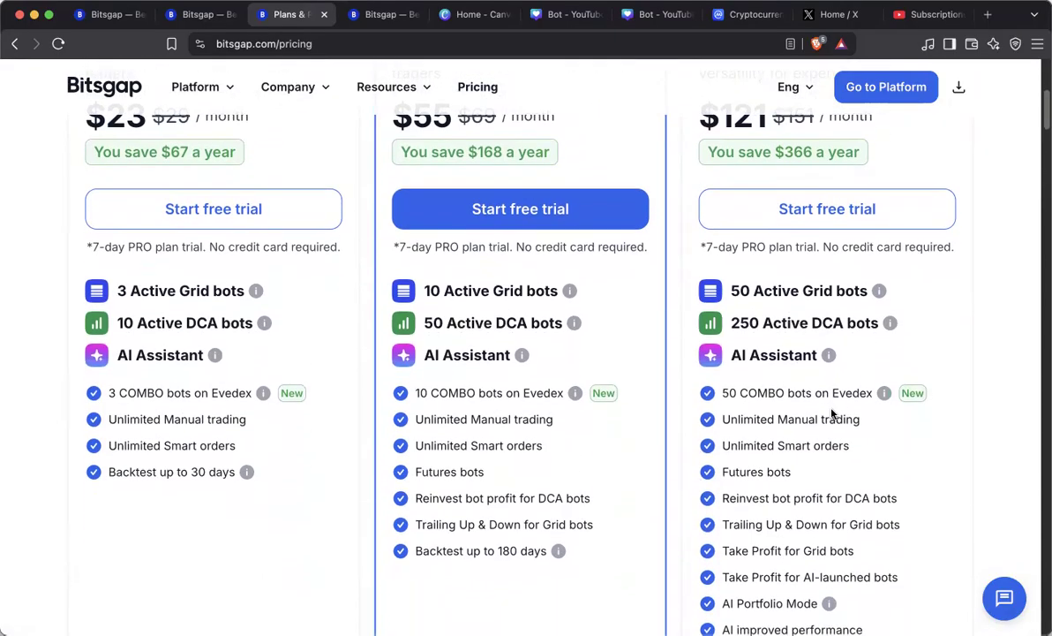
pyautogui.scroll(1, 604, 356)
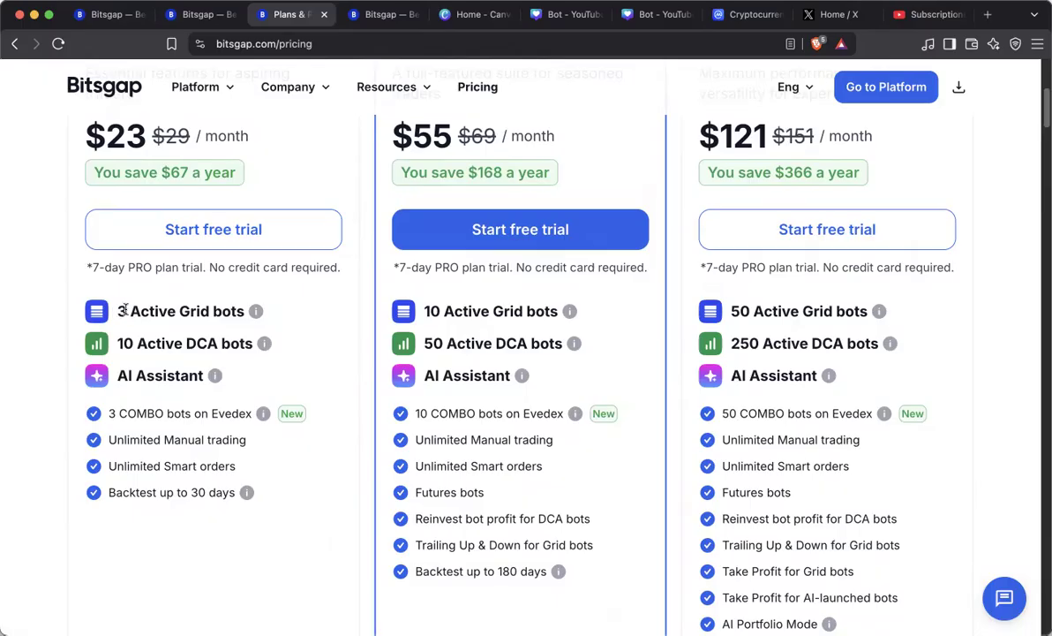
pyautogui.scroll(3, 140, 346)
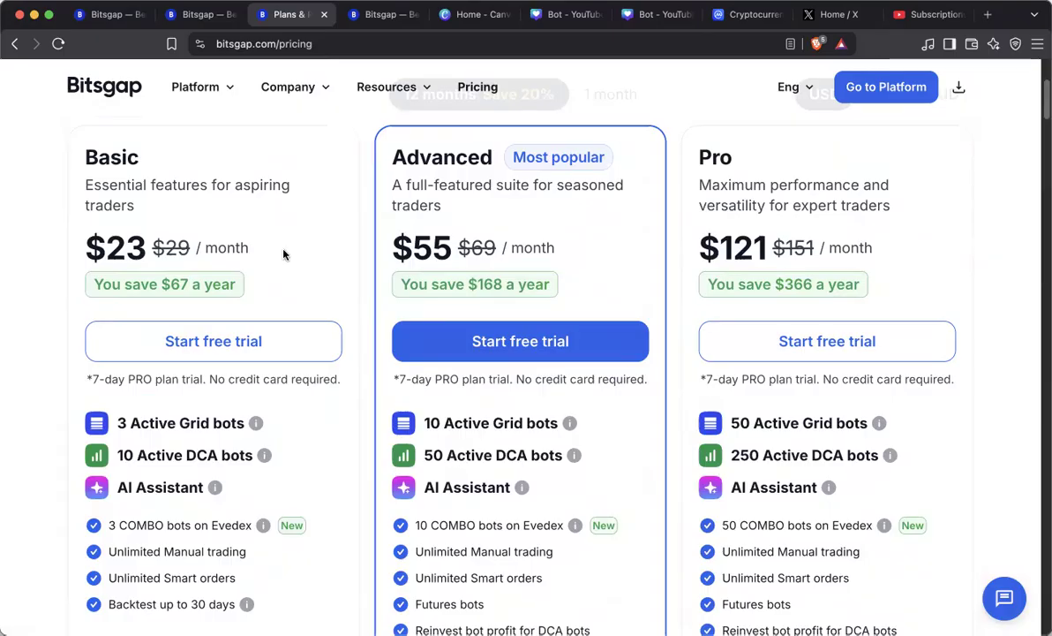
pyautogui.scroll(-1, 277, 258)
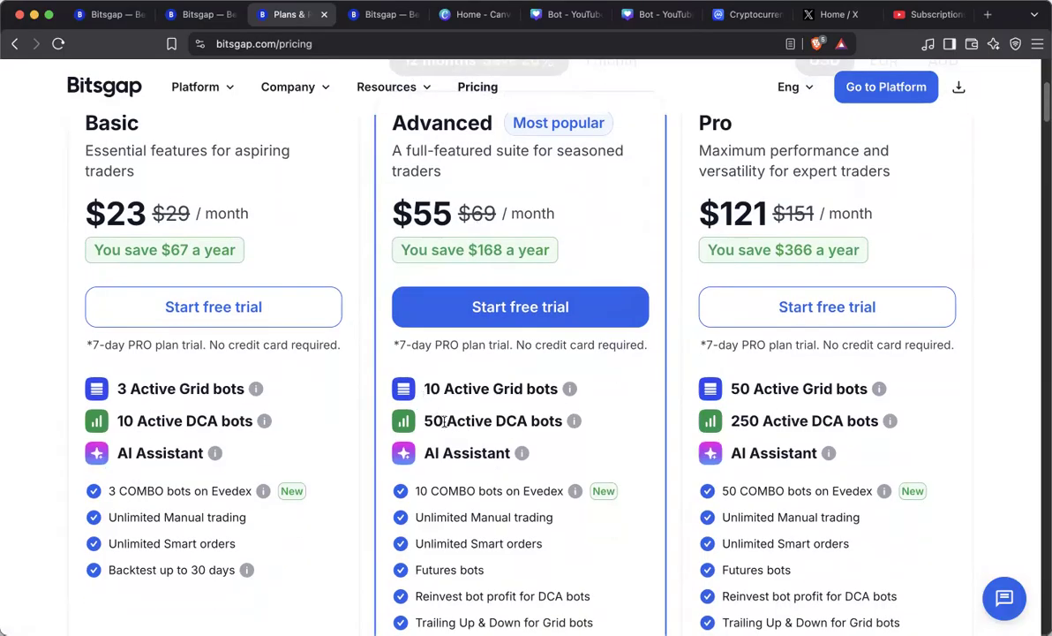
pyautogui.scroll(-1, 460, 452)
pyautogui.scroll(-2, 460, 452)
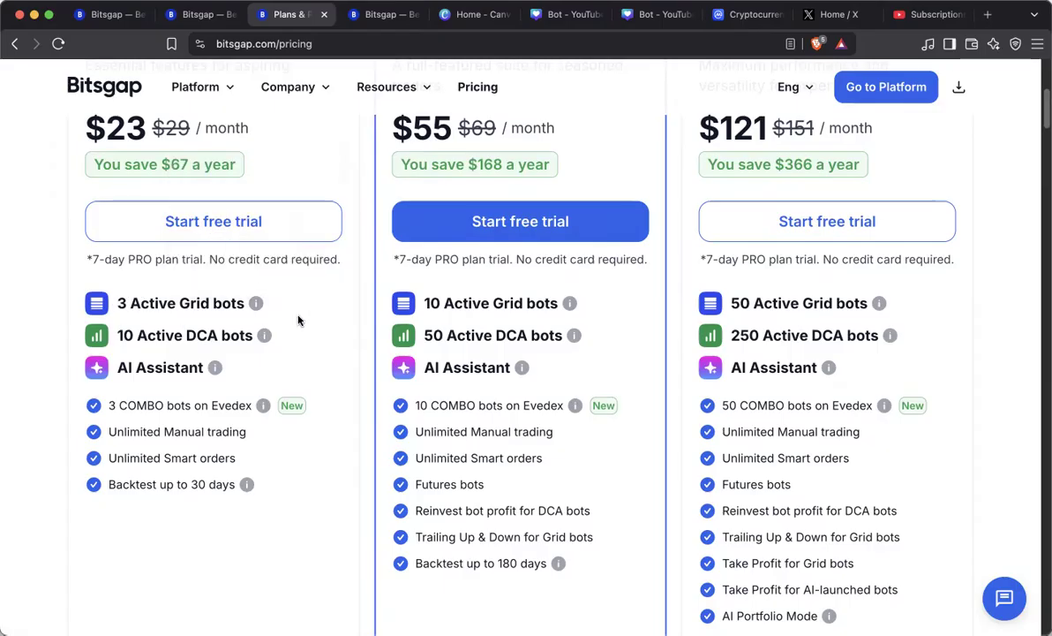
pyautogui.scroll(5, 298, 320)
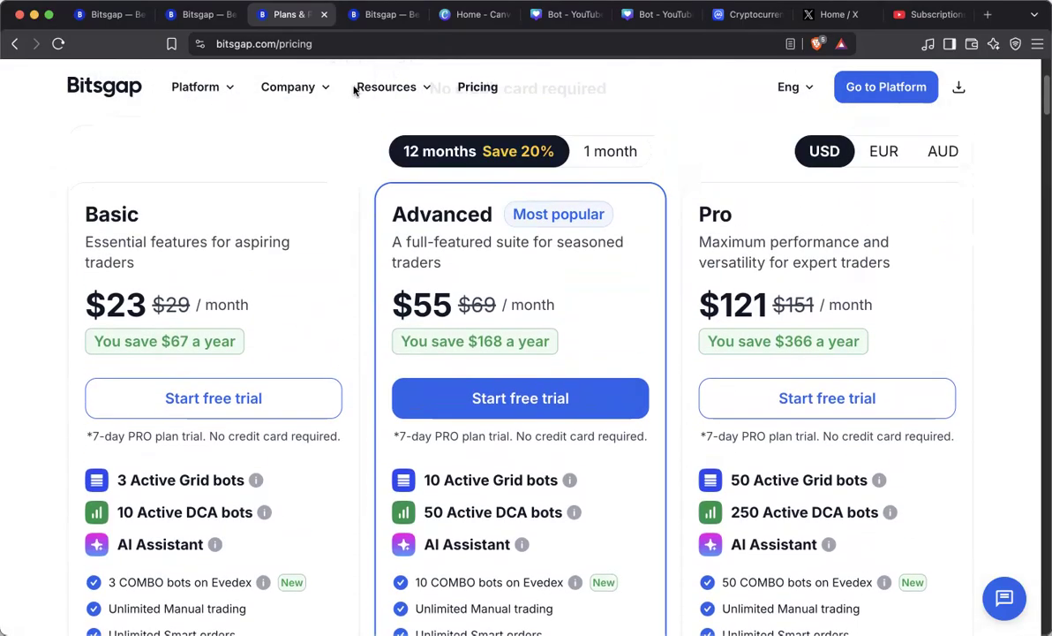
# Return to the DCA bot setup, apply the 26.08.2025 – 25.08.2026 range, run the backtest and review the full year's trades on its chart.
pyautogui.click(196, 14)
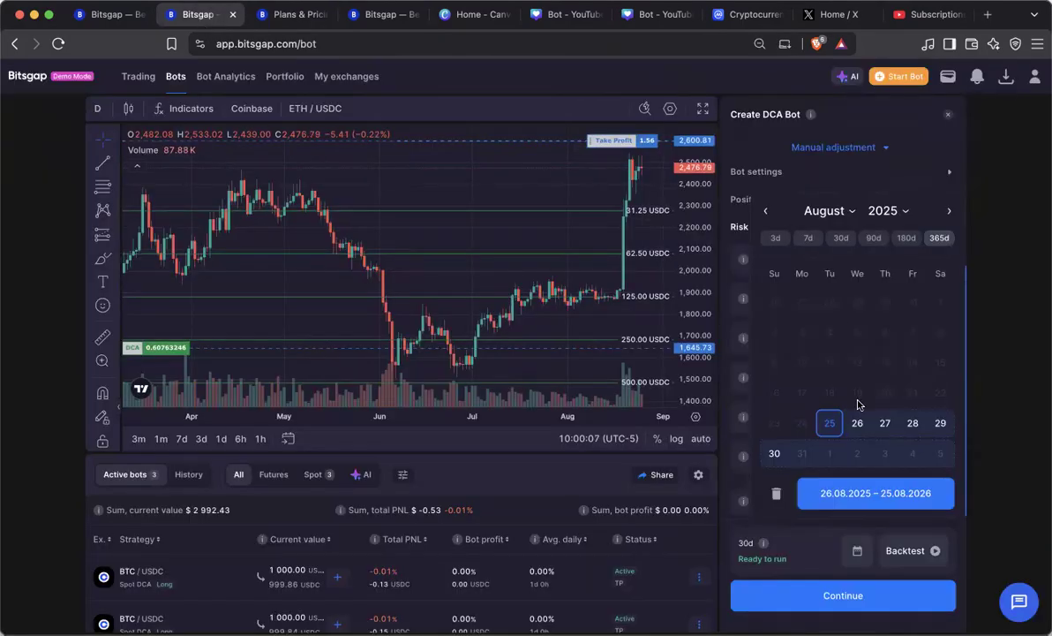
pyautogui.click(896, 494)
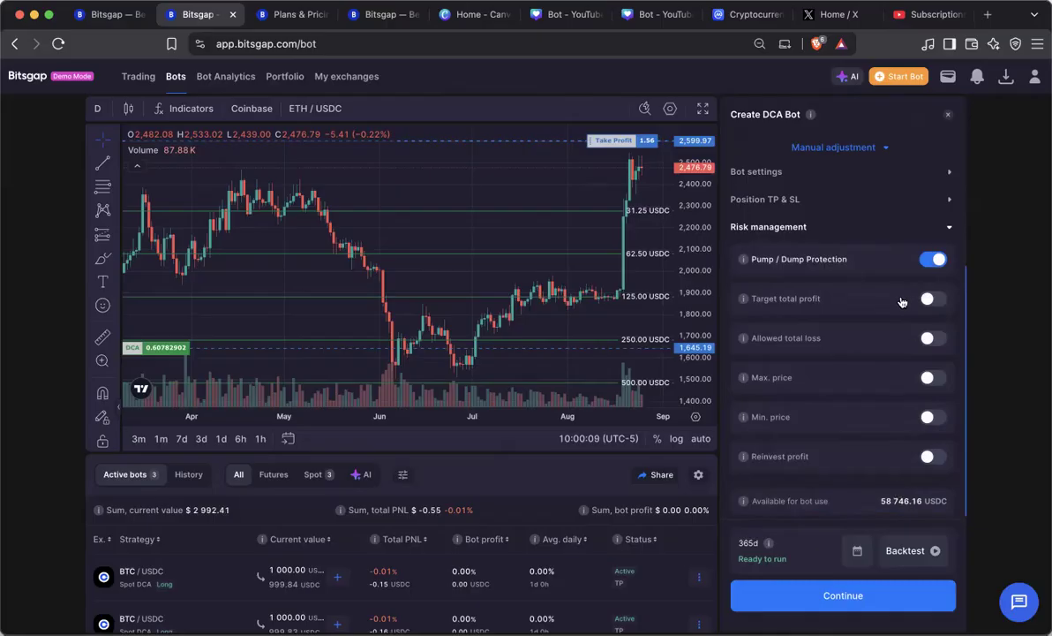
pyautogui.click(912, 550)
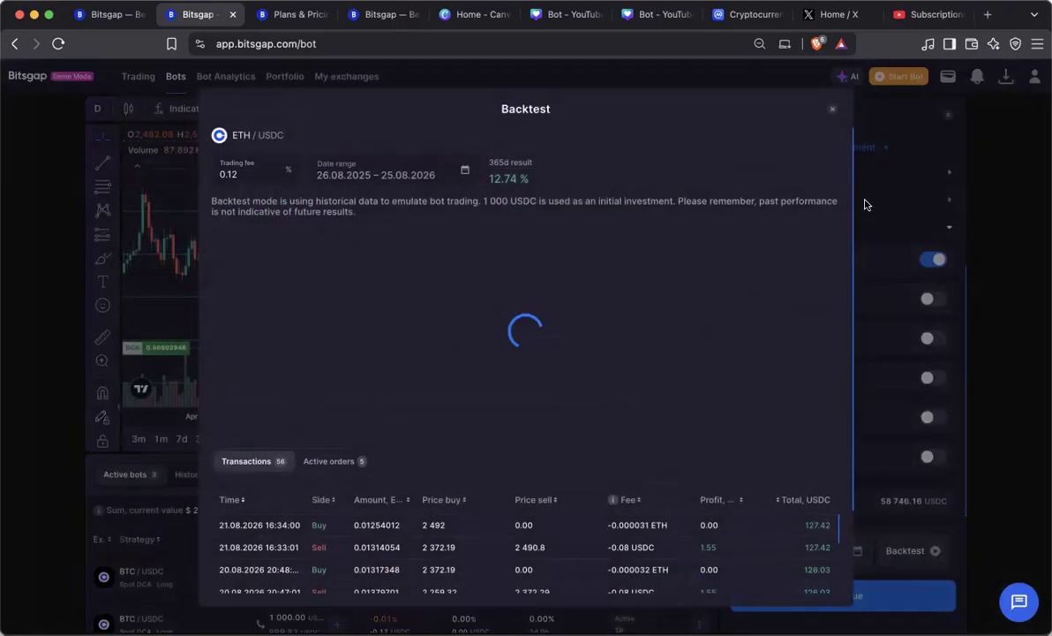
pyautogui.moveTo(487, 424); pyautogui.dragTo(672, 426)
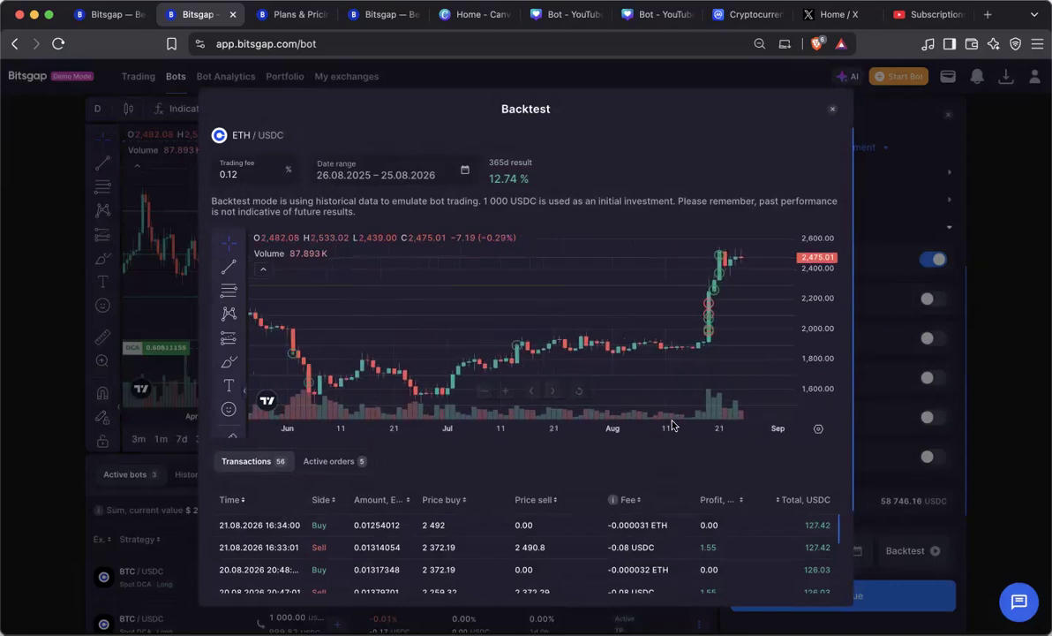
pyautogui.moveTo(492, 432)
pyautogui.mouseDown()
pyautogui.moveTo(672, 431)
pyautogui.moveTo(475, 427)
pyautogui.mouseUp()
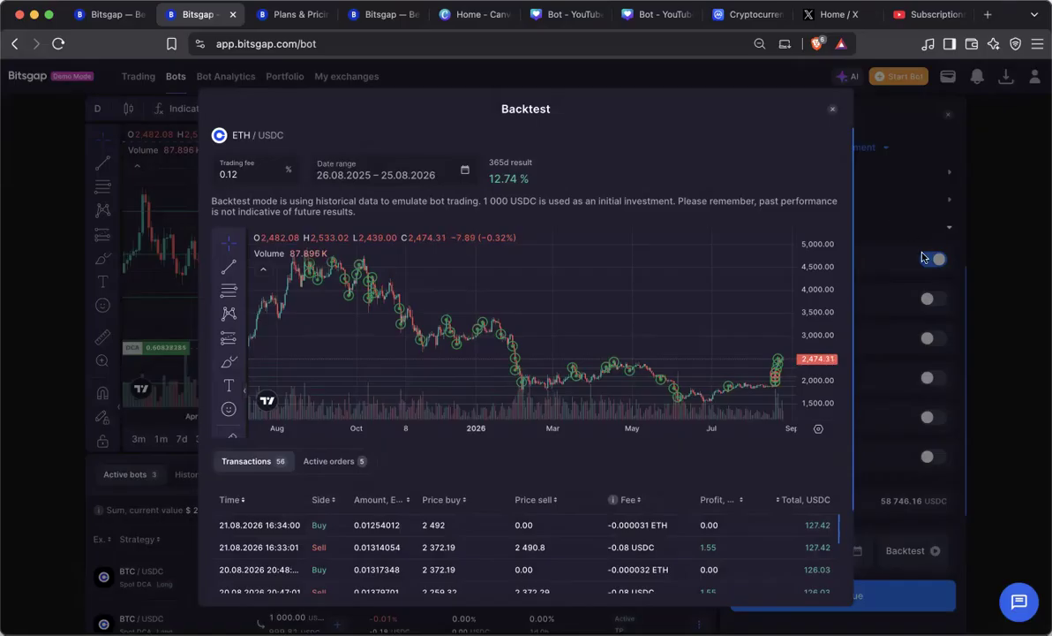
pyautogui.click(833, 113)
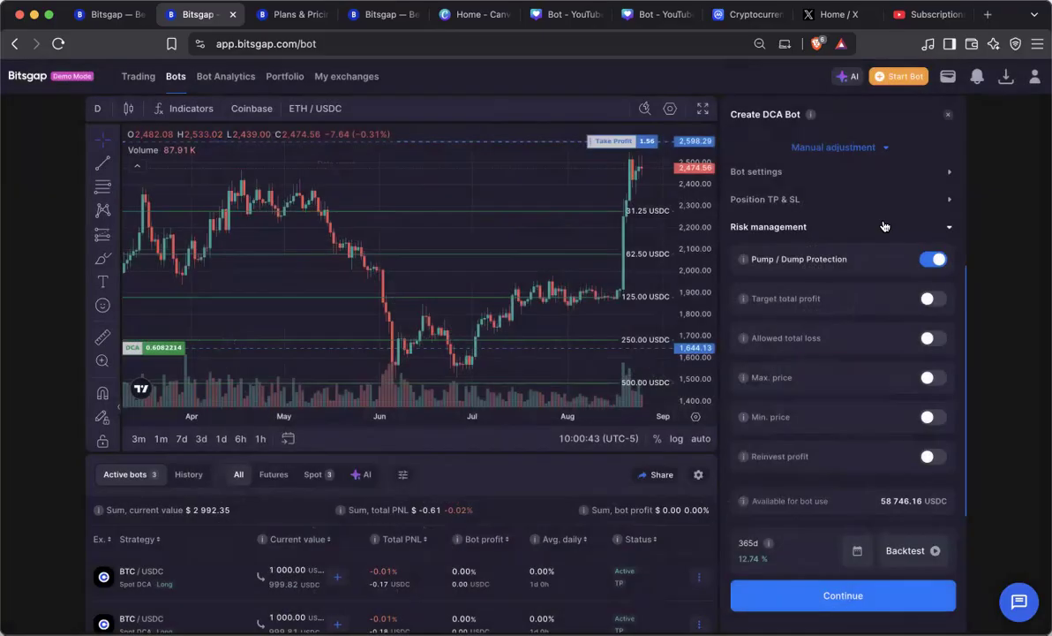
# Review the bot's base order, averaging order and multiplier settings, and its position TP & SL settings.
pyautogui.click(775, 171)
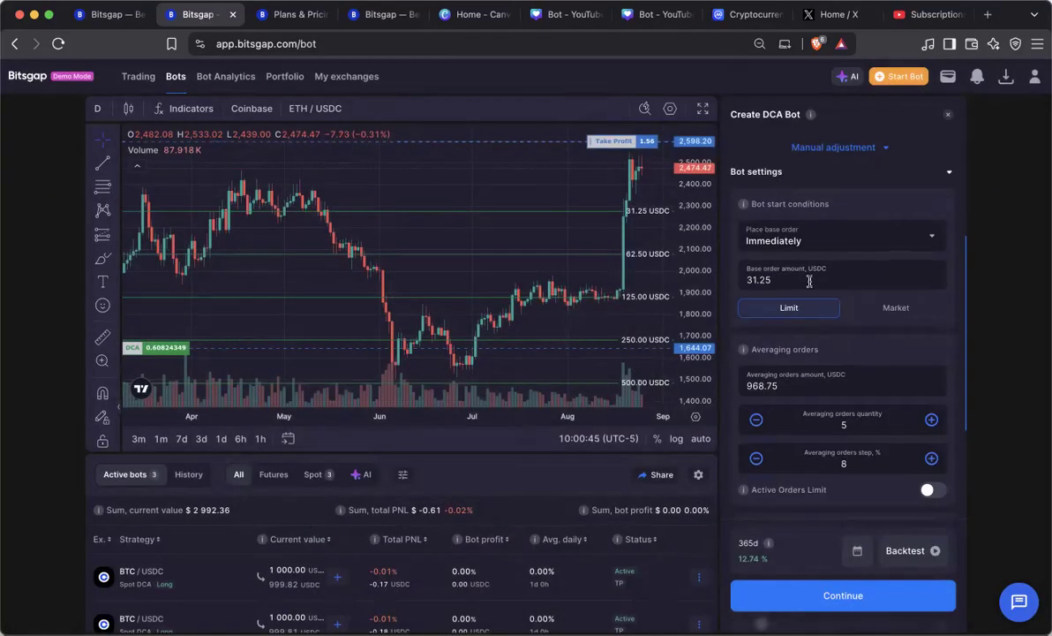
pyautogui.scroll(-1, 808, 282)
pyautogui.scroll(-2, 808, 281)
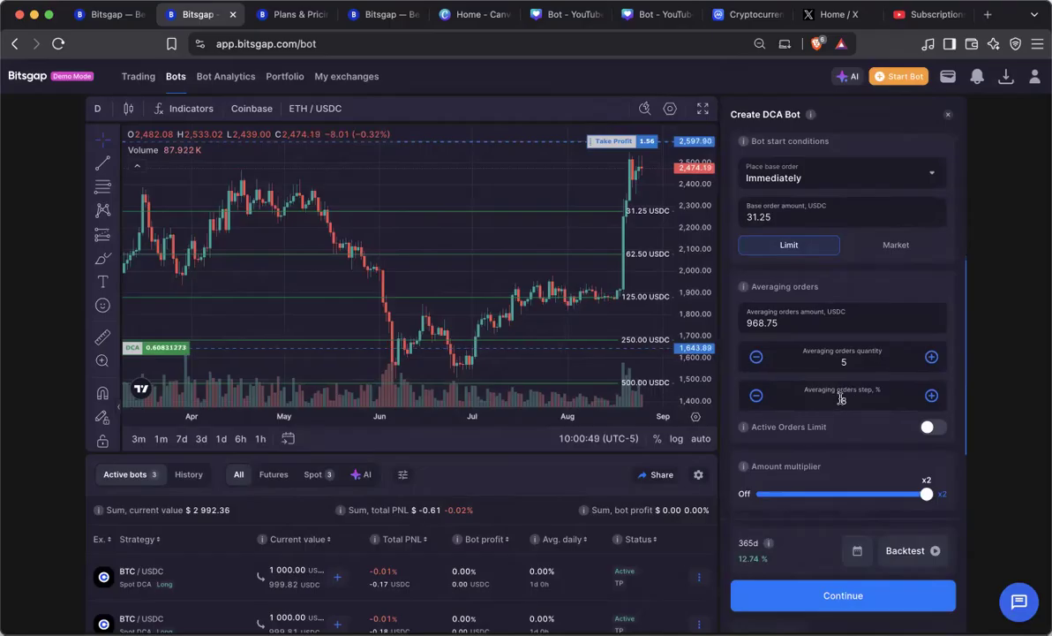
pyautogui.scroll(-2, 855, 399)
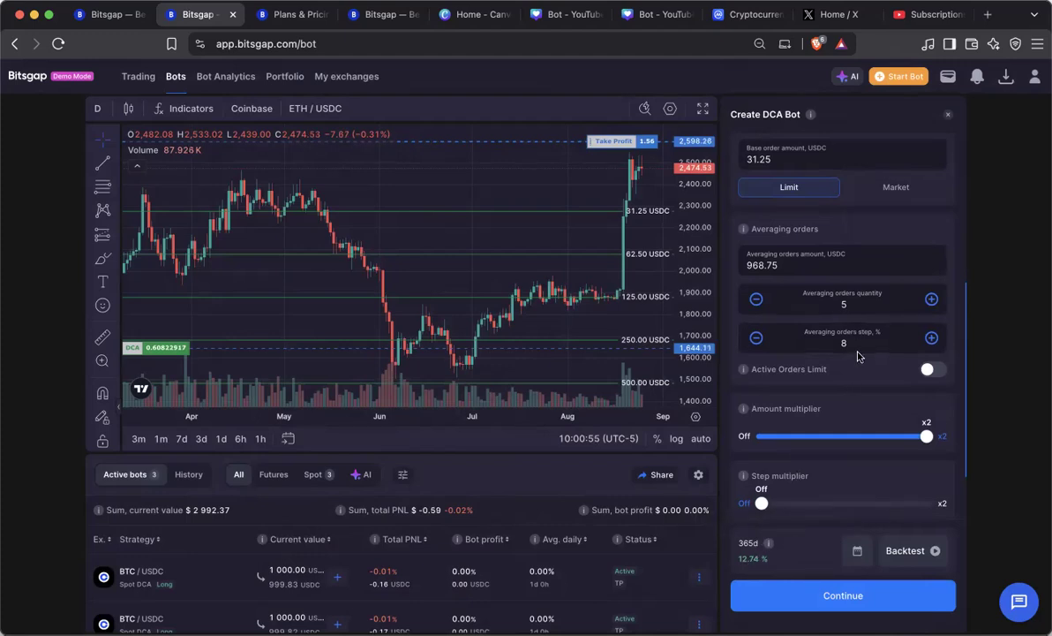
pyautogui.scroll(-3, 855, 362)
pyautogui.click(795, 435)
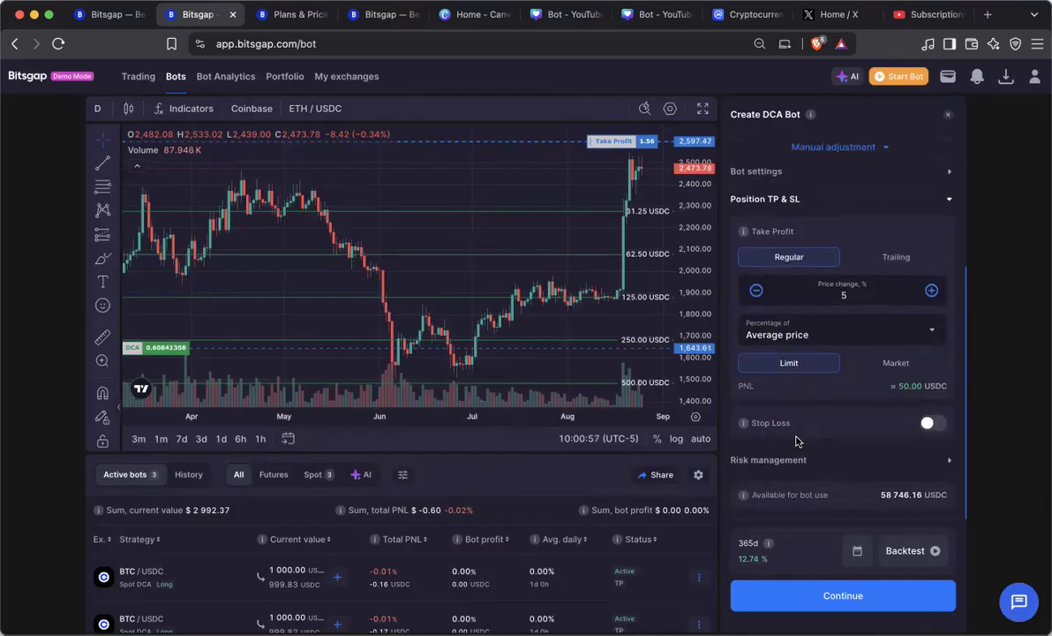
# Turn off Pump / Dump Protection in the risk management settings, rerun the 365-day backtest and review its trades on the chart.
pyautogui.click(806, 460)
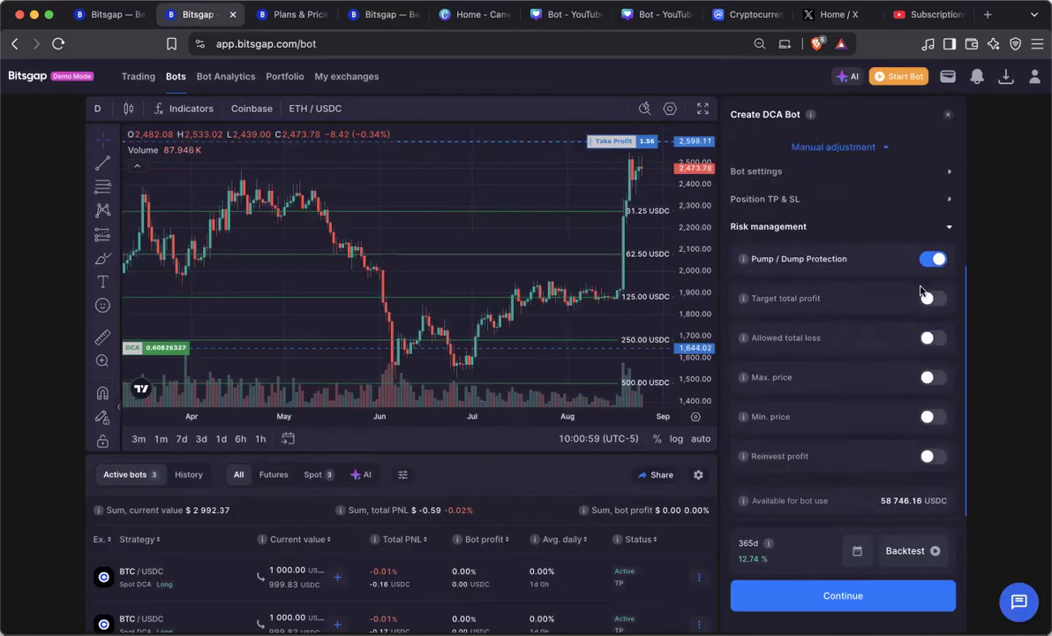
pyautogui.click(934, 259)
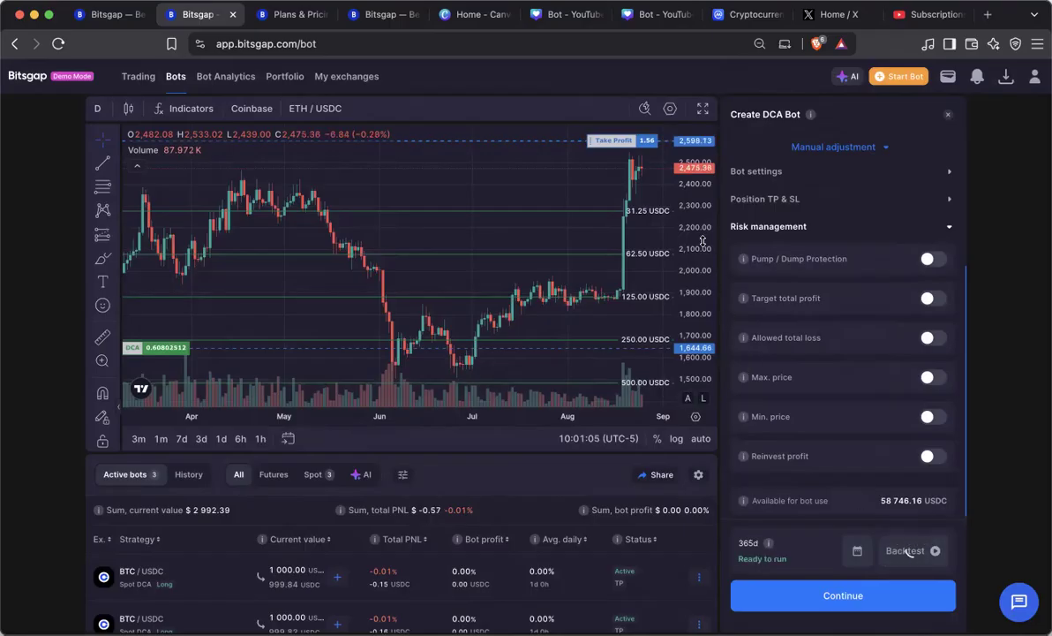
pyautogui.click(907, 550)
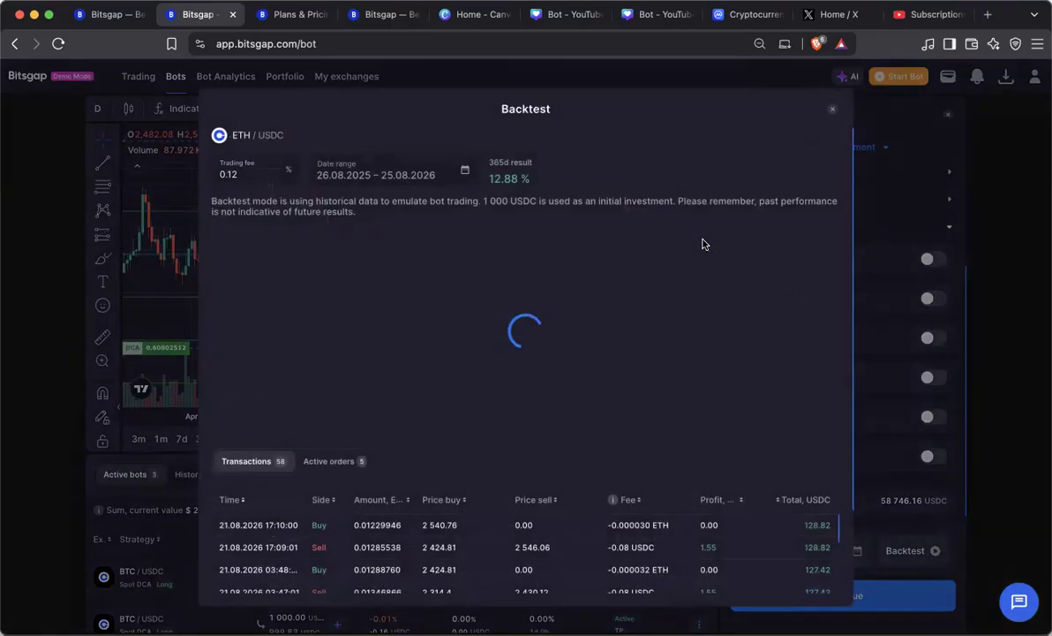
pyautogui.scroll(-10, 521, 410)
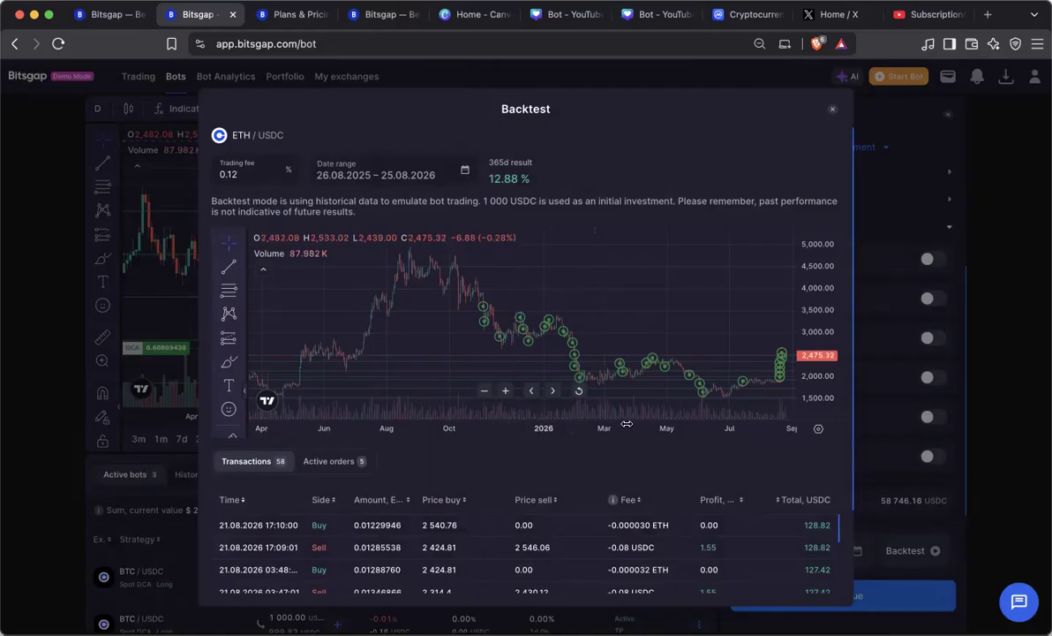
pyautogui.moveTo(605, 427); pyautogui.dragTo(556, 427)
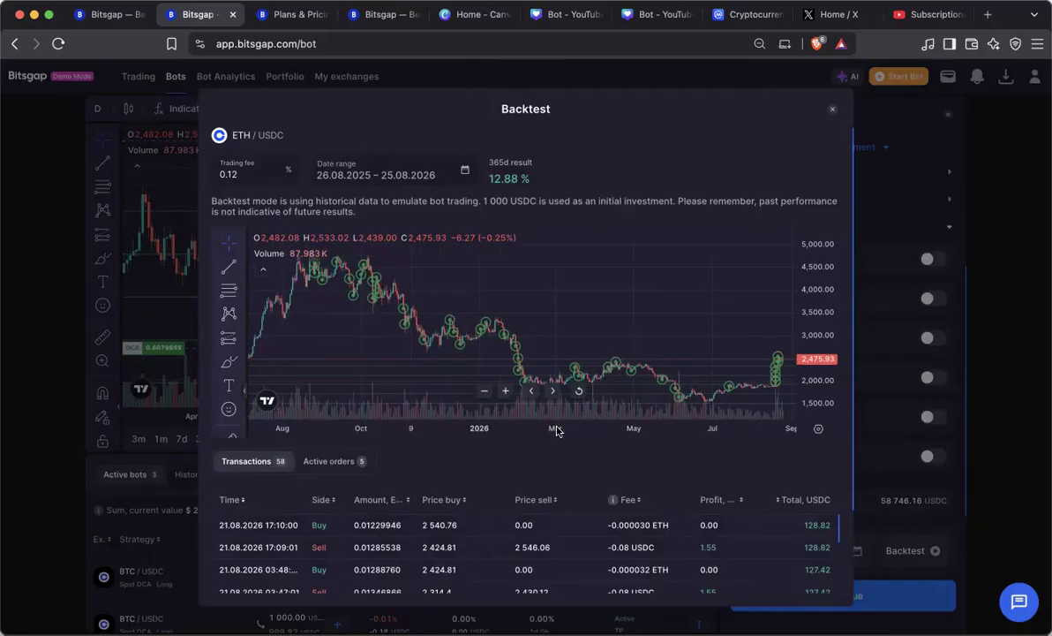
pyautogui.click(834, 113)
# Turn Pump / Dump Protection back on and rerun the 365-day backtest for comparison.
pyautogui.click(931, 260)
pyautogui.click(905, 549)
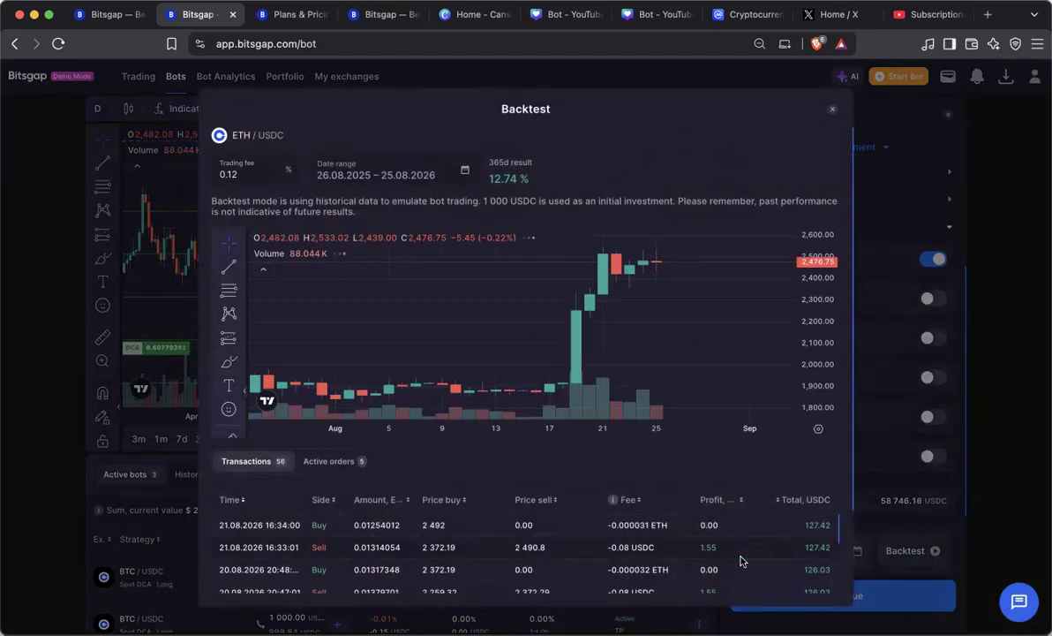
pyautogui.click(833, 111)
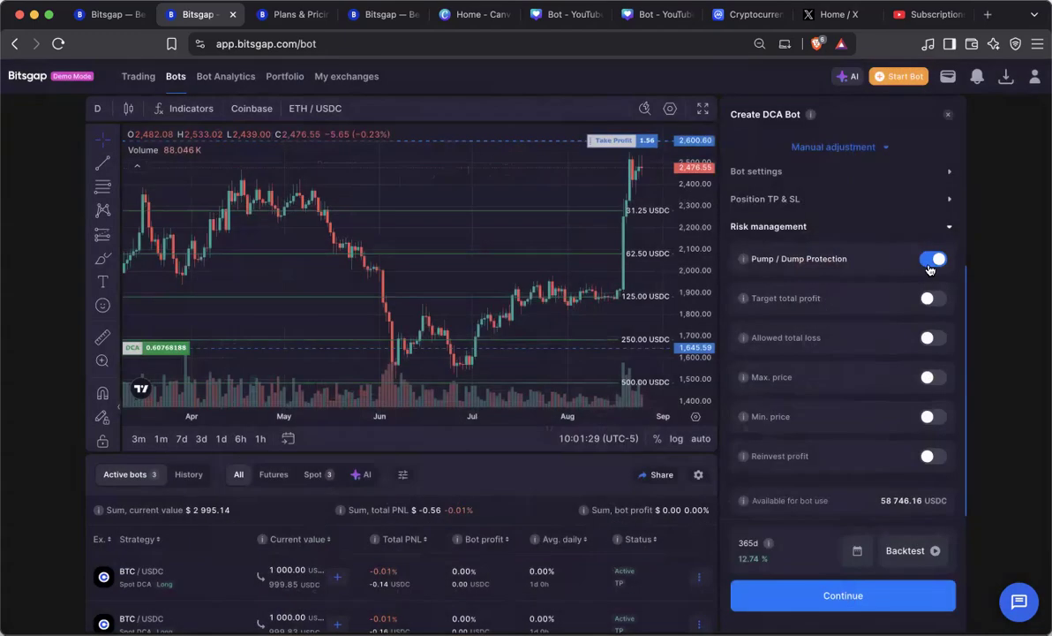
# Turn off Pump / Dump Protection in the risk management settings and look over the bot's exchange, pair, strategy and investment settings.
pyautogui.scroll(2, 867, 232)
pyautogui.scroll(1, 867, 232)
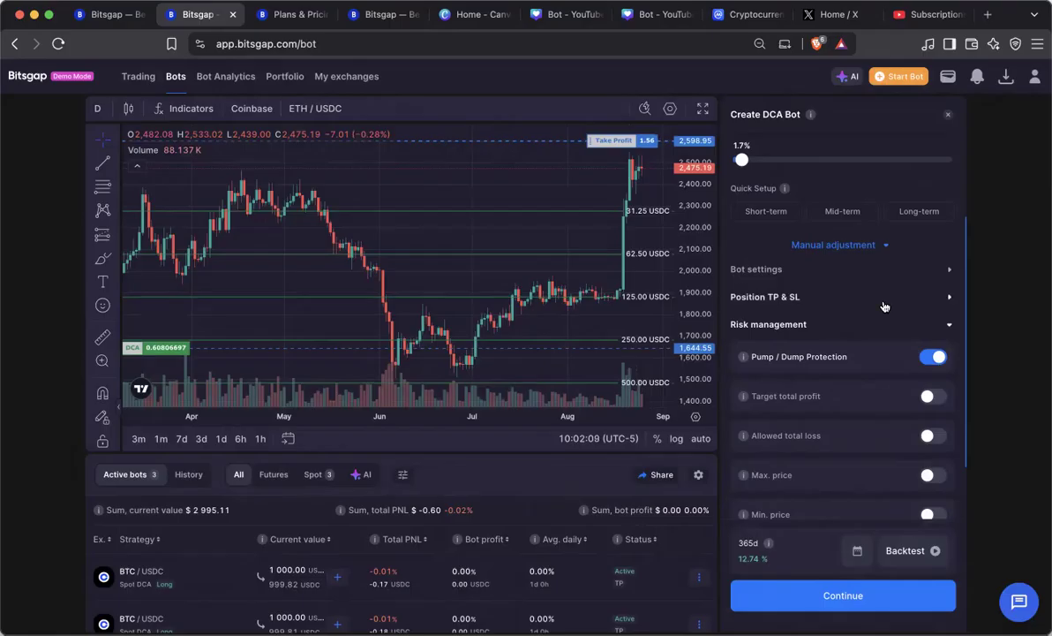
pyautogui.scroll(1, 883, 304)
pyautogui.click(937, 381)
pyautogui.scroll(4, 883, 327)
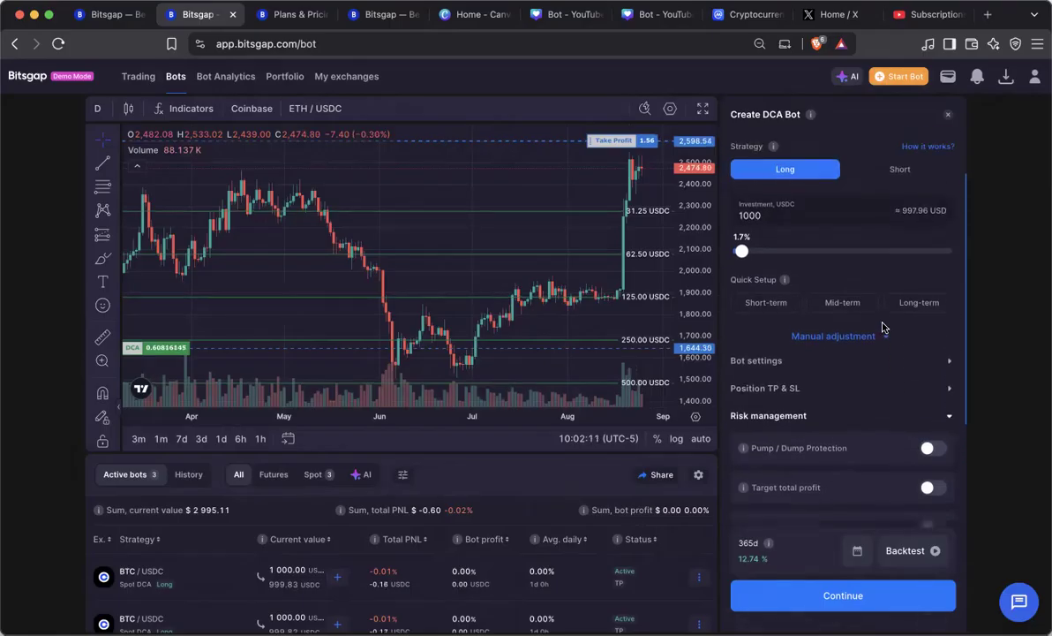
pyautogui.scroll(2, 883, 328)
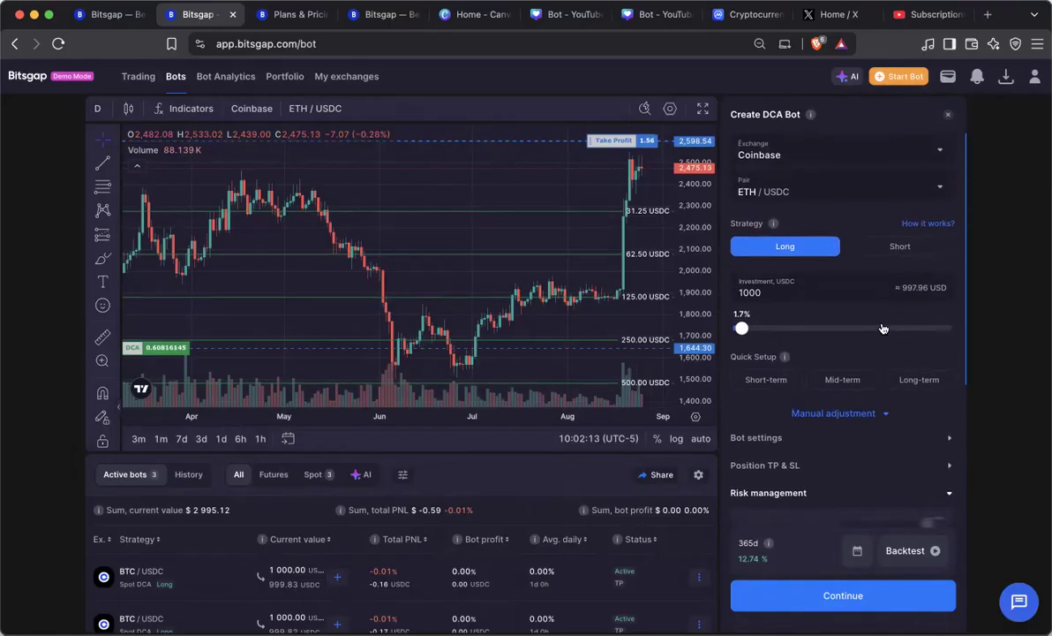
pyautogui.scroll(-2, 853, 358)
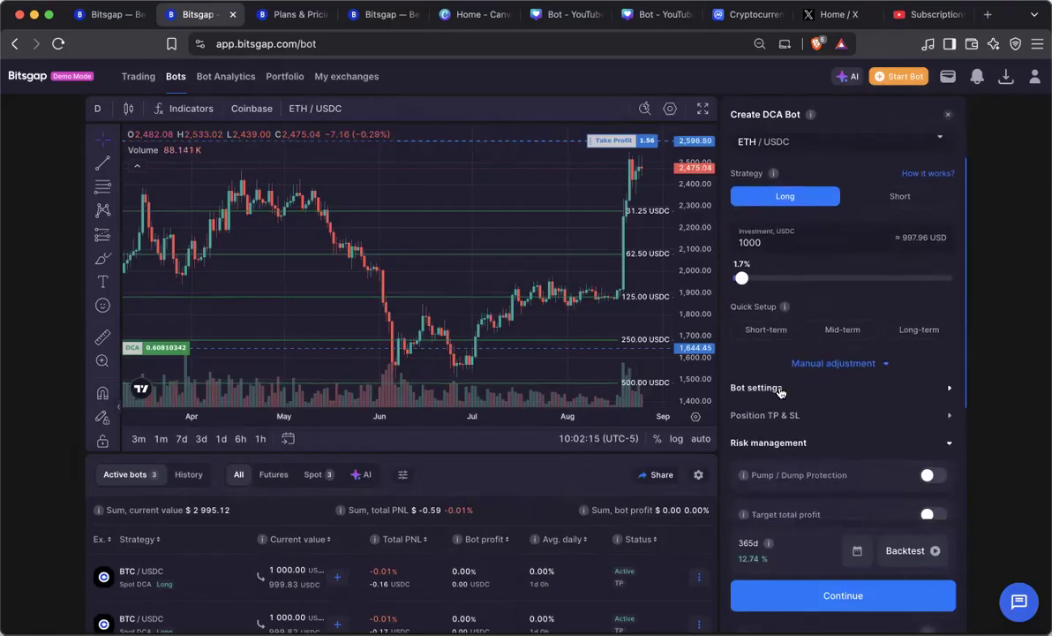
# Open the bot settings, rescale the chart to fit the order levels and set the averaging orders step to 7.5%.
pyautogui.click(779, 386)
pyautogui.scroll(-3, 846, 381)
pyautogui.scroll(-5, 846, 381)
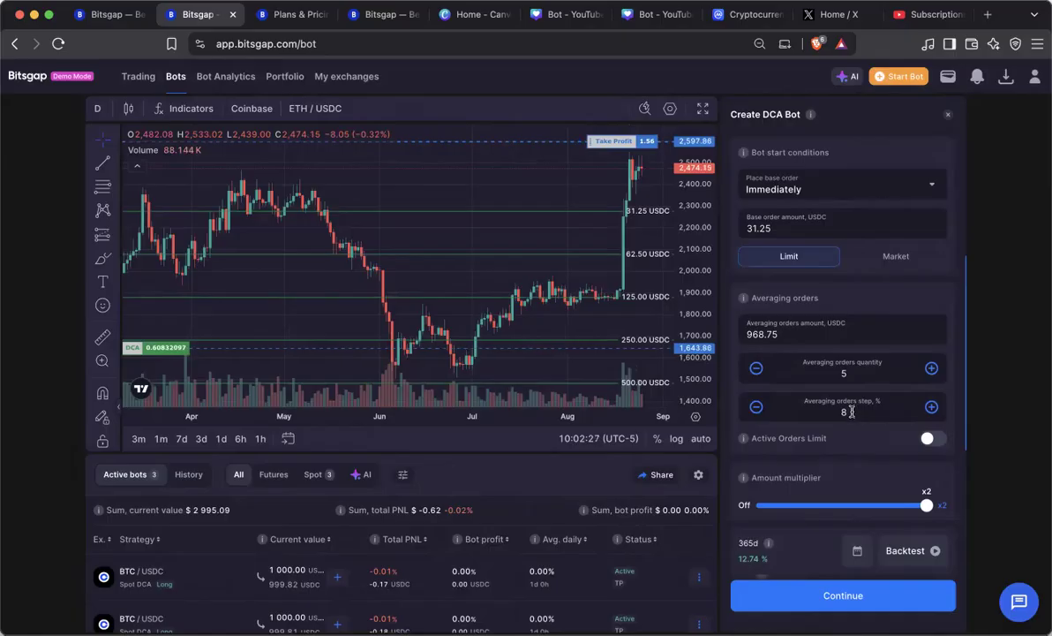
pyautogui.doubleClick(845, 411)
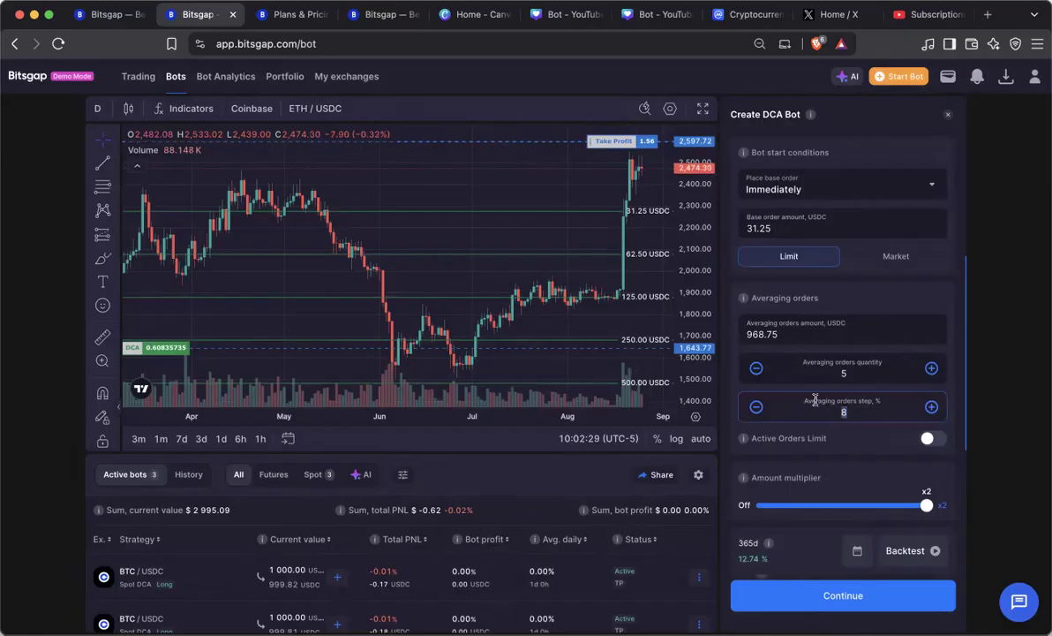
pyautogui.moveTo(700, 258); pyautogui.dragTo(696, 313)
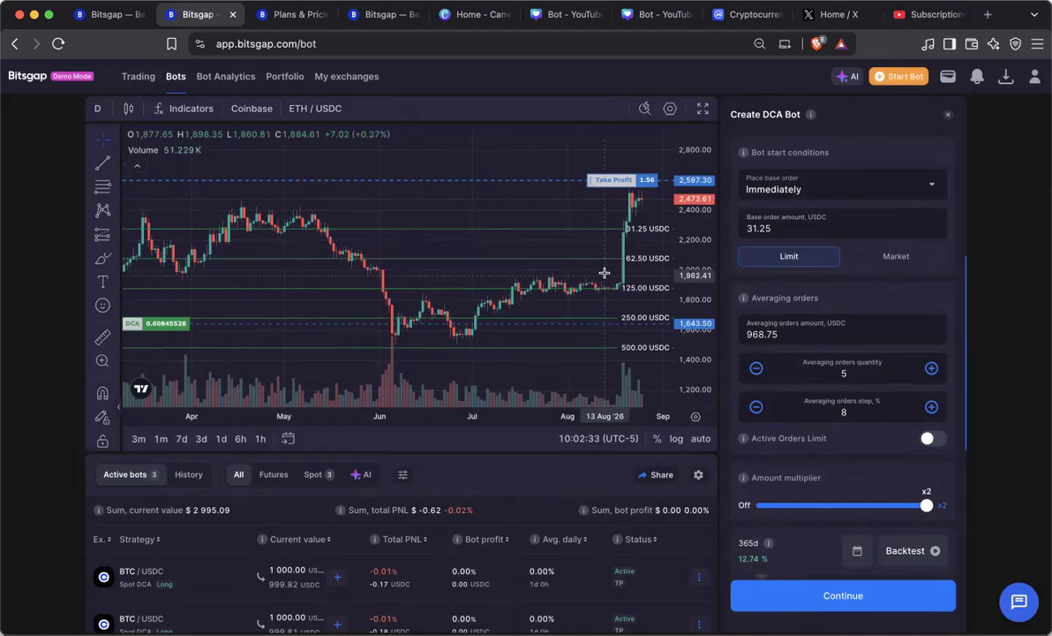
pyautogui.doubleClick(814, 411)
pyautogui.write('7.5')
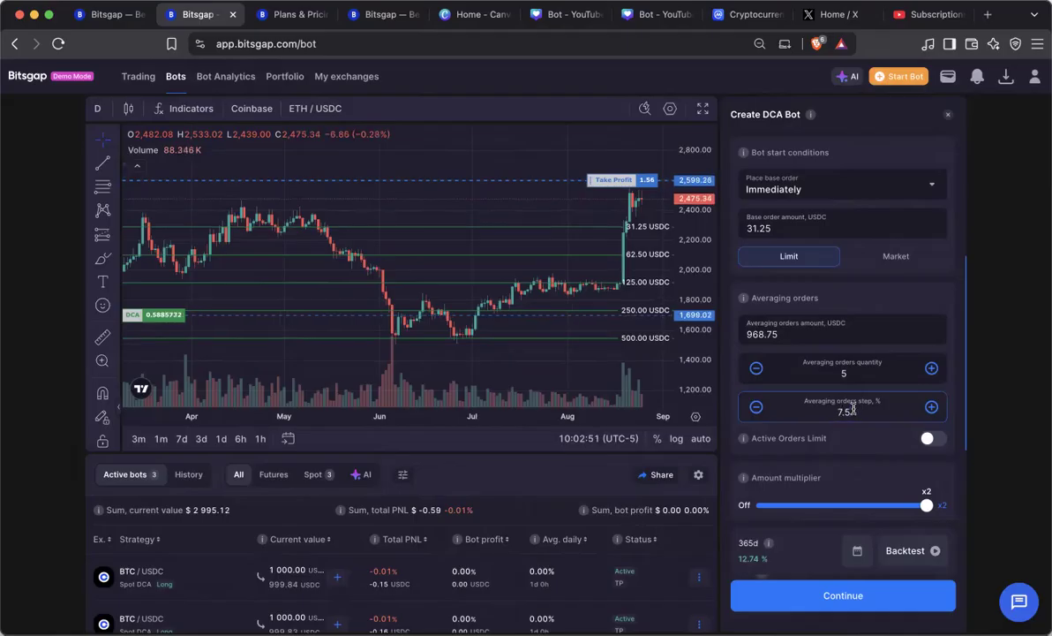
# Set the averaging orders step to 5%, run the 365-day backtest and review its trades on the chart.
pyautogui.moveTo(839, 410); pyautogui.dragTo(888, 411)
pyautogui.write('5')
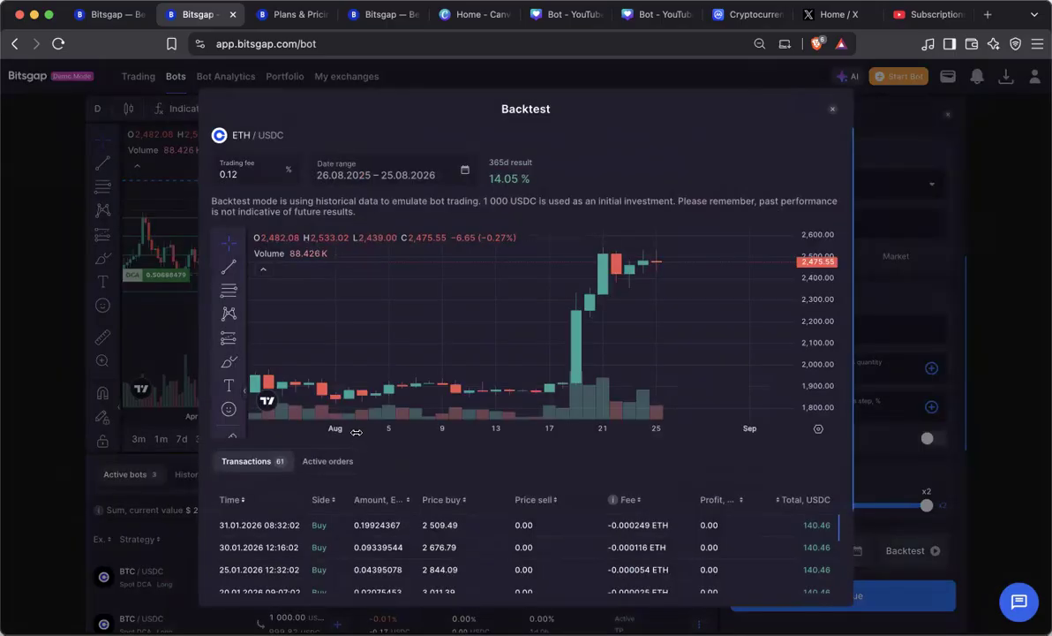
pyautogui.moveTo(356, 432); pyautogui.dragTo(678, 441)
pyautogui.moveTo(387, 427); pyautogui.dragTo(553, 389)
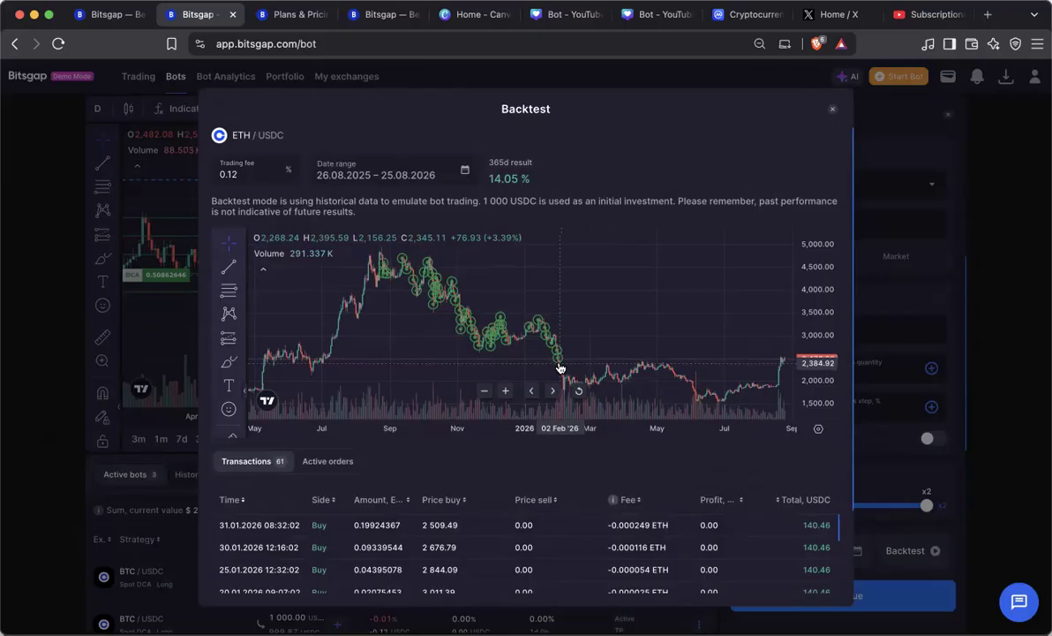
pyautogui.moveTo(690, 316); pyautogui.dragTo(653, 287)
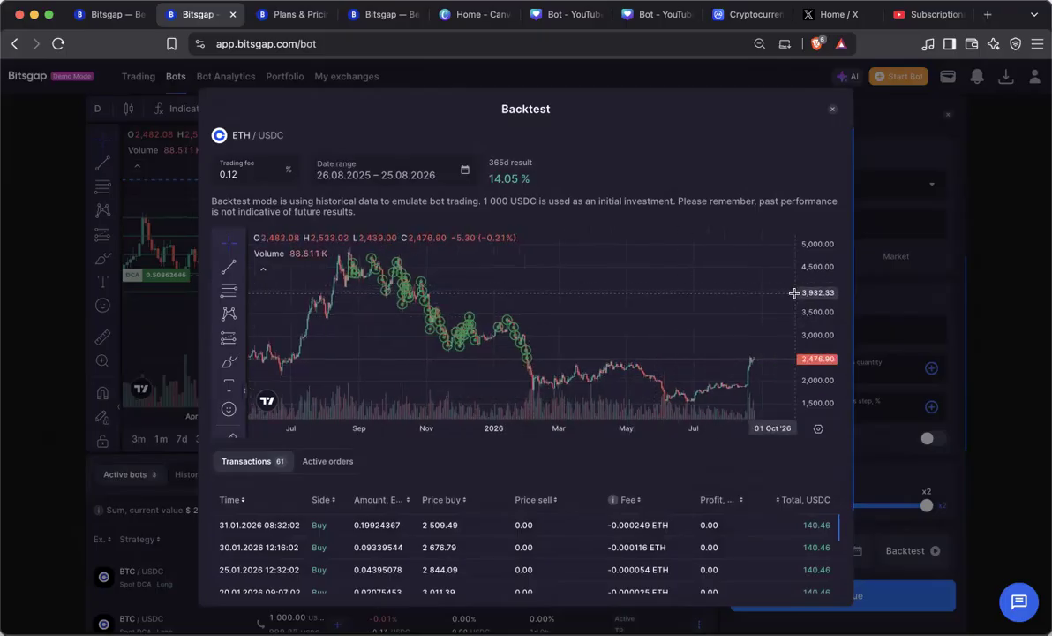
pyautogui.moveTo(816, 323); pyautogui.dragTo(814, 352)
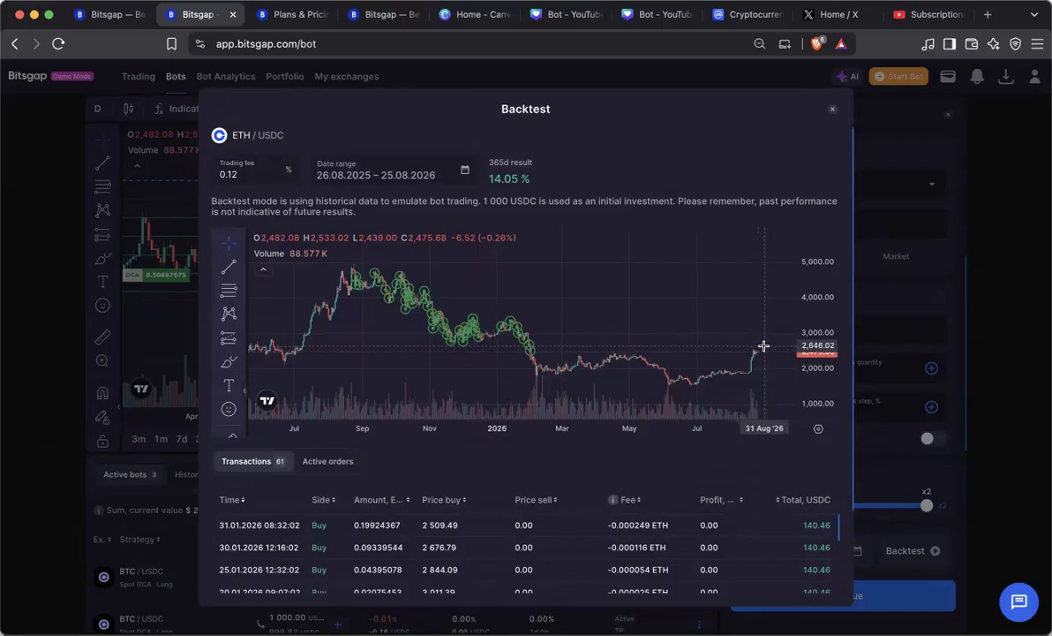
# Close the backtest results, set the averaging orders step back to 7.5% and rerun the 365-day backtest.
pyautogui.click(832, 111)
pyautogui.doubleClick(859, 409)
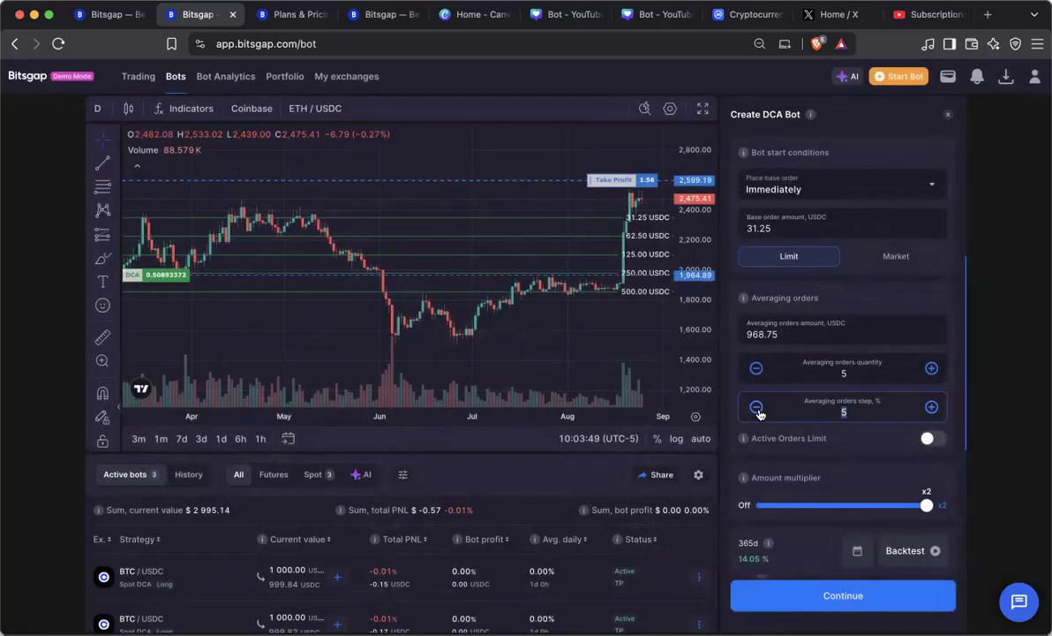
pyautogui.write('7.5')
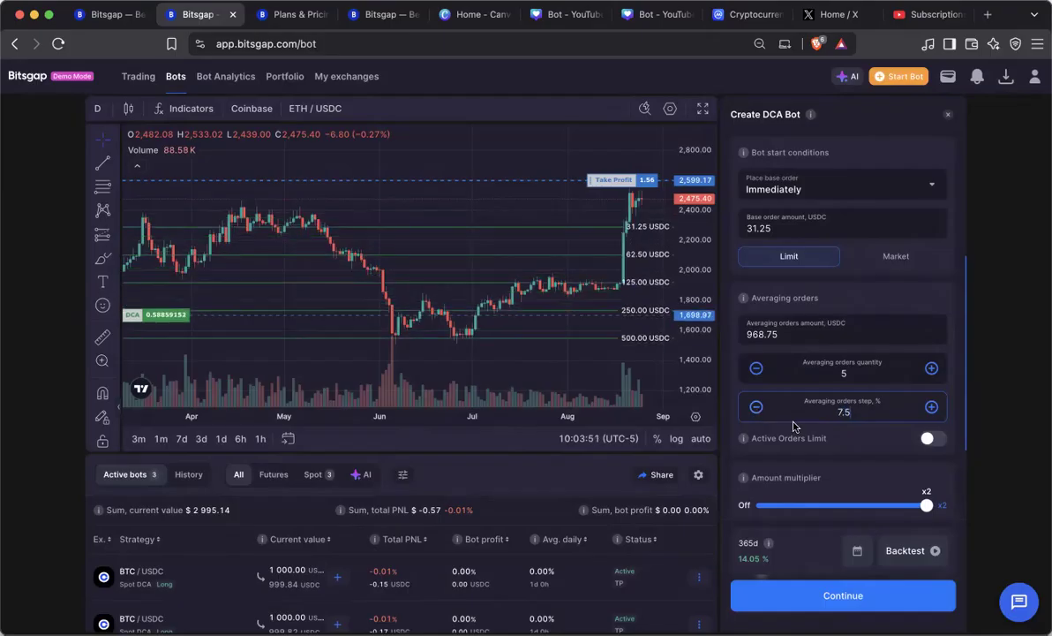
pyautogui.click(906, 552)
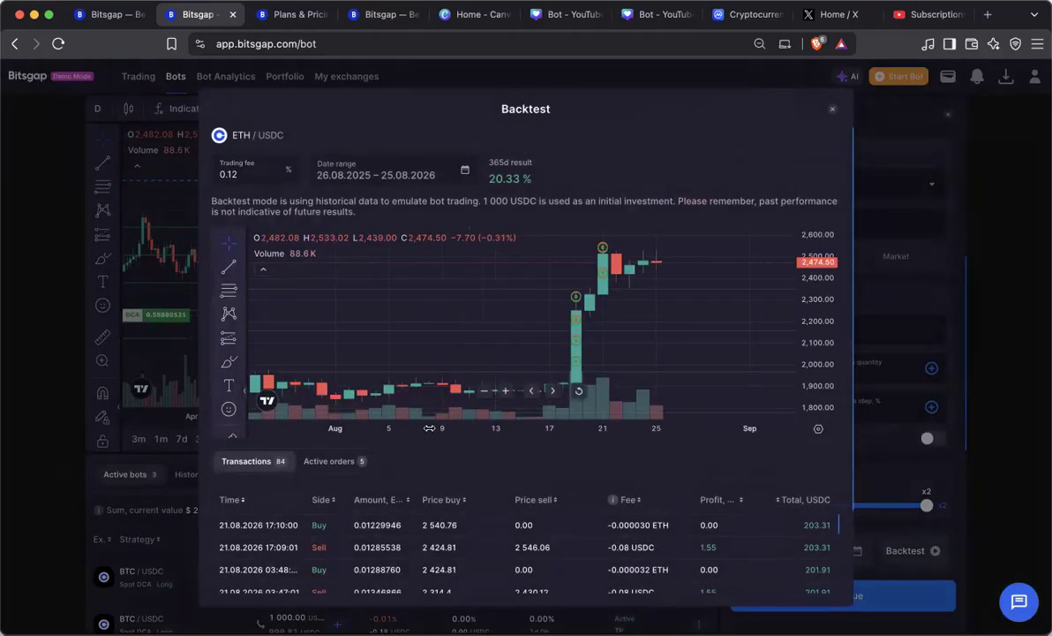
# Examine the 7.5% step backtest's buy and sell markers on the chart across the full year.
pyautogui.moveTo(429, 428); pyautogui.dragTo(746, 430)
pyautogui.moveTo(482, 430); pyautogui.dragTo(721, 281)
pyautogui.moveTo(821, 289); pyautogui.dragTo(821, 299)
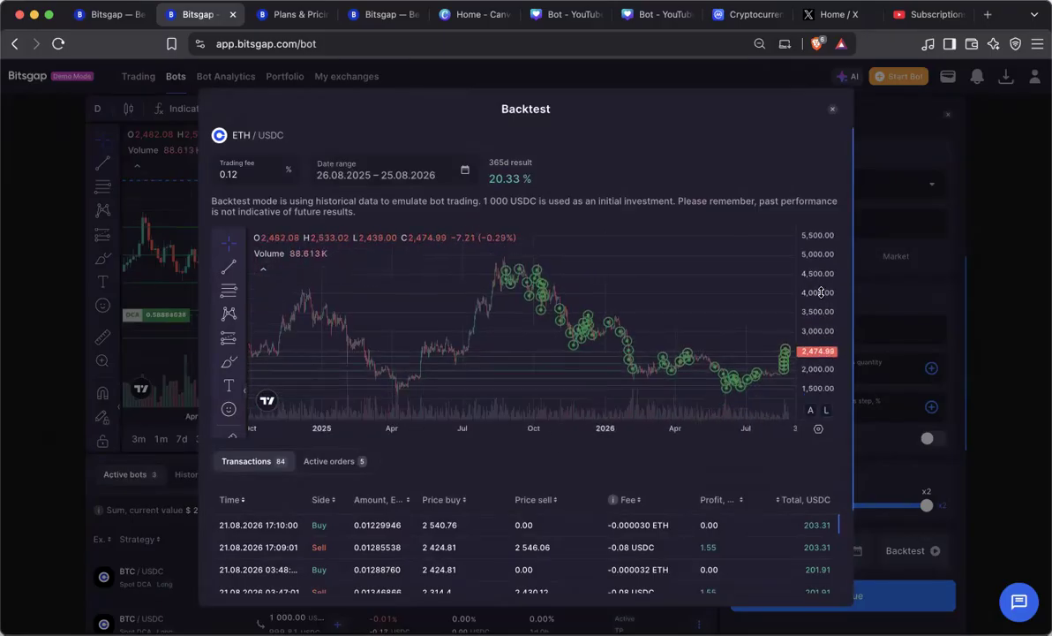
pyautogui.moveTo(679, 428); pyautogui.dragTo(602, 429)
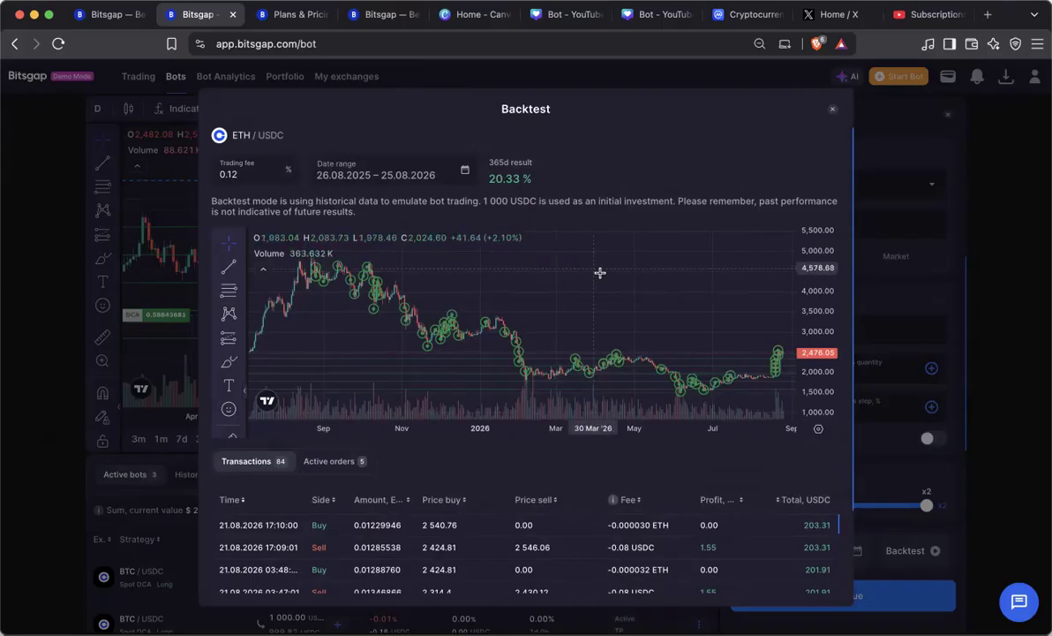
pyautogui.moveTo(754, 312); pyautogui.dragTo(738, 312)
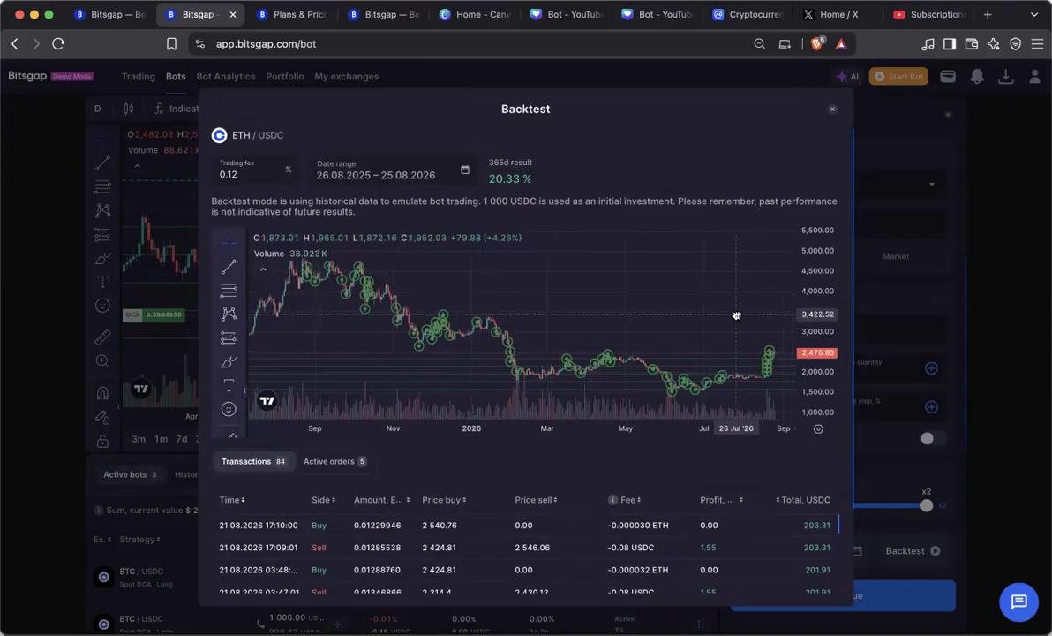
pyautogui.moveTo(704, 429); pyautogui.dragTo(689, 429)
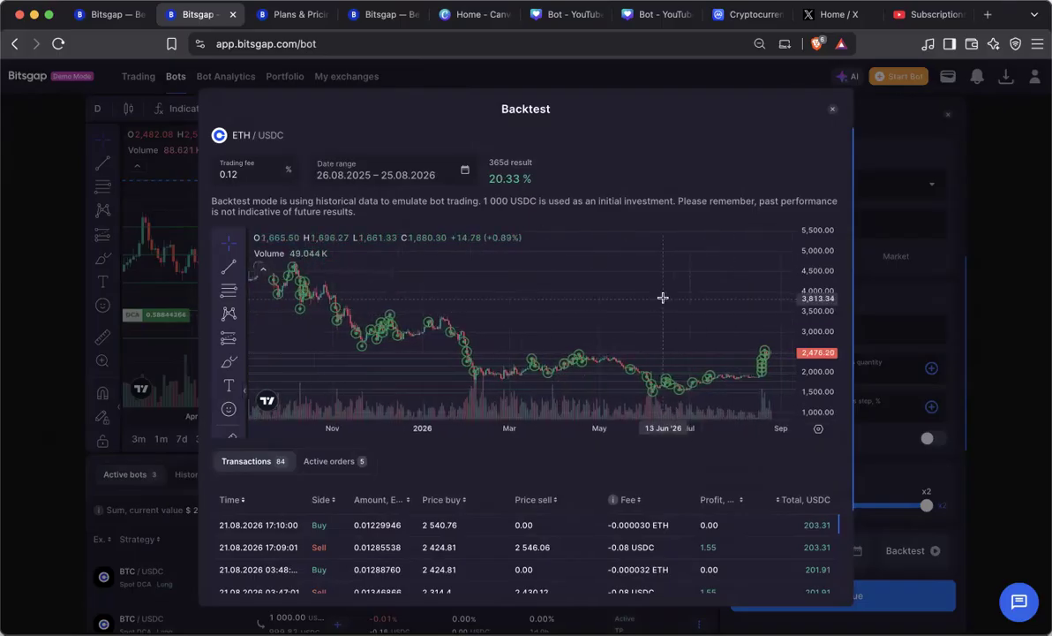
pyautogui.moveTo(670, 298); pyautogui.dragTo(695, 298)
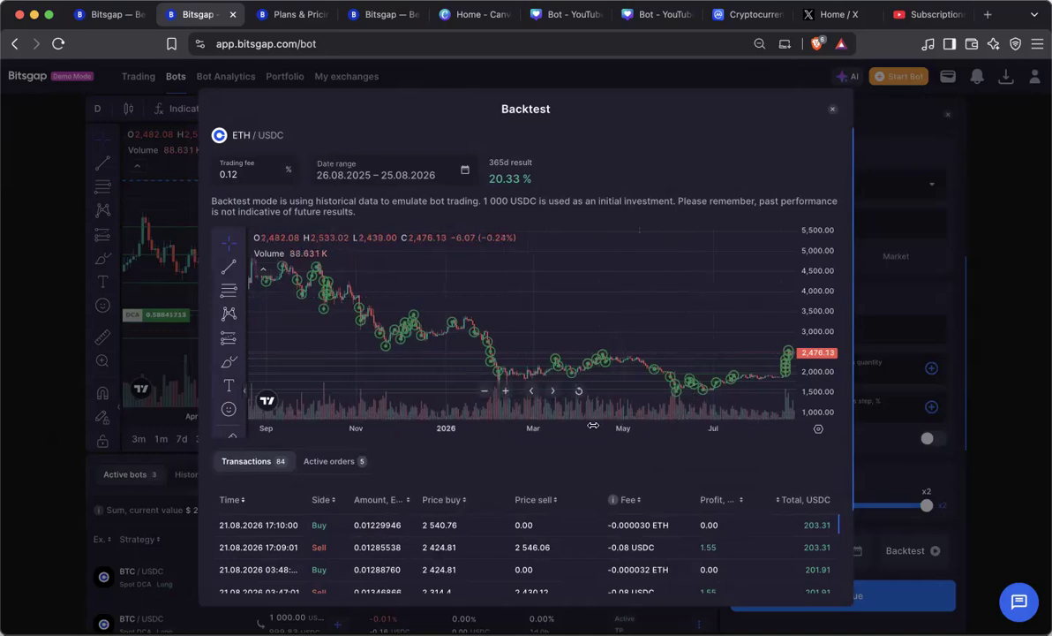
pyautogui.scroll(-2, 644, 294)
pyautogui.moveTo(642, 293); pyautogui.dragTo(630, 282)
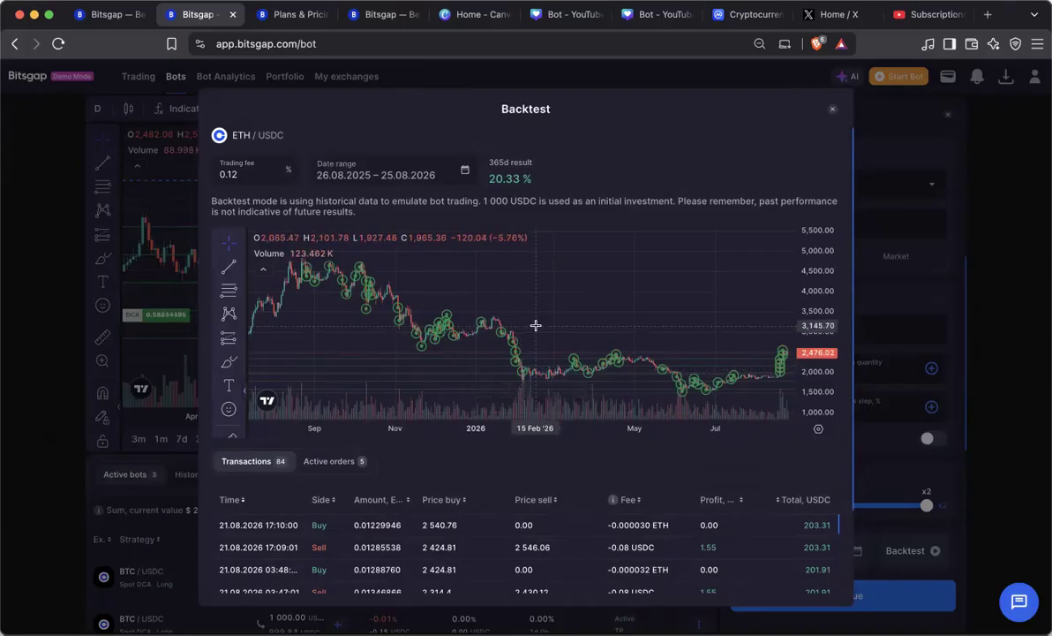
pyautogui.moveTo(813, 271); pyautogui.dragTo(814, 289)
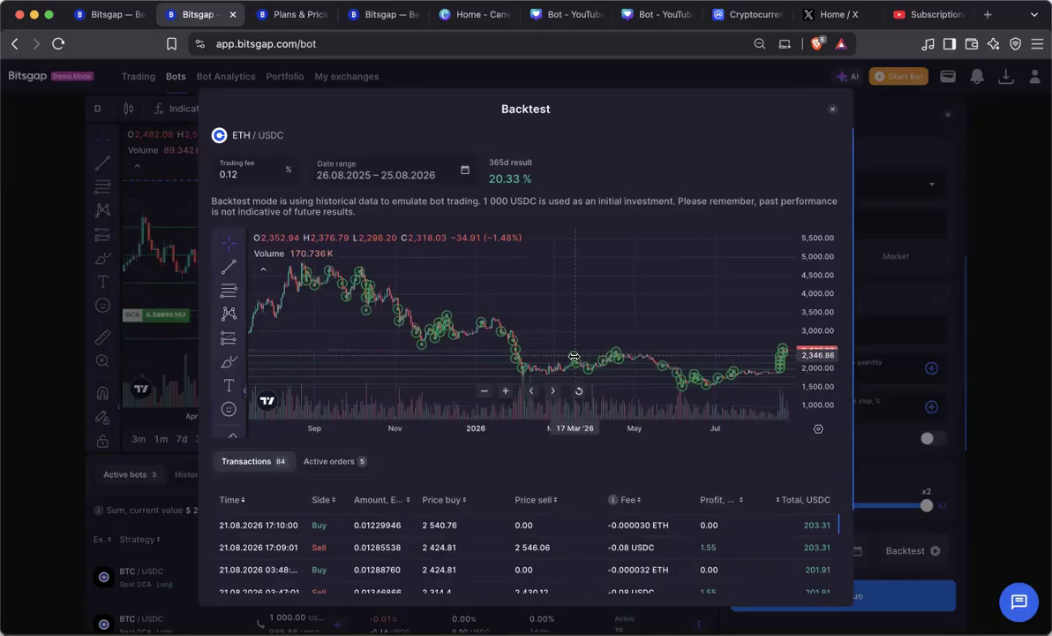
# Read through the backtest's transaction list back to June 2026 and close the results.
pyautogui.scroll(-3, 717, 549)
pyautogui.scroll(-10, 717, 549)
pyautogui.scroll(-10, 717, 549)
pyautogui.scroll(1, 713, 548)
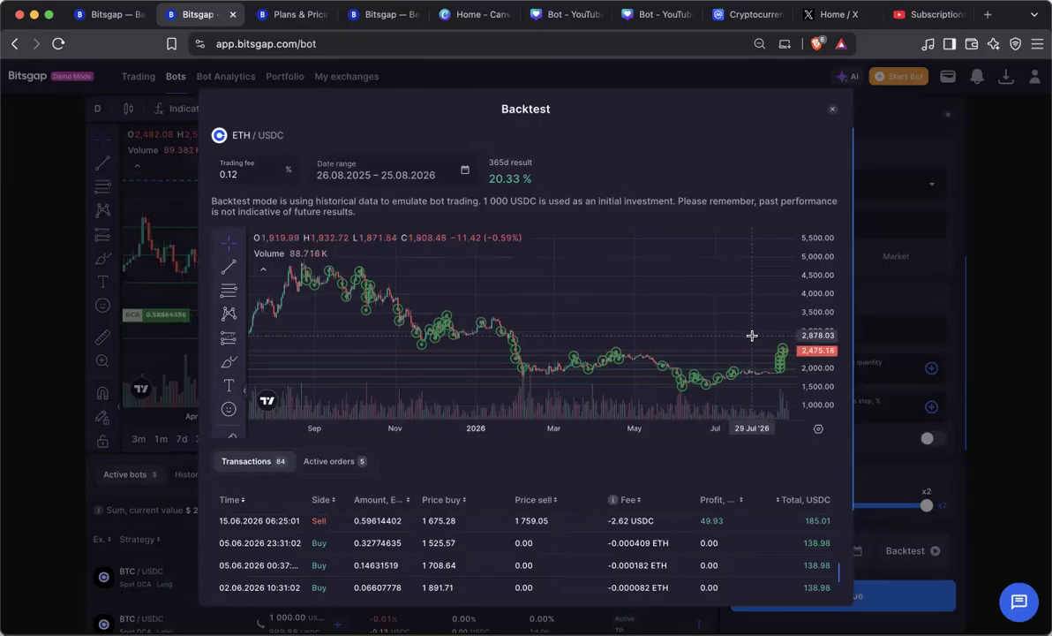
pyautogui.click(833, 113)
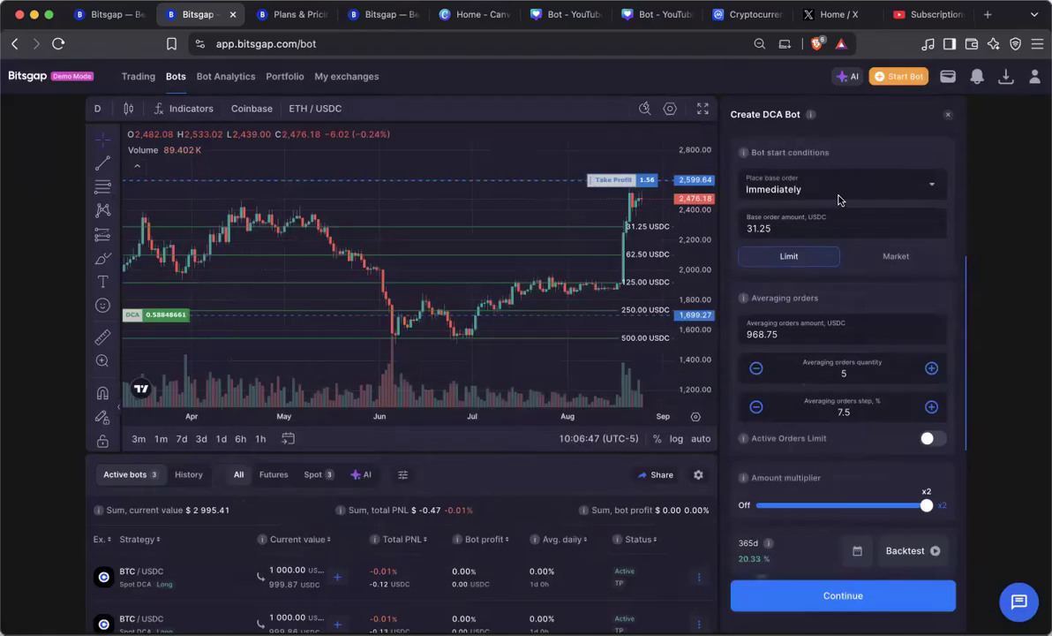
# Set the averaging orders step to 7.25% and look over the list of active bots.
pyautogui.doubleClick(843, 411)
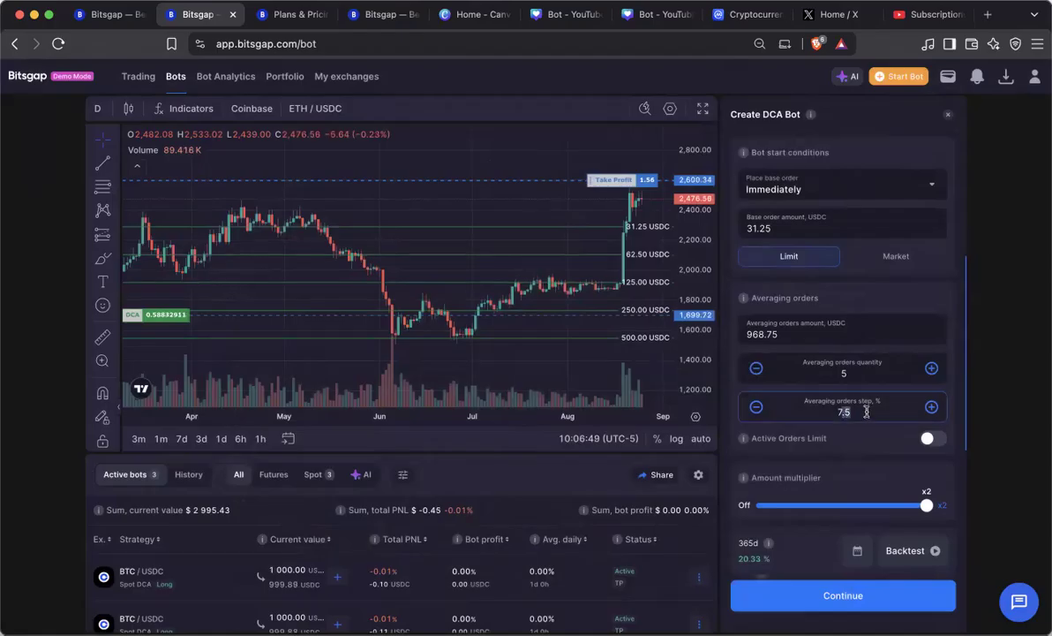
pyautogui.write('7')
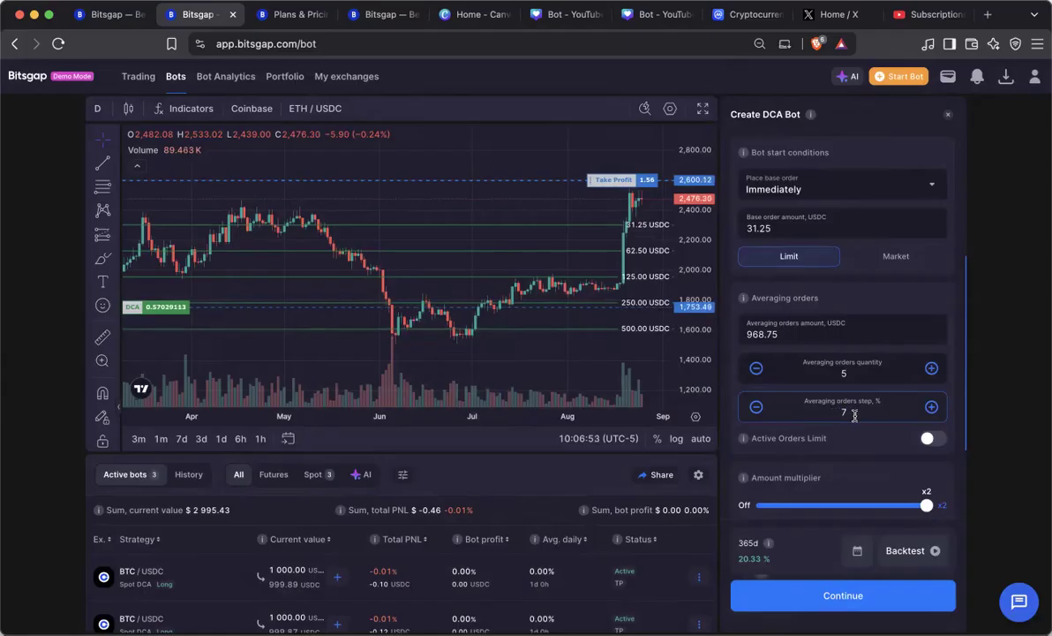
pyautogui.write('.25')
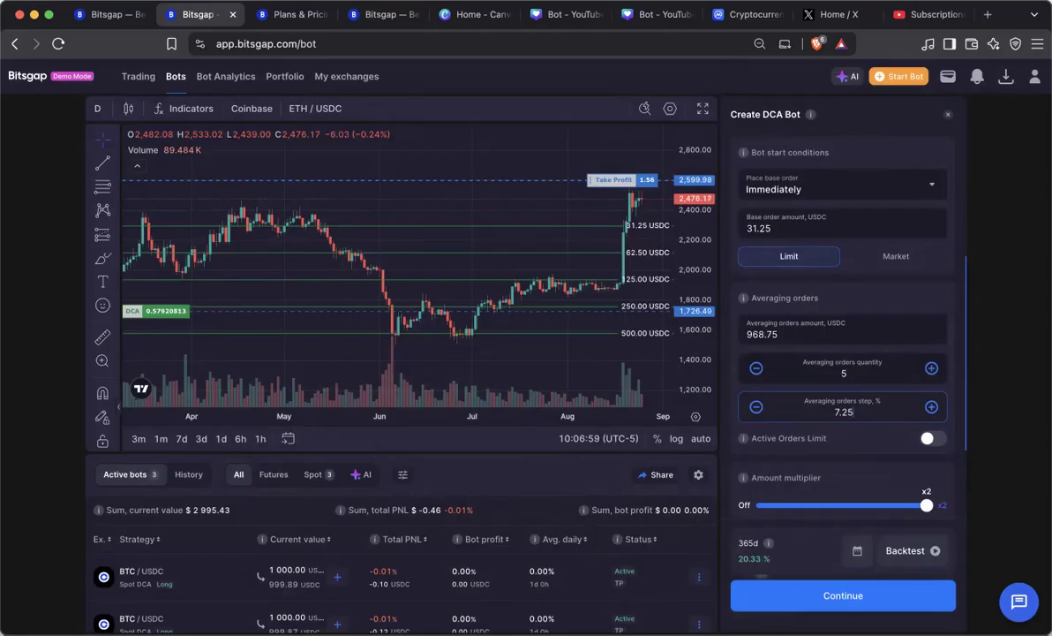
pyautogui.scroll(-3, 495, 573)
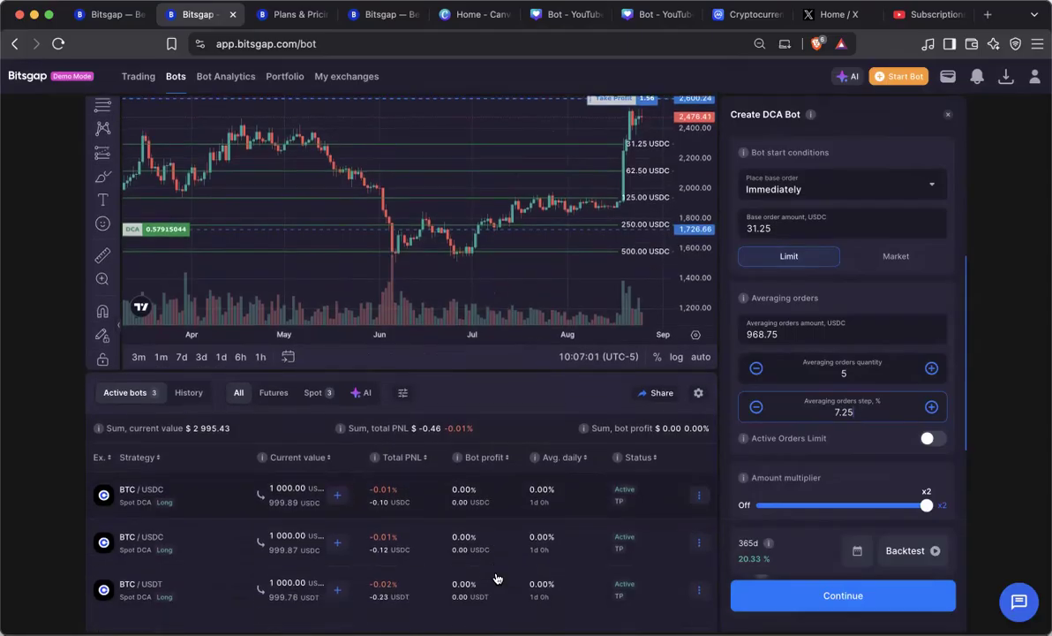
pyautogui.scroll(-2, 495, 572)
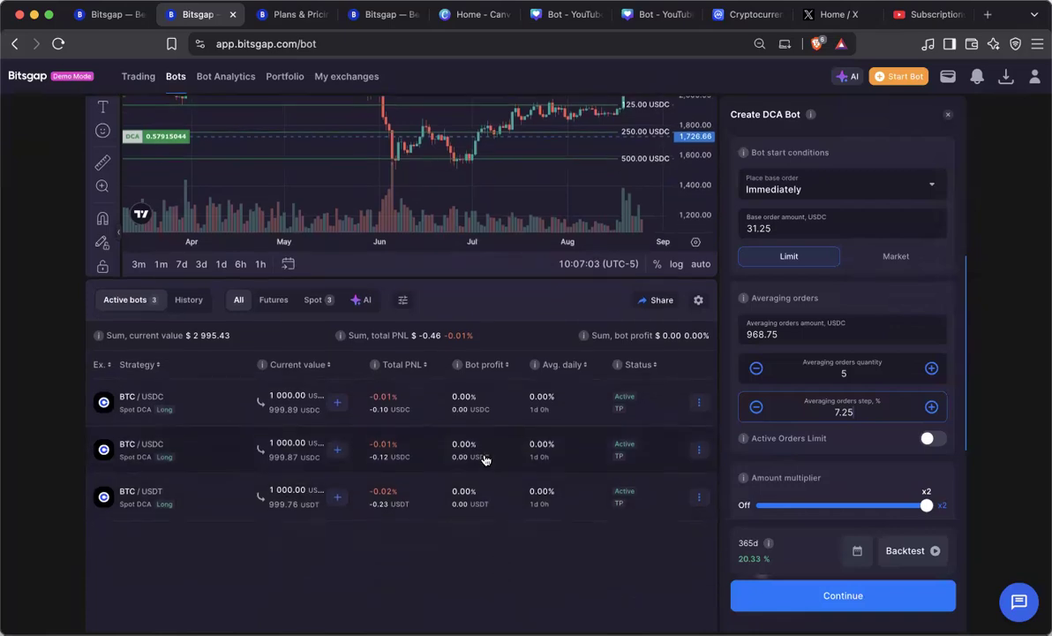
pyautogui.scroll(4, 484, 459)
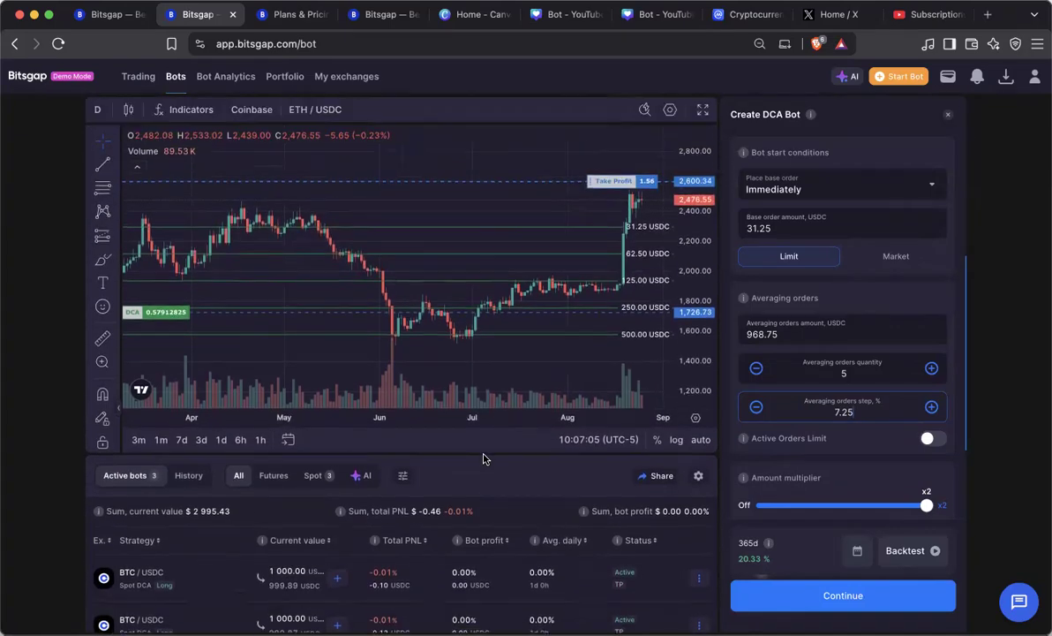
pyautogui.scroll(-2, 532, 454)
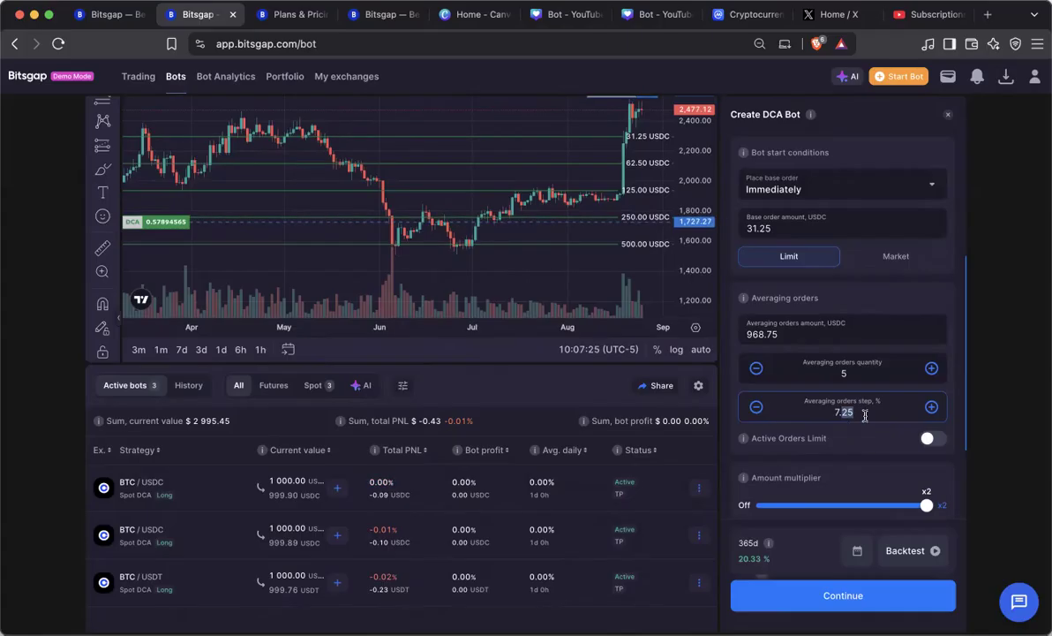
# Set the averaging orders step to 7.75% and rerun the 365-day backtest.
pyautogui.write('5')
pyautogui.moveTo(844, 409); pyautogui.dragTo(869, 415)
pyautogui.write('75')
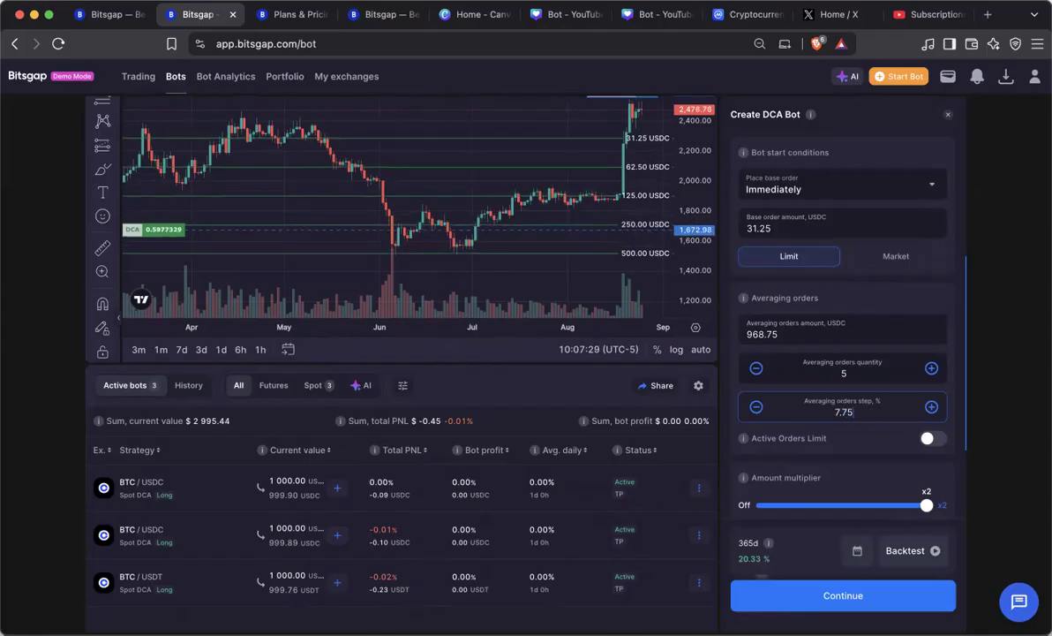
pyautogui.doubleClick(845, 412)
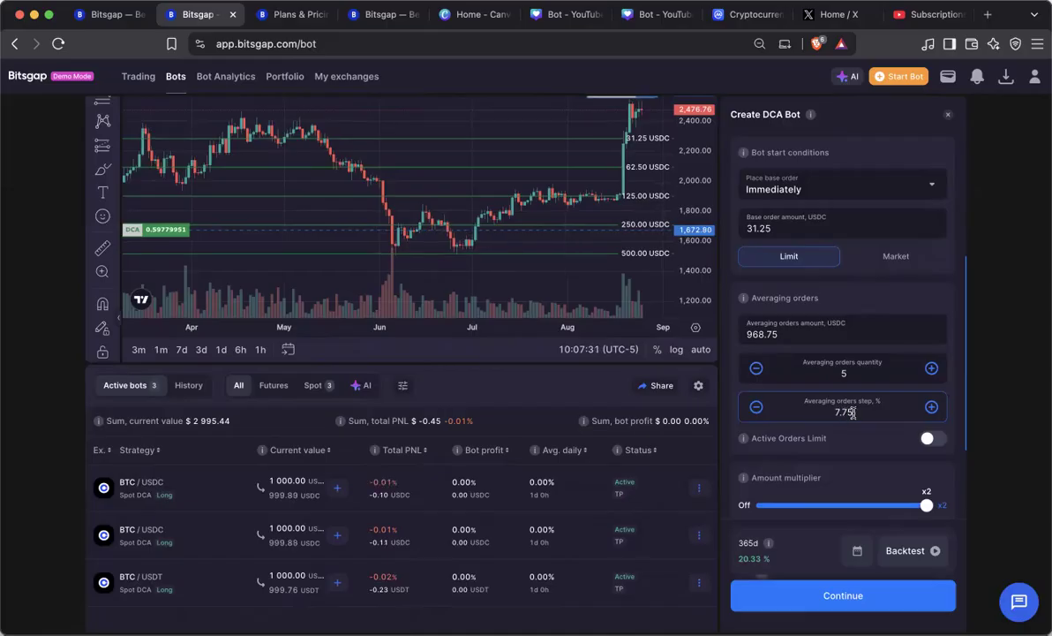
pyautogui.write('8')
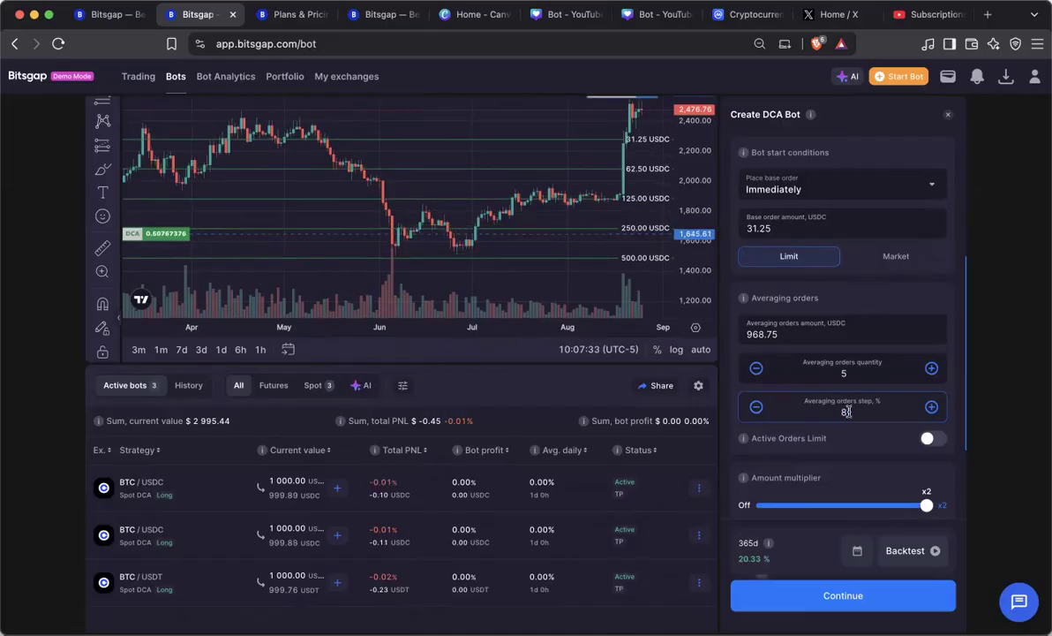
pyautogui.press('BackSpace')
pyautogui.write('7.')
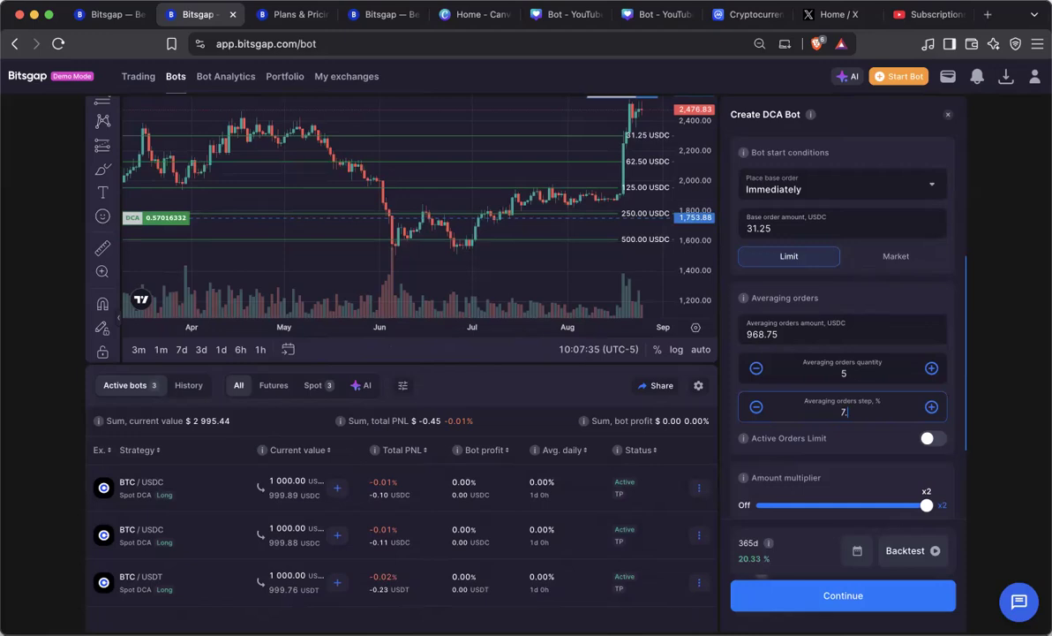
pyautogui.write('75')
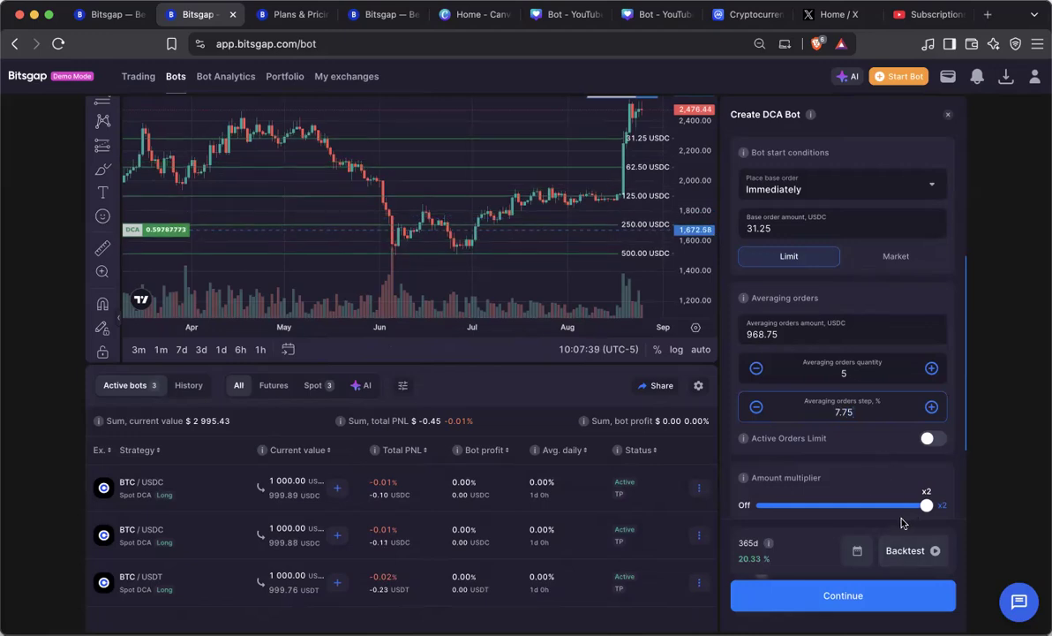
pyautogui.click(896, 552)
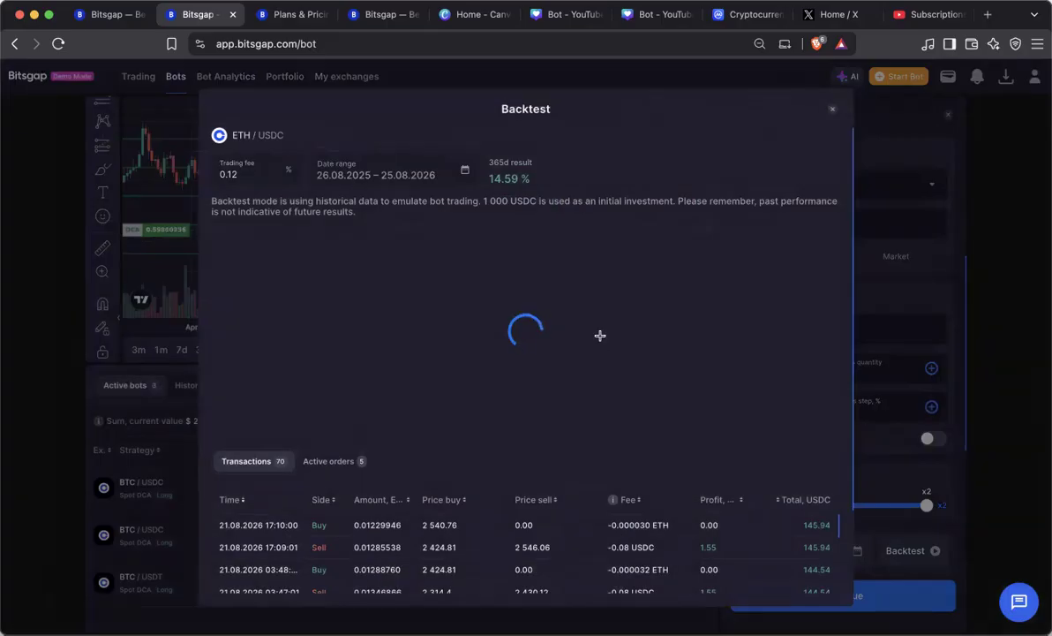
# Examine the 7.75% step backtest's buy and sell markers on the chart across the full year and close the results.
pyautogui.moveTo(485, 432); pyautogui.dragTo(684, 431)
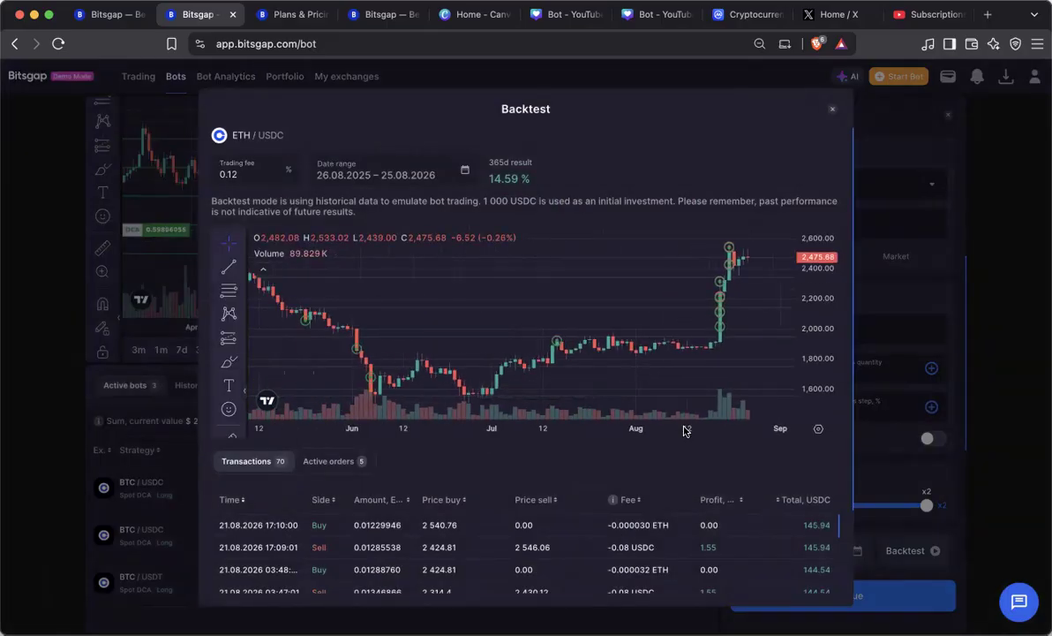
pyautogui.moveTo(499, 429); pyautogui.dragTo(676, 421)
pyautogui.moveTo(560, 429); pyautogui.dragTo(597, 425)
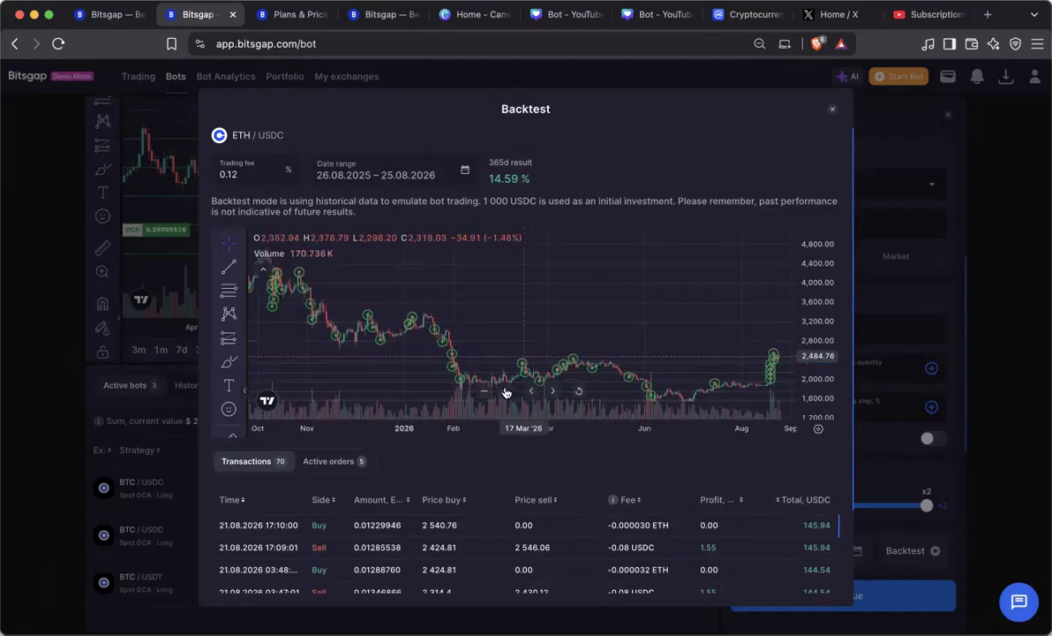
pyautogui.moveTo(460, 429); pyautogui.dragTo(499, 429)
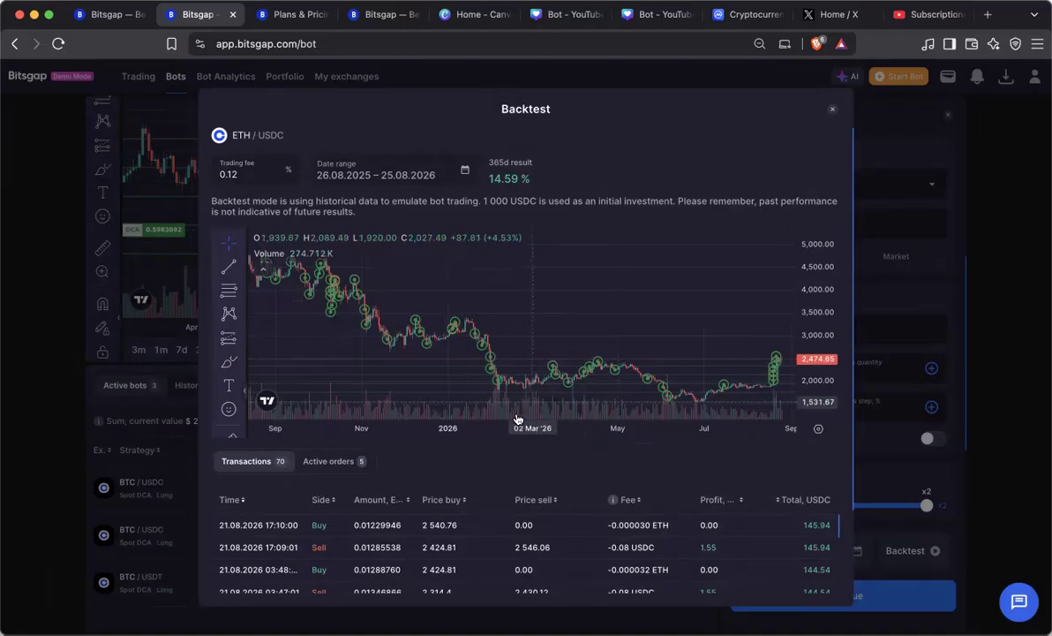
pyautogui.moveTo(483, 420); pyautogui.dragTo(510, 428)
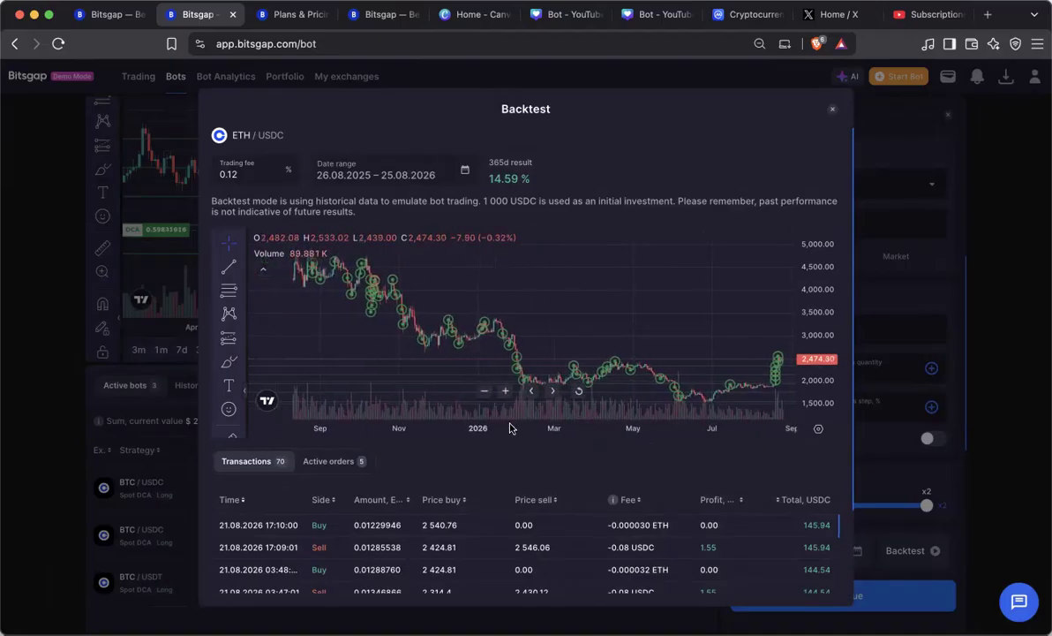
pyautogui.click(834, 110)
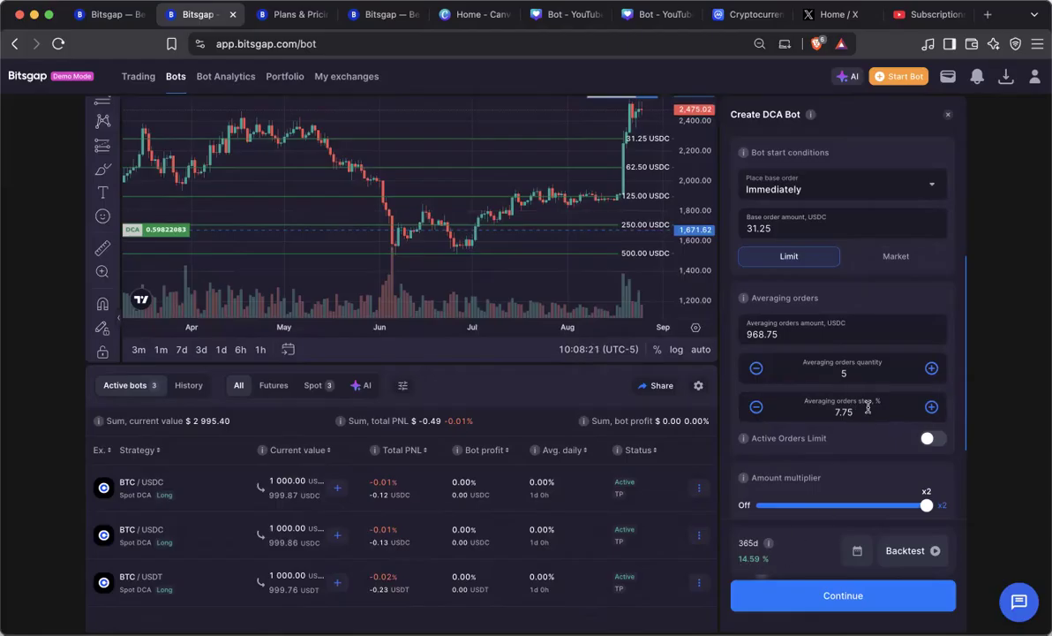
# Examine where the averaging order levels and Take Profit line sit against ETH price history from 2024 to 2026 on the main chart.
pyautogui.scroll(1, 868, 407)
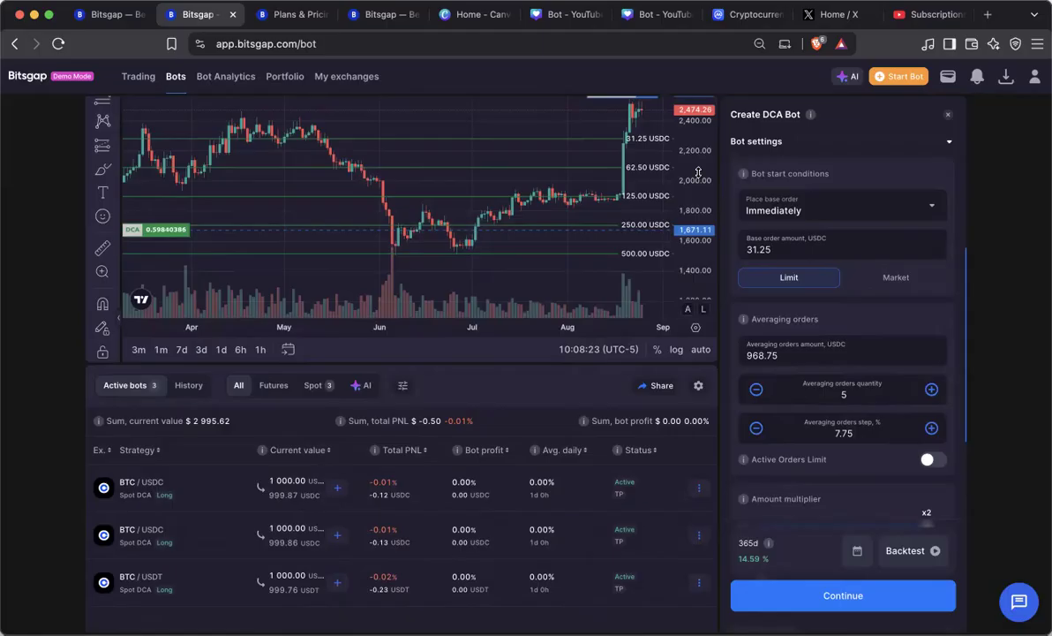
pyautogui.moveTo(479, 327); pyautogui.dragTo(641, 325)
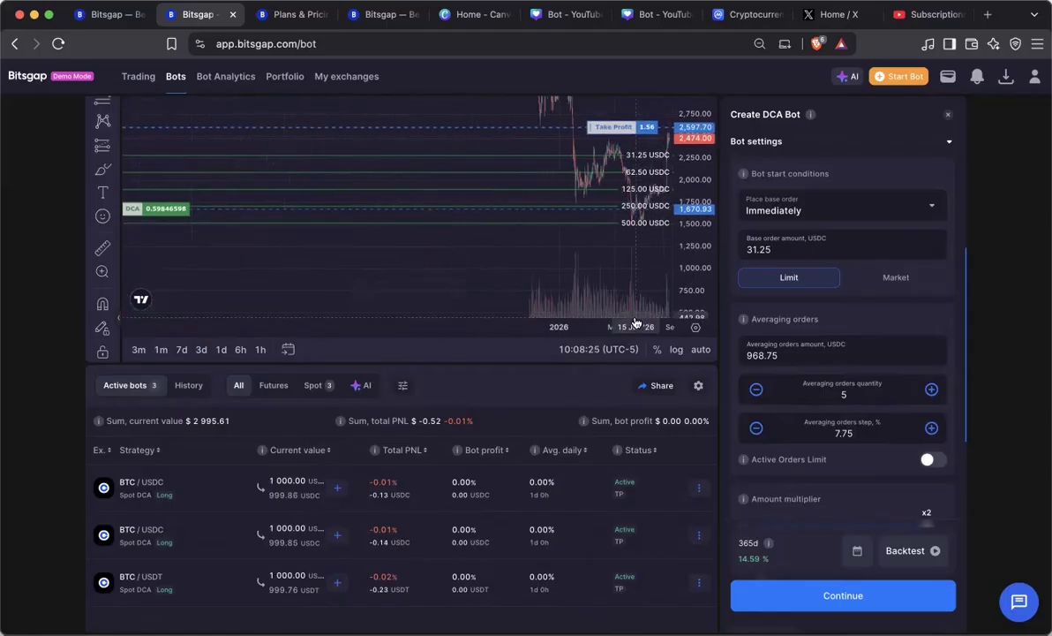
pyautogui.moveTo(694, 180); pyautogui.dragTo(695, 267)
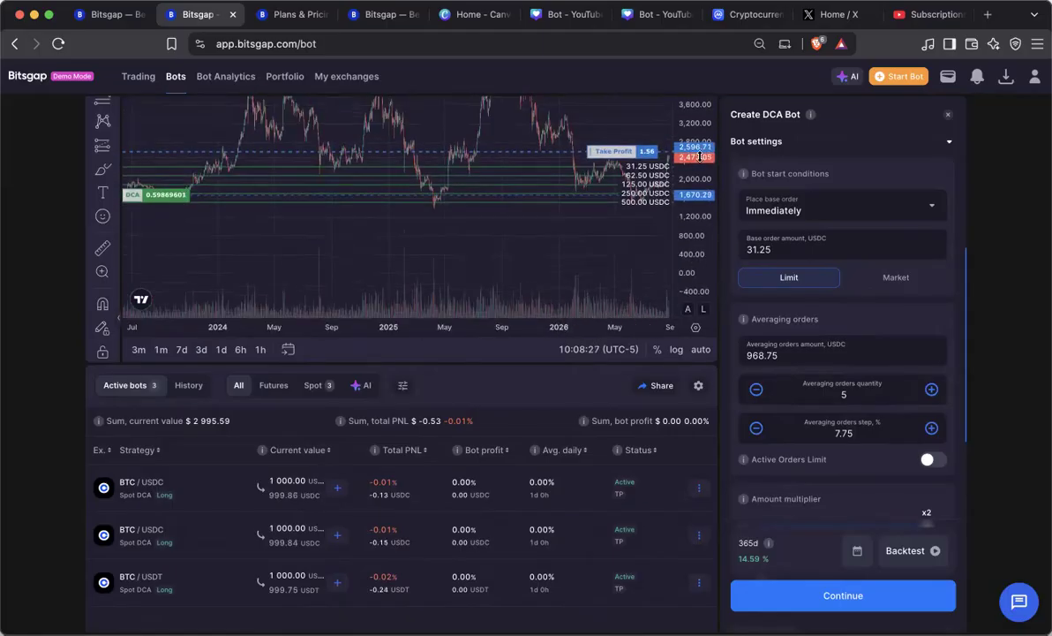
pyautogui.moveTo(700, 156); pyautogui.dragTo(699, 242)
pyautogui.moveTo(635, 239); pyautogui.dragTo(551, 248)
pyautogui.moveTo(689, 249); pyautogui.dragTo(687, 187)
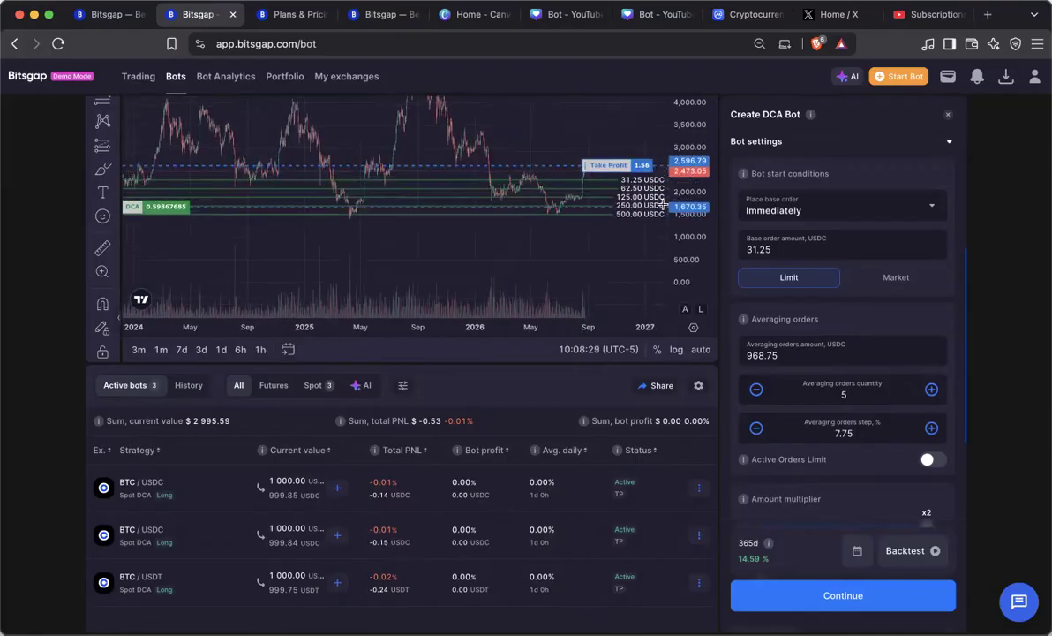
pyautogui.moveTo(622, 227); pyautogui.dragTo(557, 266)
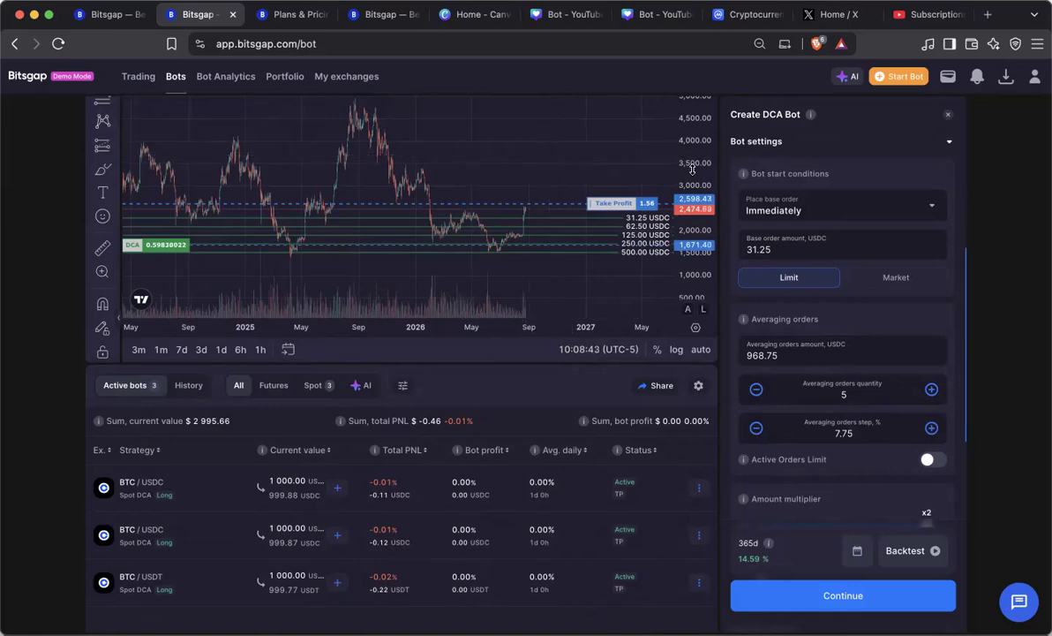
pyautogui.moveTo(692, 169); pyautogui.dragTo(692, 221)
pyautogui.moveTo(590, 165); pyautogui.dragTo(583, 197)
pyautogui.moveTo(693, 181); pyautogui.dragTo(693, 118)
pyautogui.moveTo(563, 153); pyautogui.dragTo(563, 144)
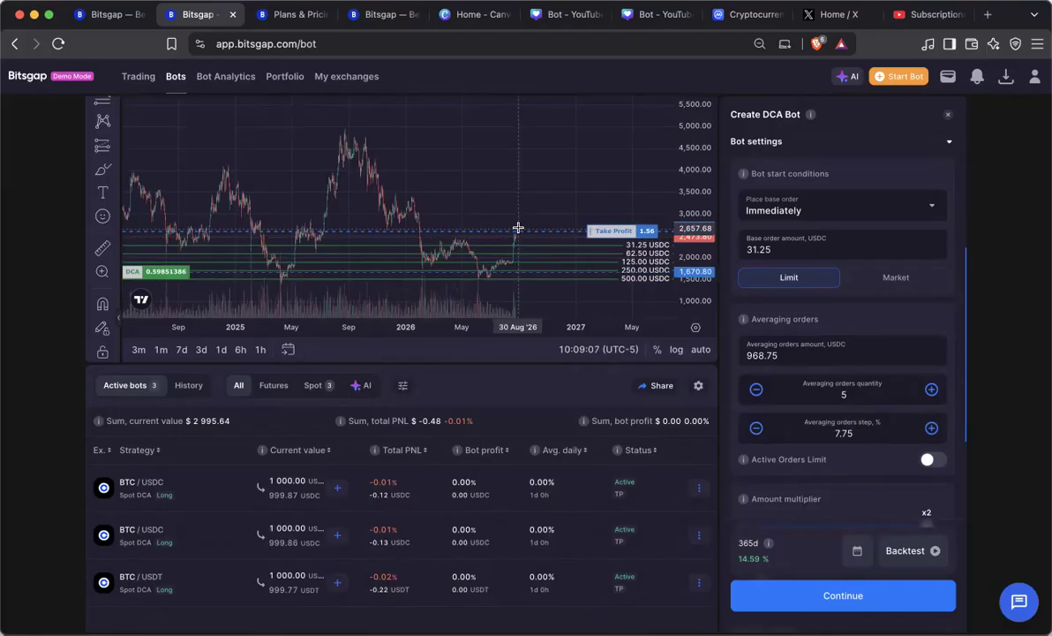
pyautogui.moveTo(688, 149)
pyautogui.mouseDown()
pyautogui.moveTo(690, 191)
pyautogui.moveTo(688, 126)
pyautogui.mouseUp()
pyautogui.moveTo(599, 165); pyautogui.dragTo(598, 146)
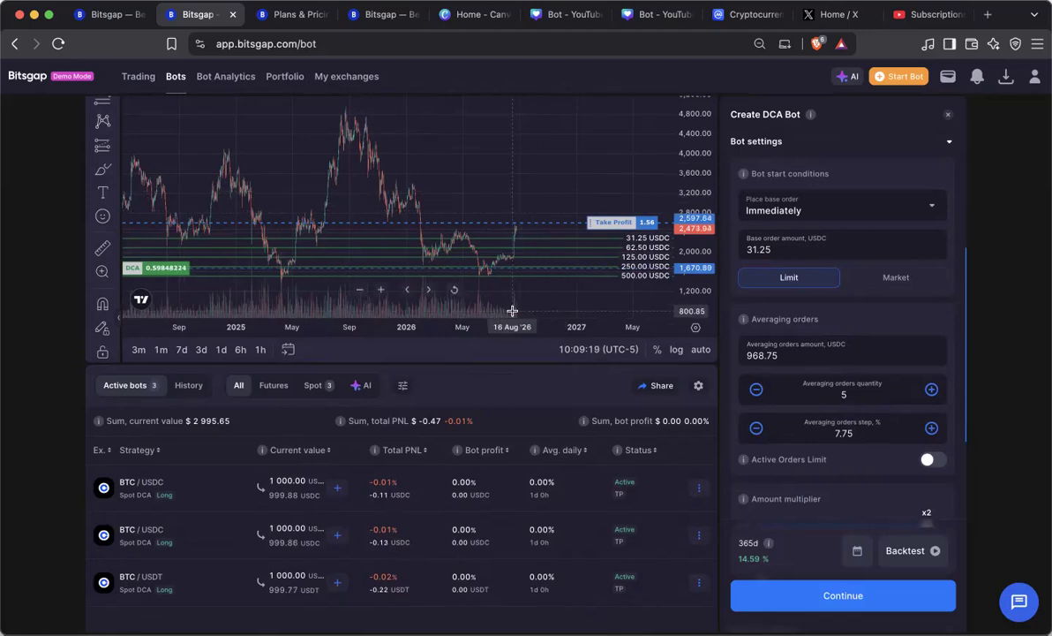
pyautogui.moveTo(515, 325); pyautogui.dragTo(478, 325)
pyautogui.hscroll(-5, 484, 181)
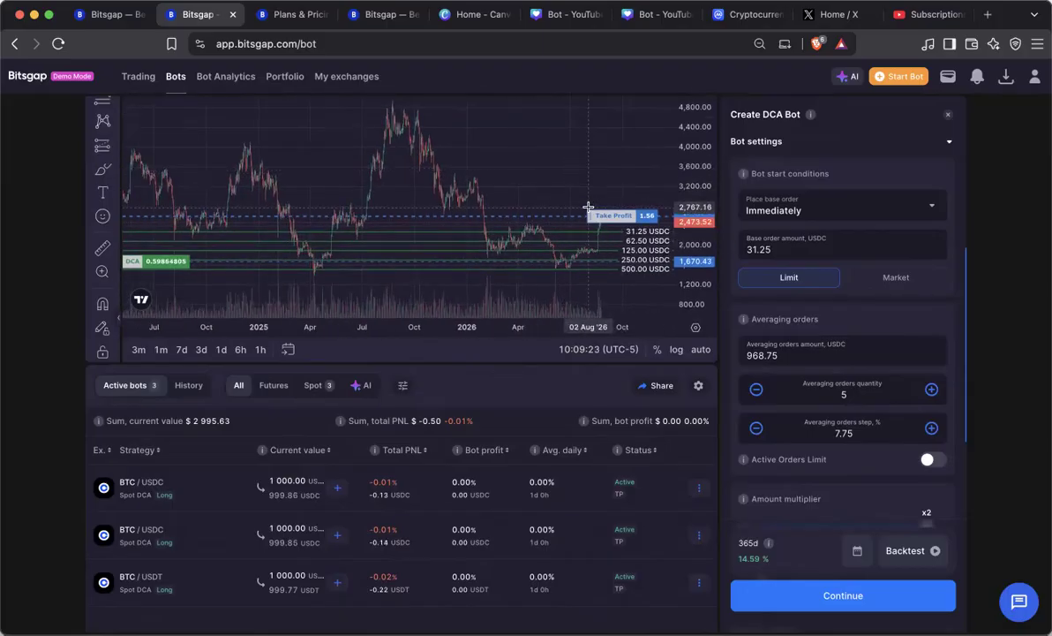
pyautogui.moveTo(571, 182); pyautogui.dragTo(567, 188)
# Rerun the 365-day backtest with a 7.5% averaging orders step and review its trade markers across the year.
pyautogui.moveTo(864, 433); pyautogui.dragTo(784, 433)
pyautogui.write('7.5')
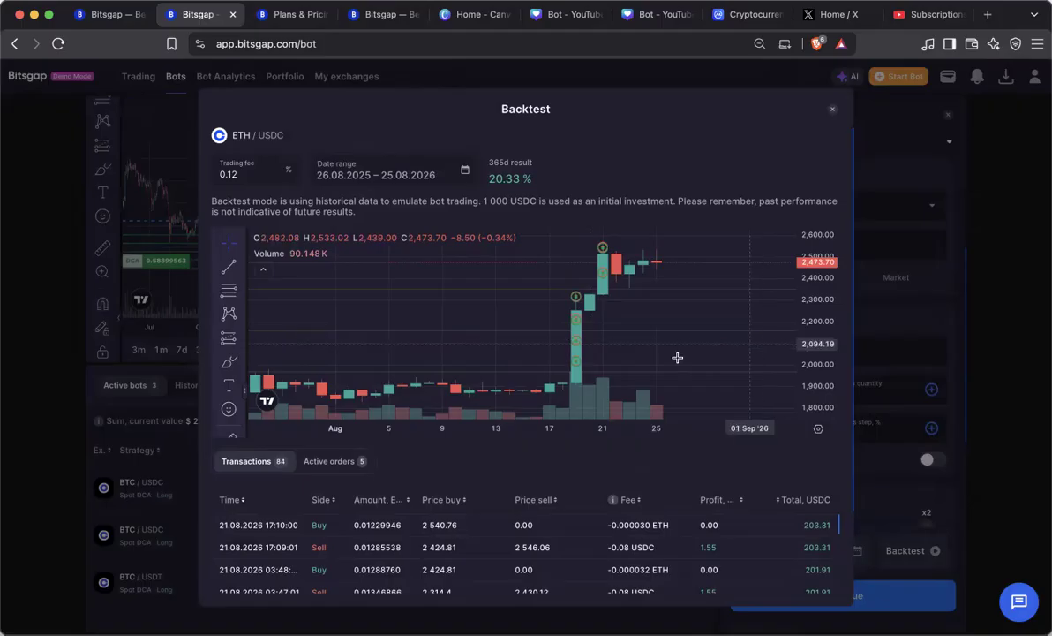
pyautogui.moveTo(370, 431); pyautogui.dragTo(747, 431)
pyautogui.moveTo(411, 429); pyautogui.dragTo(635, 422)
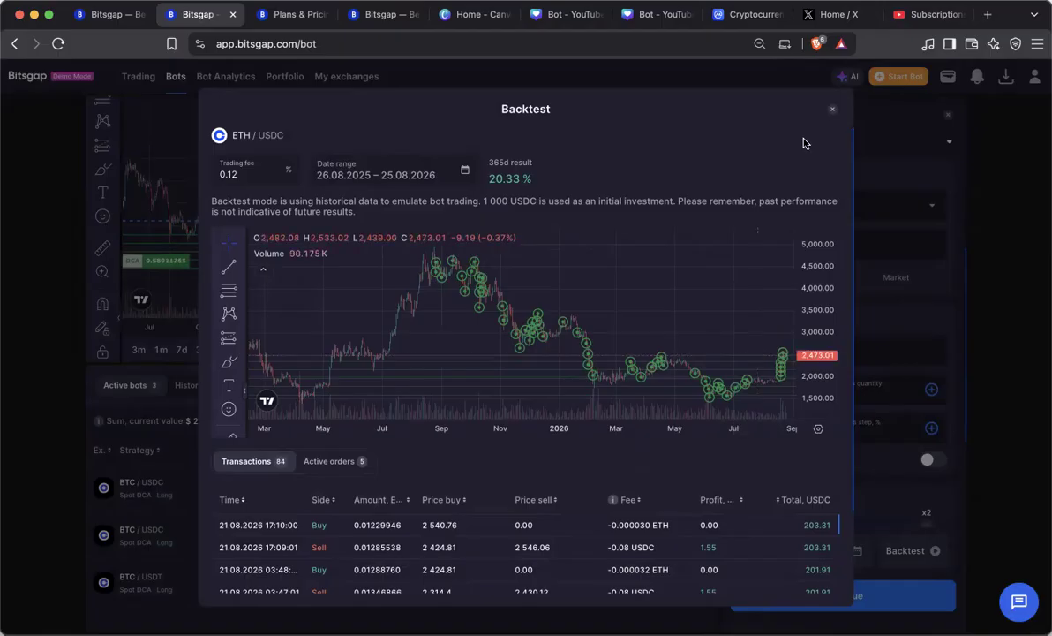
pyautogui.moveTo(749, 248); pyautogui.dragTo(689, 252)
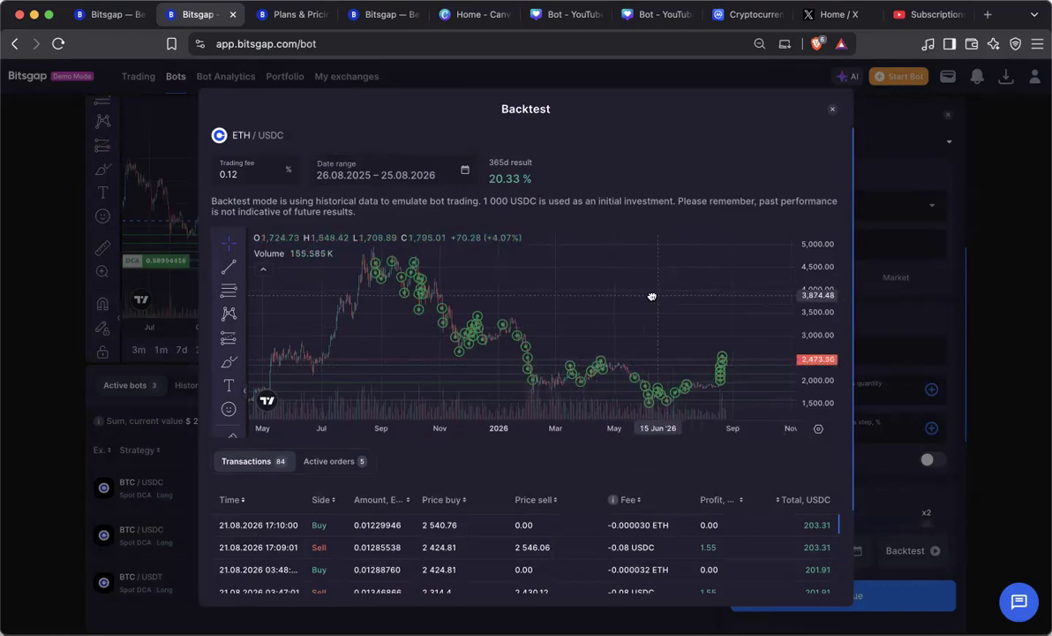
pyautogui.moveTo(651, 296); pyautogui.dragTo(614, 296)
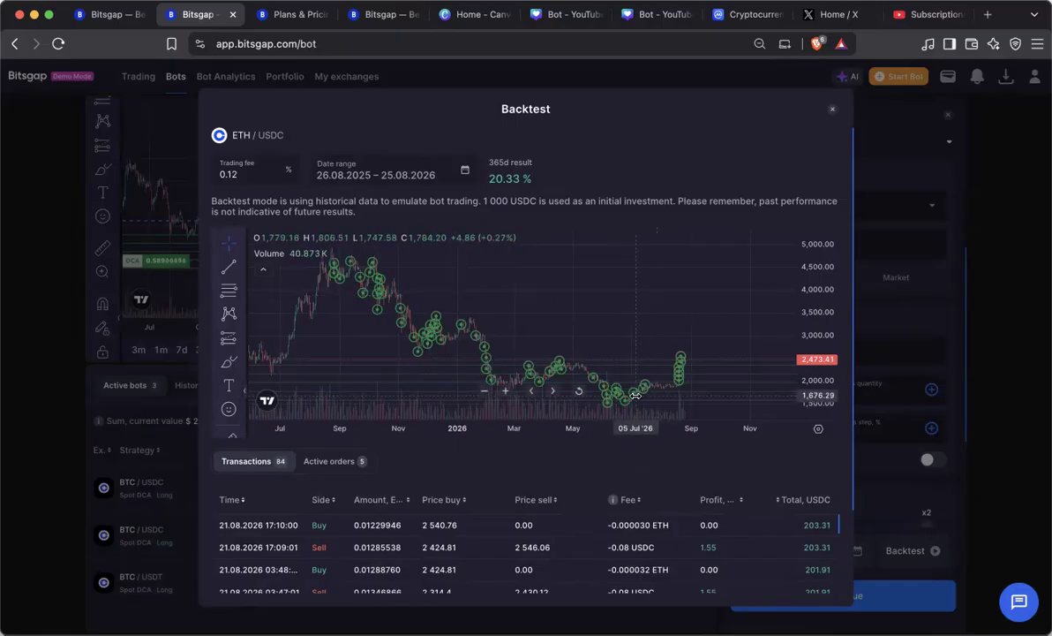
pyautogui.click(829, 110)
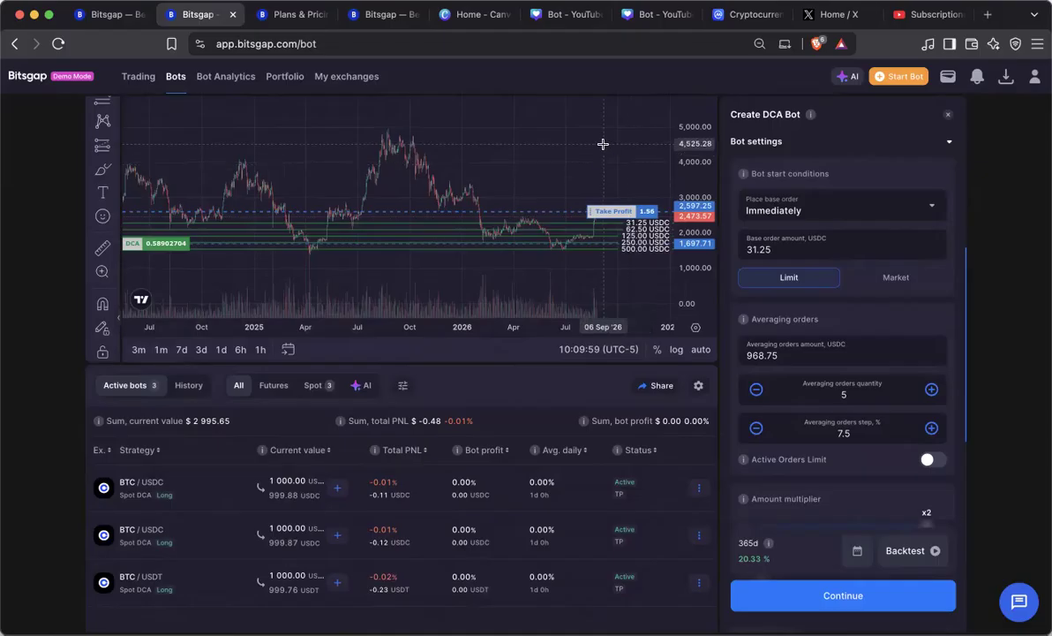
# Place a price range measurement over the mid-2025 price action on the main chart, from about 2,785 down to about 2,127.
pyautogui.moveTo(568, 330); pyautogui.dragTo(593, 330)
pyautogui.moveTo(688, 194); pyautogui.dragTo(689, 155)
pyautogui.moveTo(594, 188); pyautogui.dragTo(592, 134)
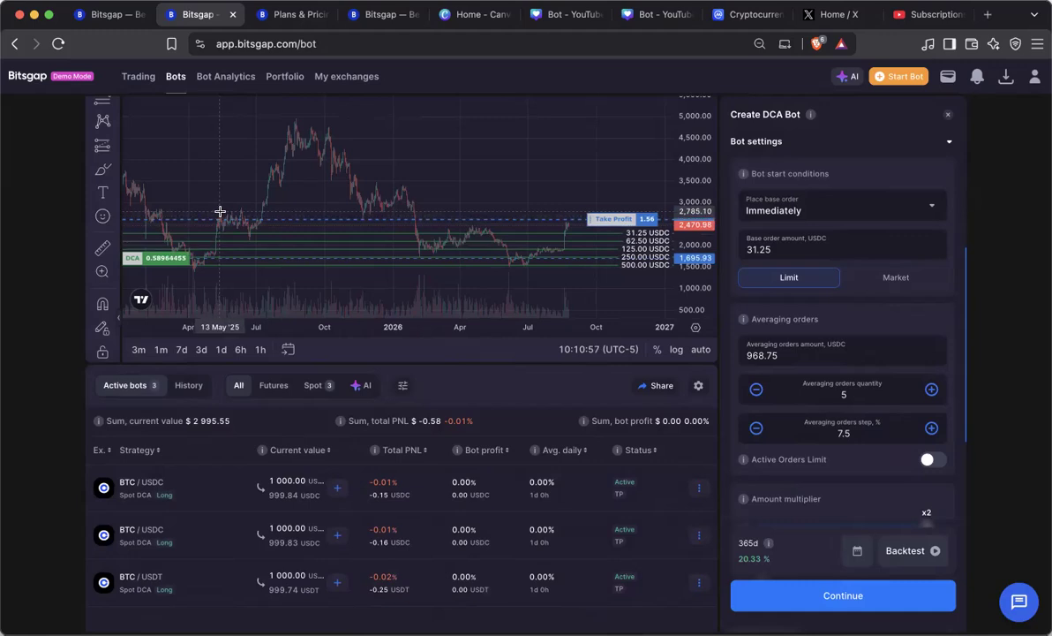
pyautogui.click(117, 148)
pyautogui.click(176, 297)
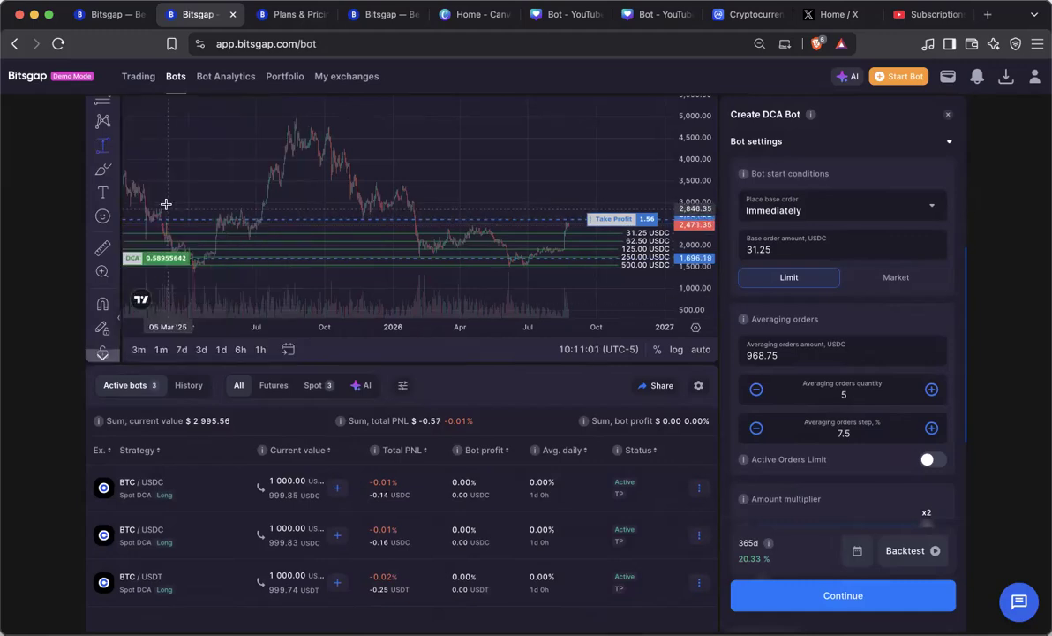
pyautogui.click(236, 205)
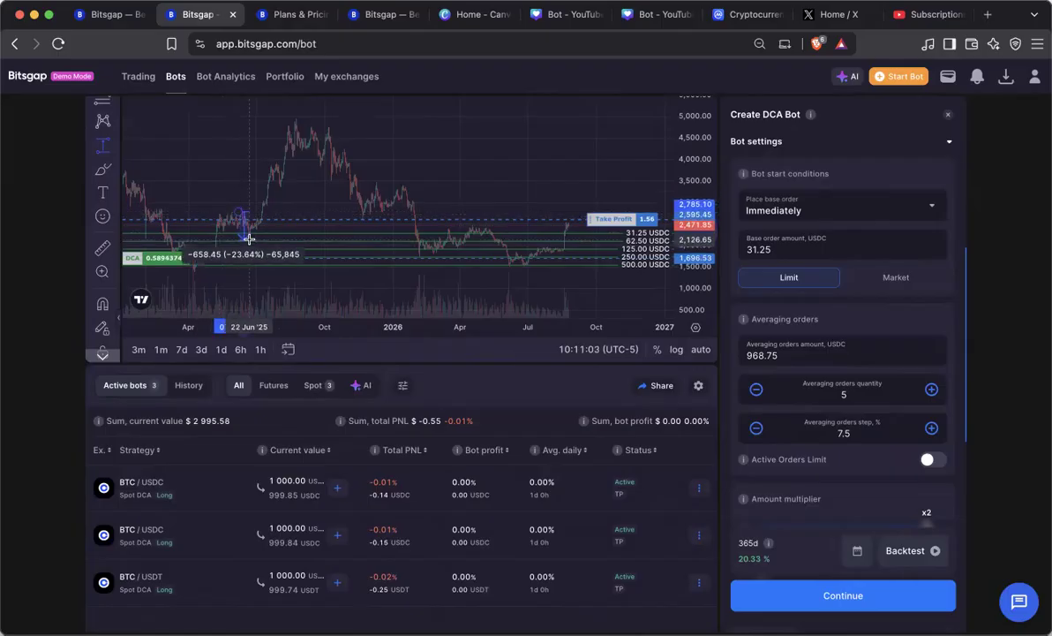
pyautogui.click(248, 244)
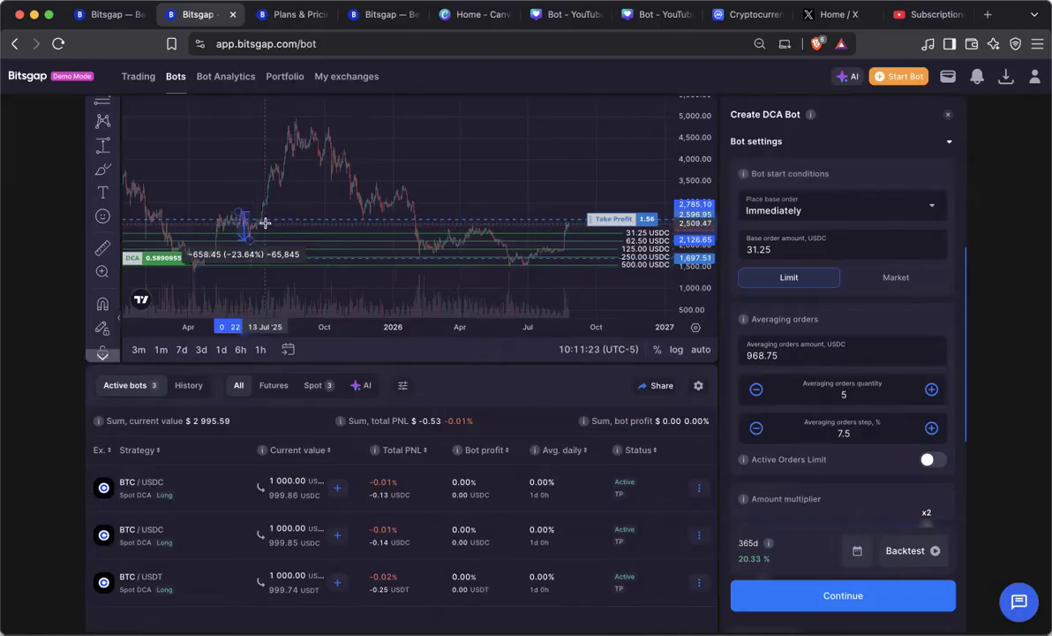
# Reposition the price range beside the July–August 2025 rally, starting at about 3,811, and delete it.
pyautogui.moveTo(243, 228)
pyautogui.mouseDown()
pyautogui.moveTo(275, 179)
pyautogui.moveTo(285, 184)
pyautogui.moveTo(274, 169)
pyautogui.mouseUp()
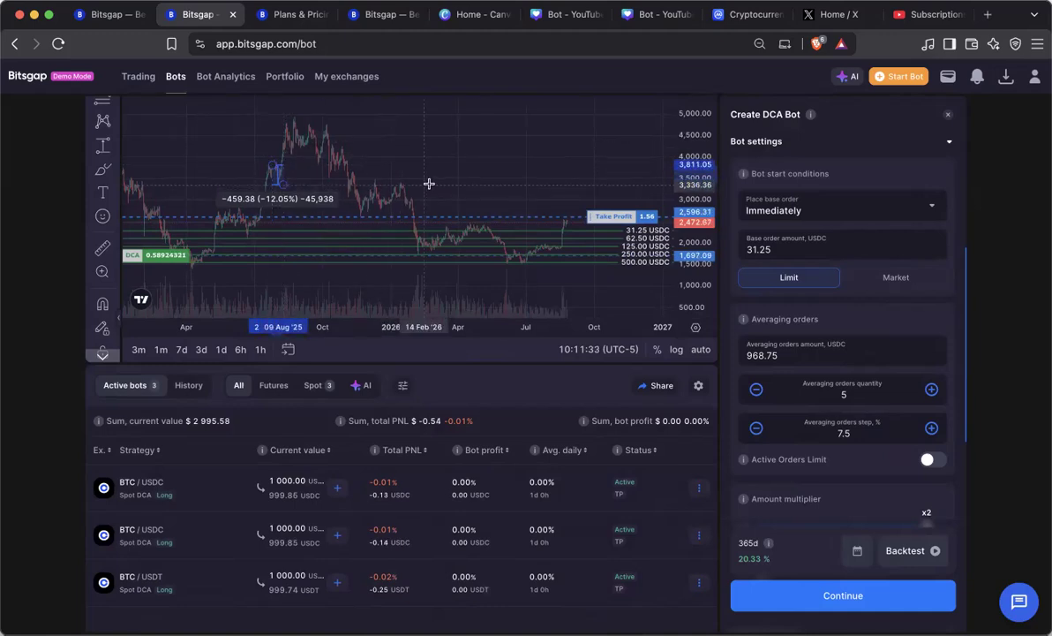
pyautogui.moveTo(301, 176); pyautogui.dragTo(347, 204)
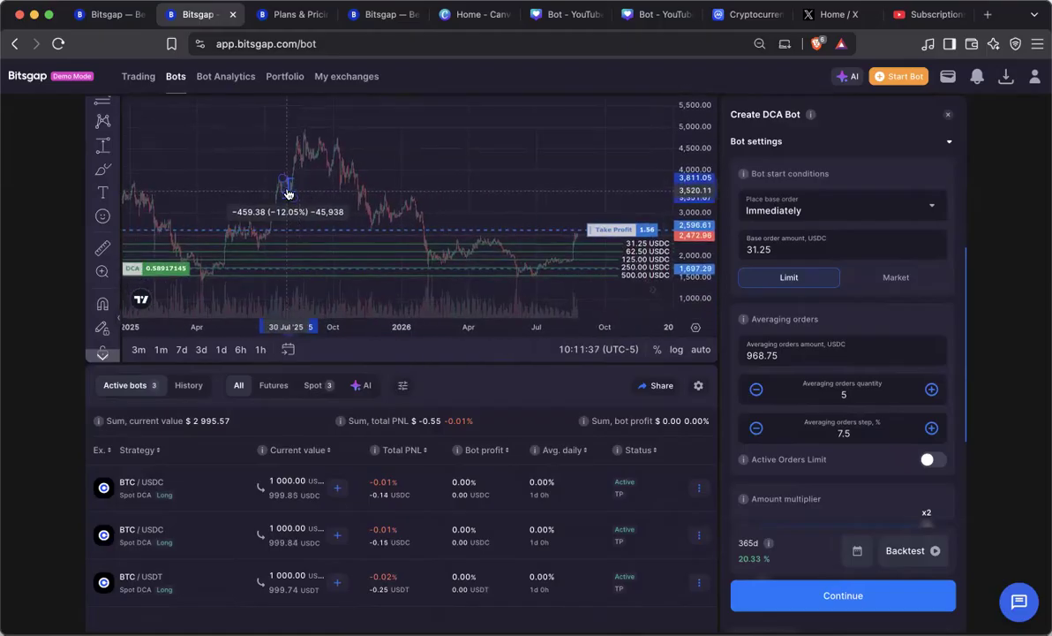
pyautogui.press('Delete')
# Measure the price range from about 2,486 in August 2026 down to the 500 USDC averaging order level.
pyautogui.click(103, 148)
pyautogui.click(567, 236)
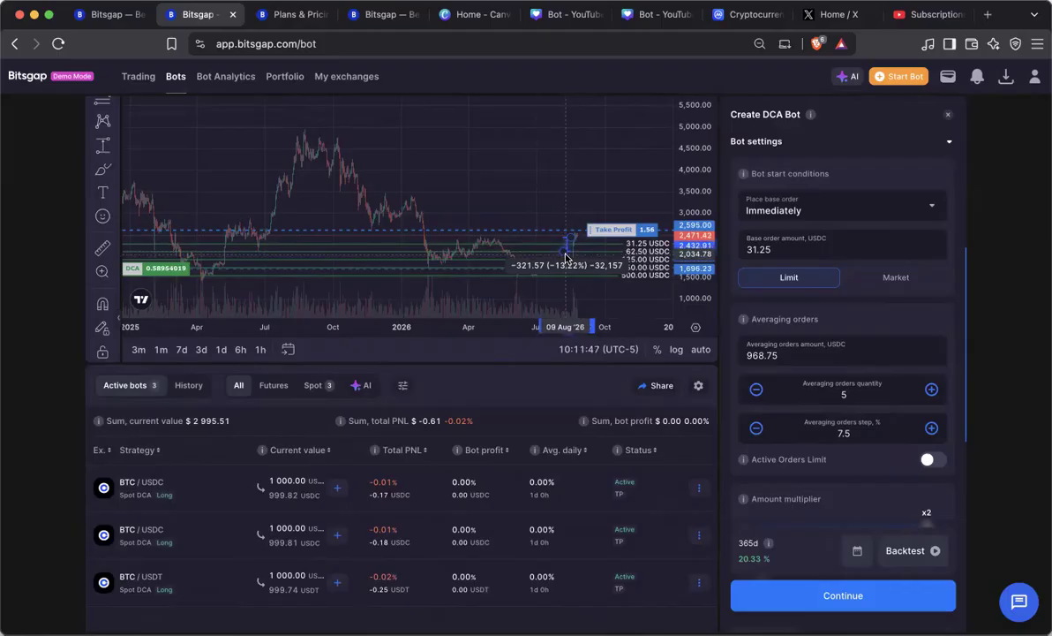
pyautogui.moveTo(532, 259); pyautogui.dragTo(509, 243)
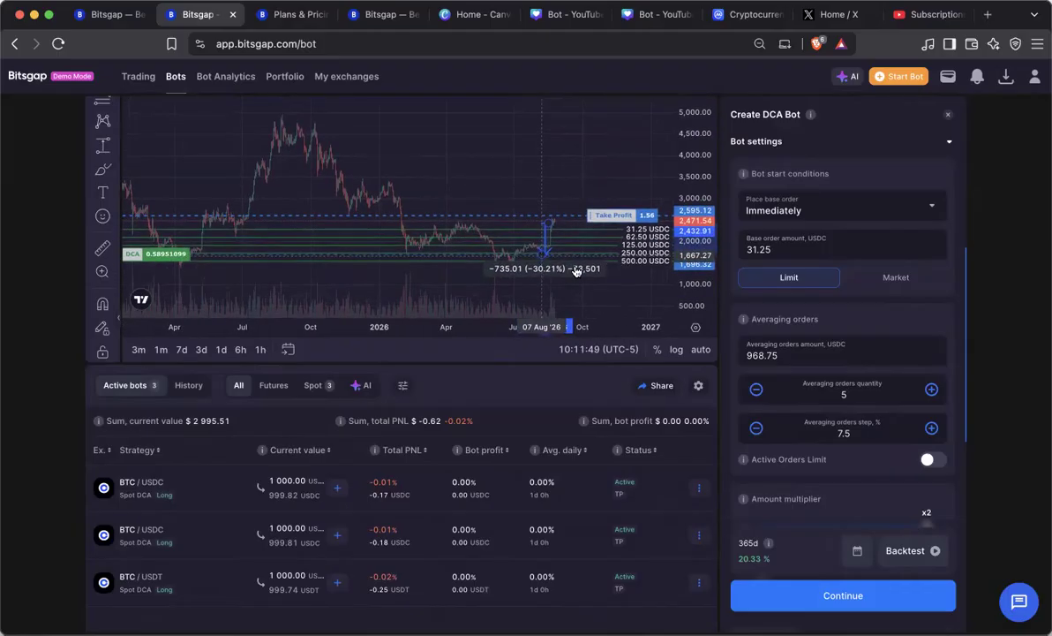
pyautogui.moveTo(688, 293); pyautogui.dragTo(530, 186)
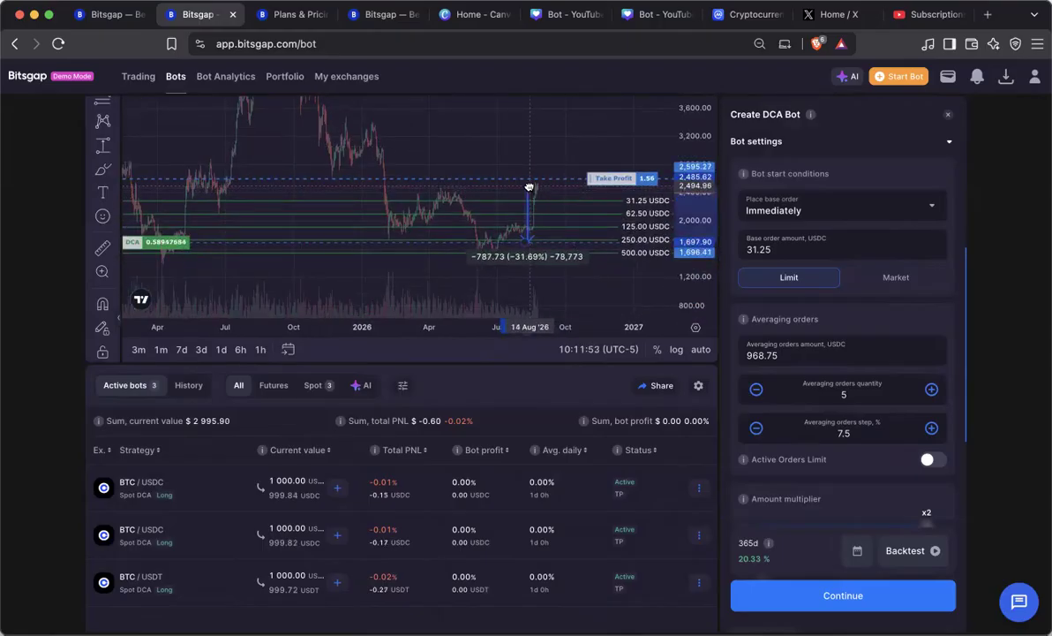
pyautogui.moveTo(528, 247); pyautogui.dragTo(523, 251)
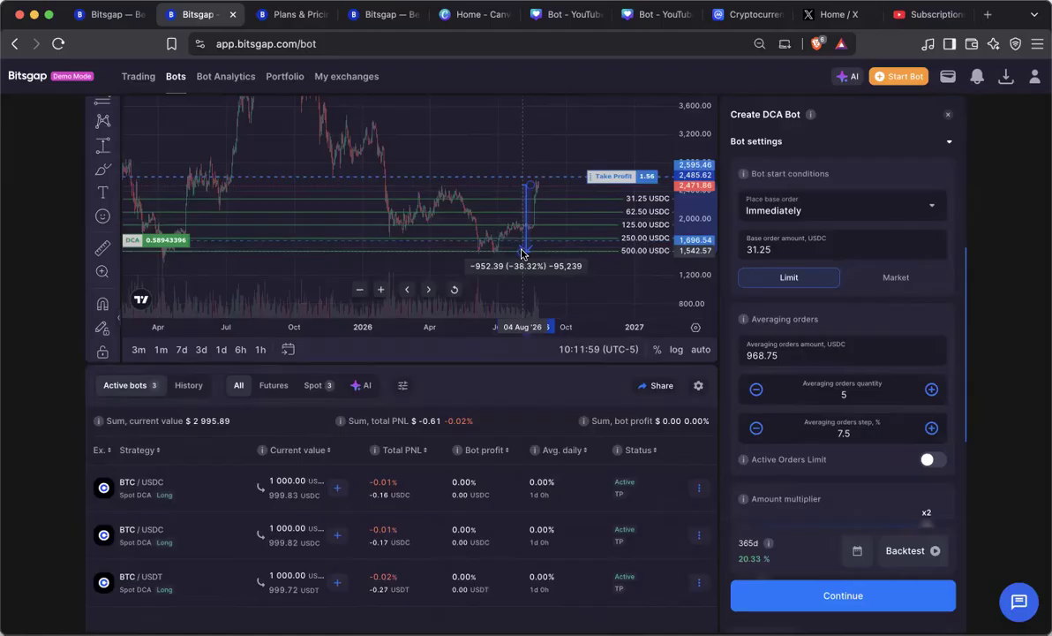
pyautogui.moveTo(521, 250); pyautogui.dragTo(524, 249)
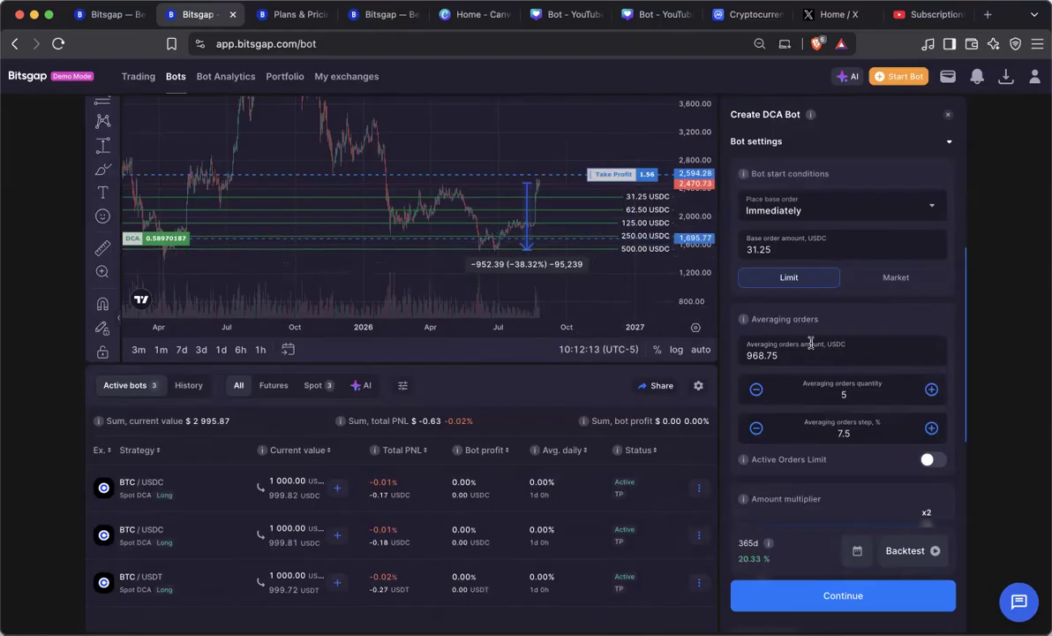
# Review the base order, averaging orders and multiplier settings along with the take profit and stop loss options of the DCA bot.
pyautogui.scroll(2, 819, 314)
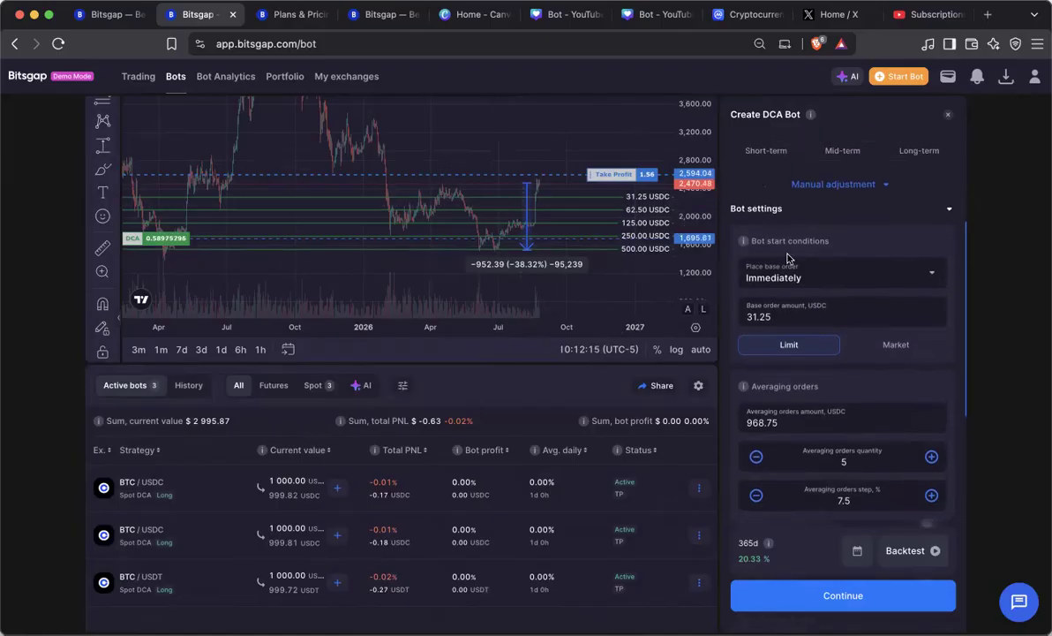
pyautogui.scroll(-1, 852, 285)
pyautogui.scroll(-4, 852, 284)
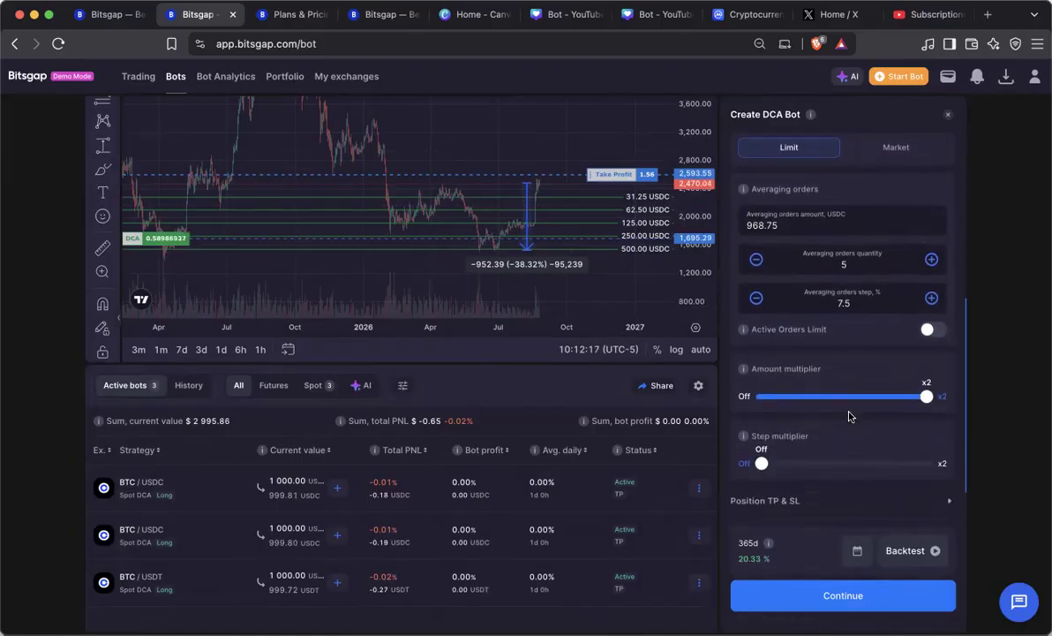
pyautogui.scroll(-2, 852, 433)
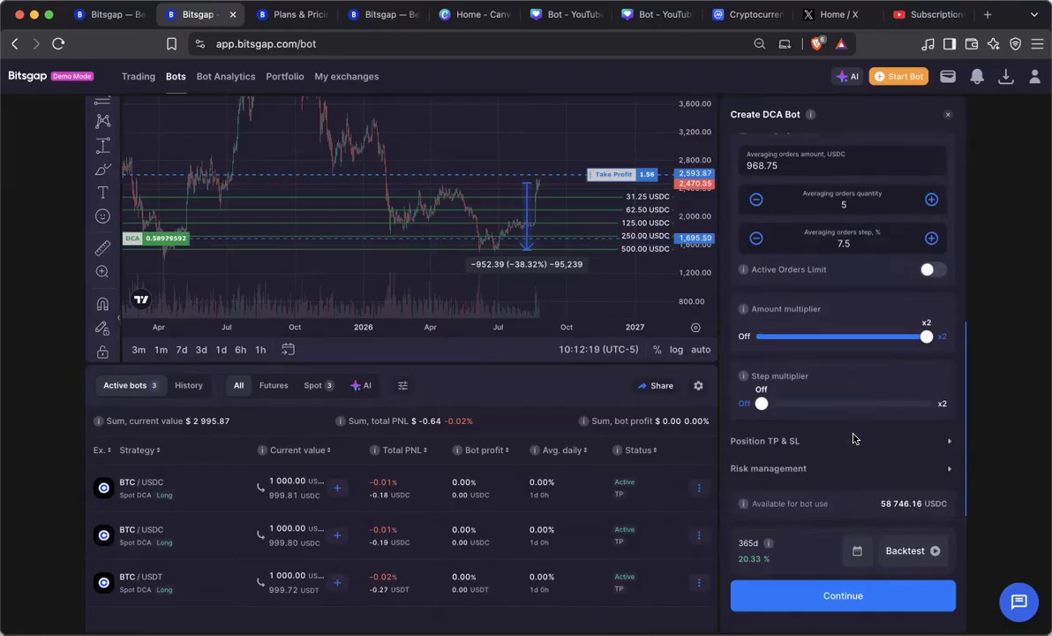
pyautogui.click(826, 437)
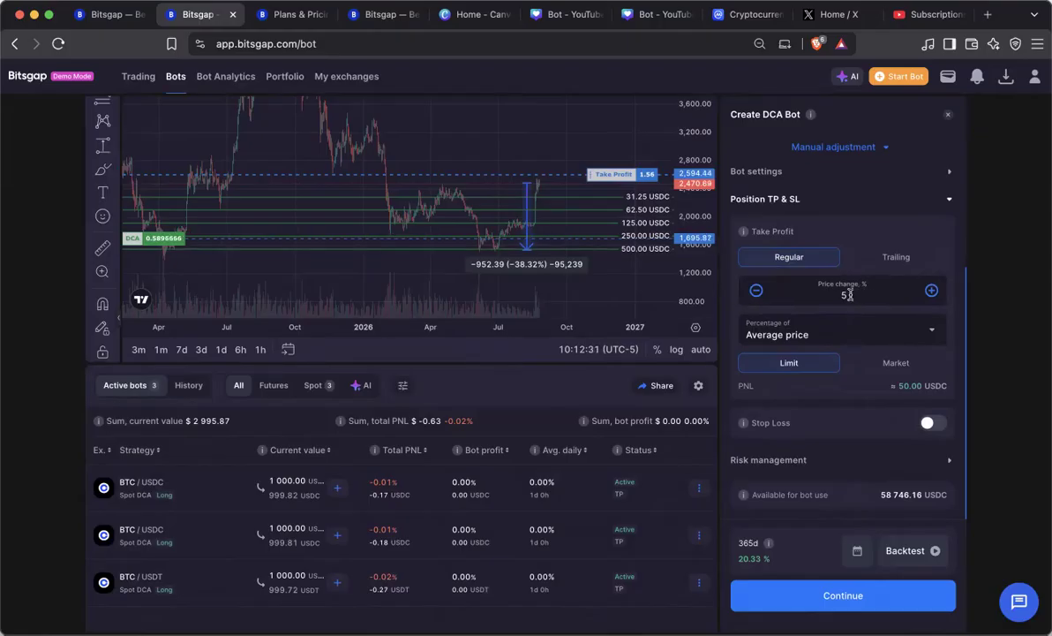
pyautogui.click(851, 295)
pyautogui.click(787, 171)
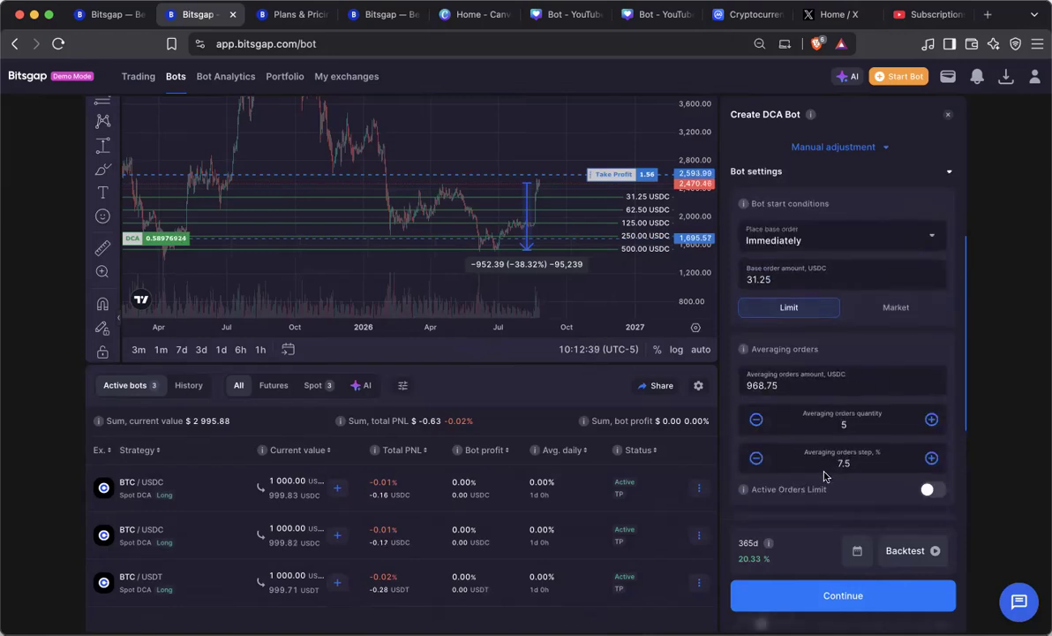
pyautogui.scroll(-5, 851, 451)
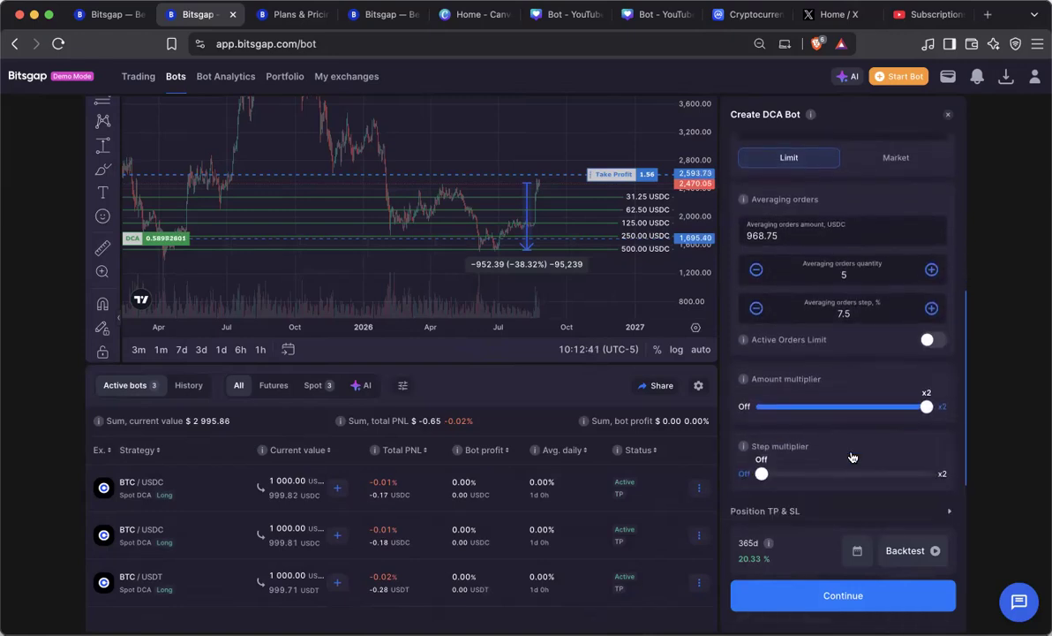
# Try a take profit price change of 6% and set it back to 5%.
pyautogui.click(826, 431)
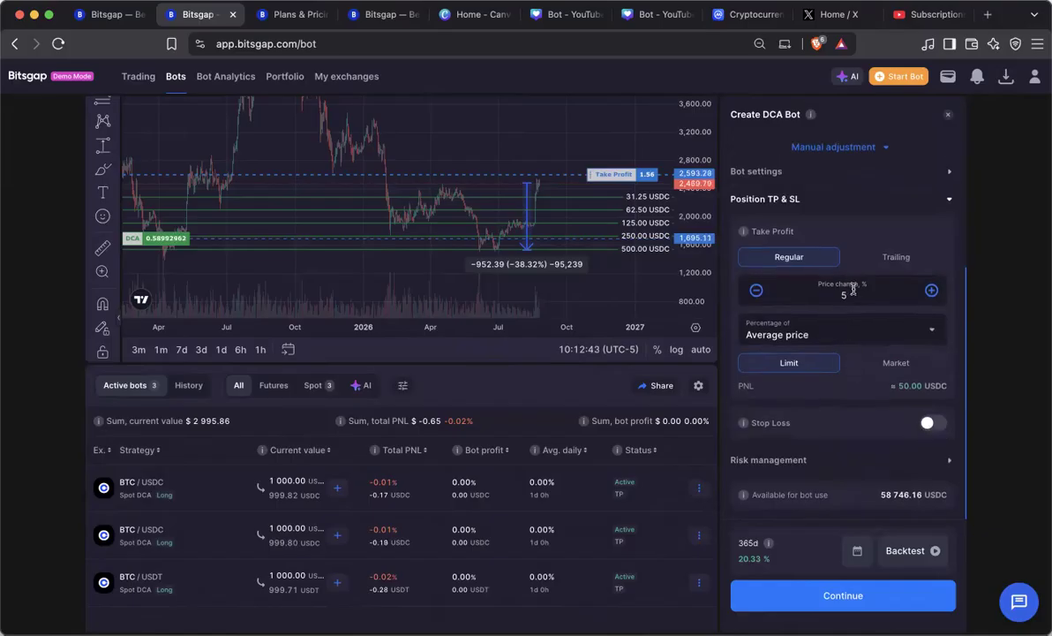
pyautogui.doubleClick(846, 295)
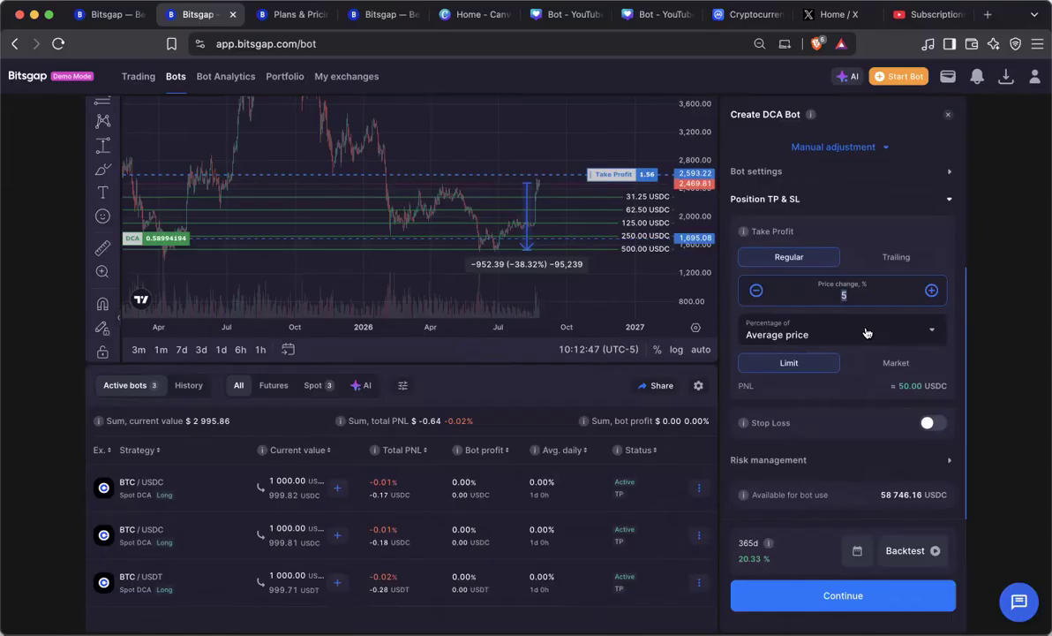
pyautogui.write('6')
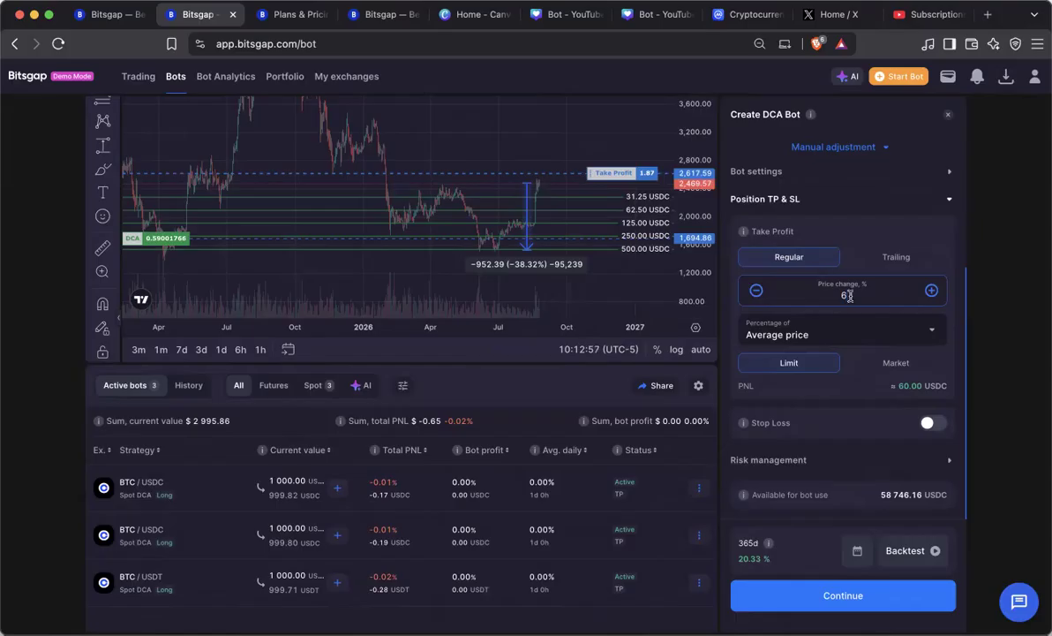
pyautogui.write('5')
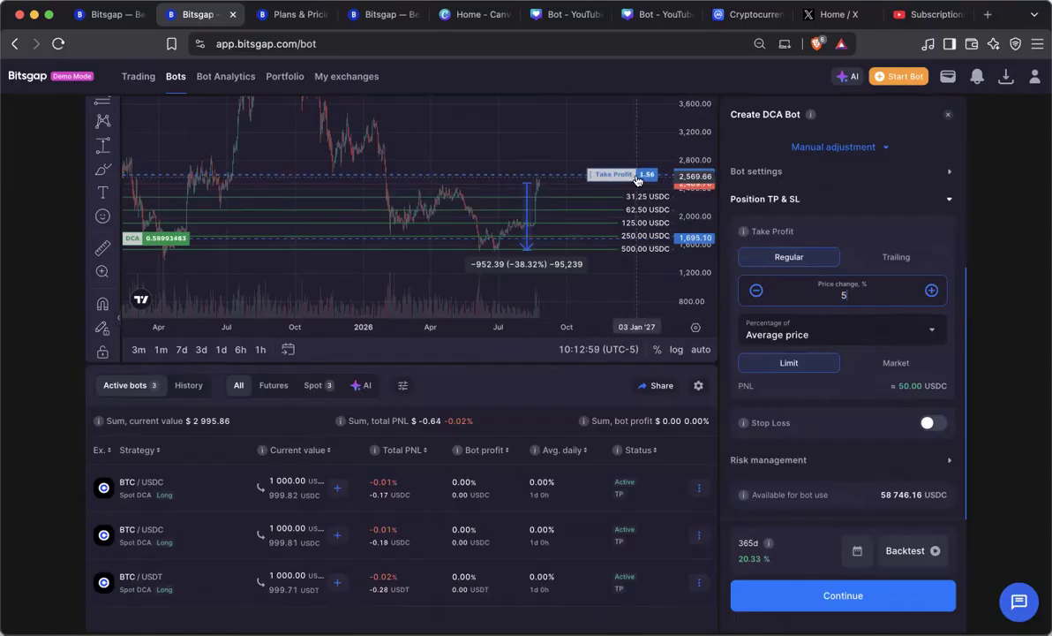
# Set the take profit price change to 6% and run the 365-day backtest.
pyautogui.moveTo(856, 296); pyautogui.dragTo(794, 290)
pyautogui.write('6')
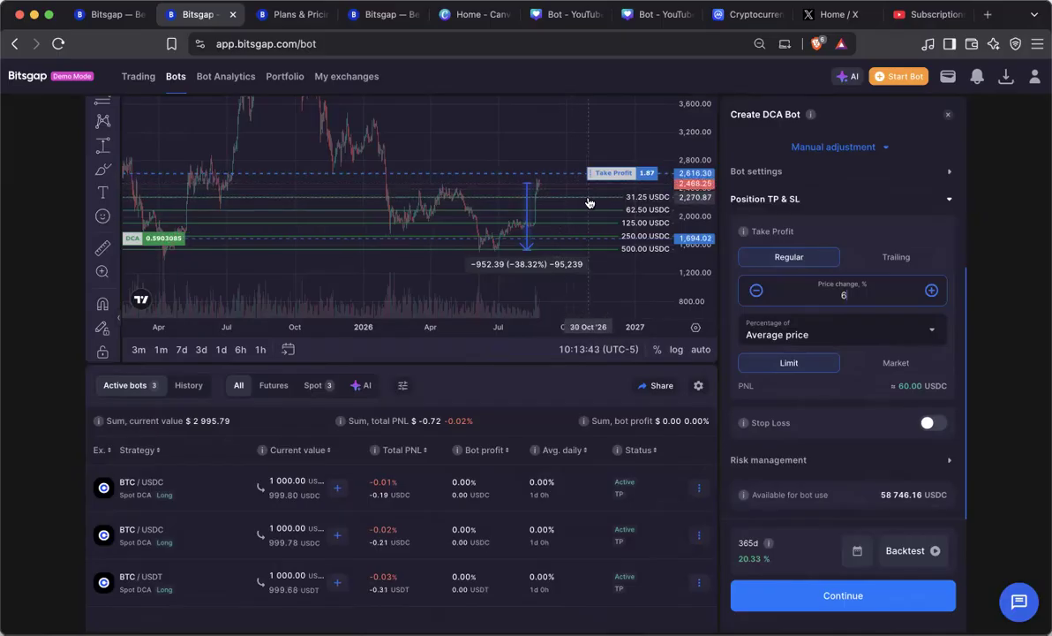
pyautogui.moveTo(609, 150); pyautogui.dragTo(579, 156)
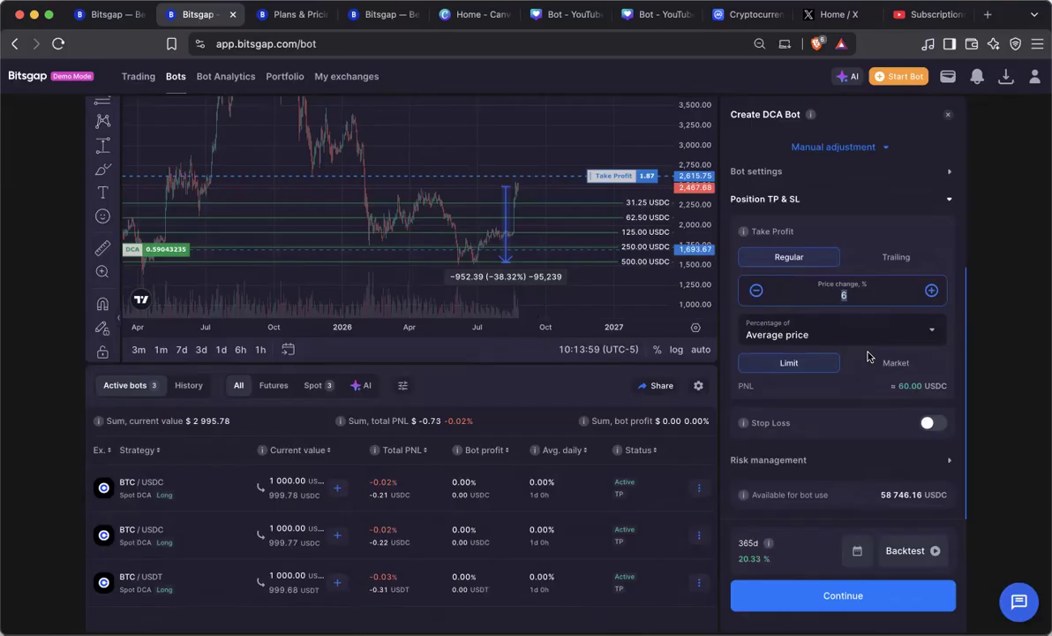
pyautogui.click(909, 555)
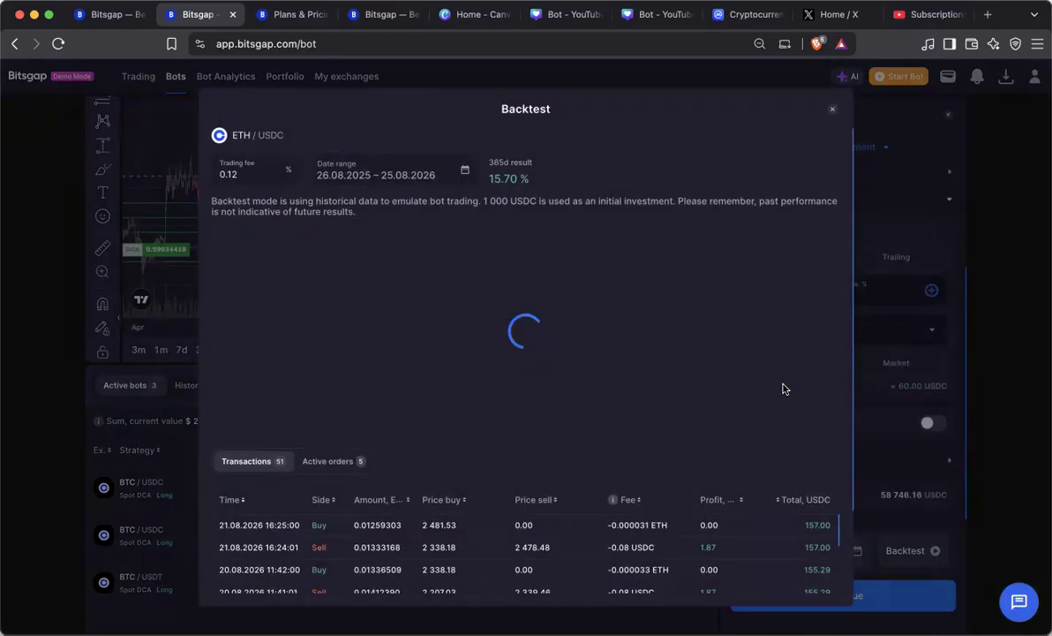
# Review the trade markers of the 6% take profit backtest across the whole year and close the results.
pyautogui.moveTo(413, 429); pyautogui.dragTo(647, 443)
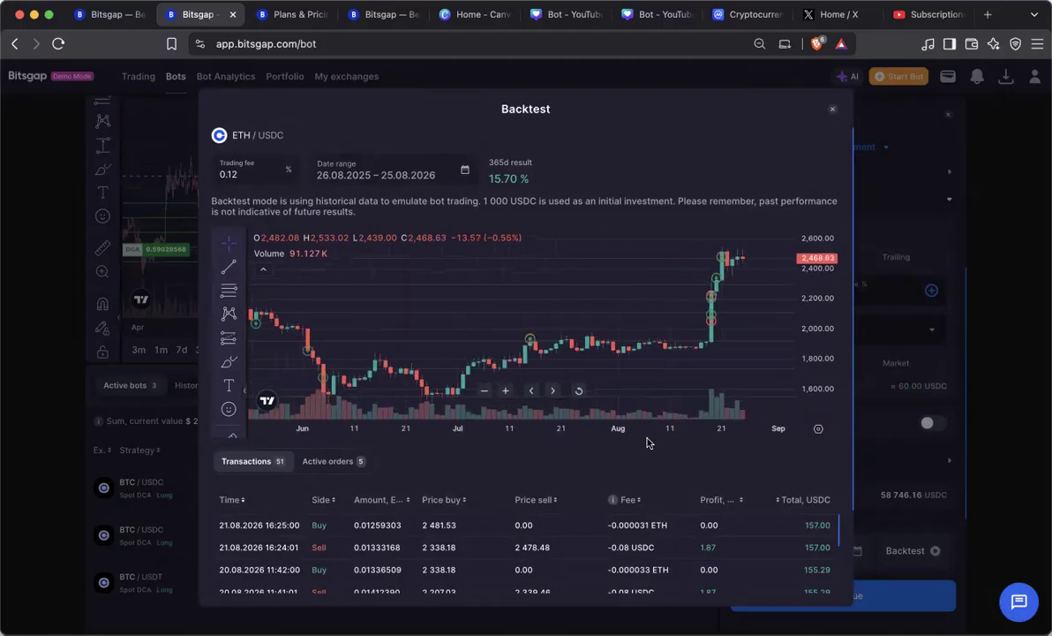
pyautogui.moveTo(474, 436); pyautogui.dragTo(582, 431)
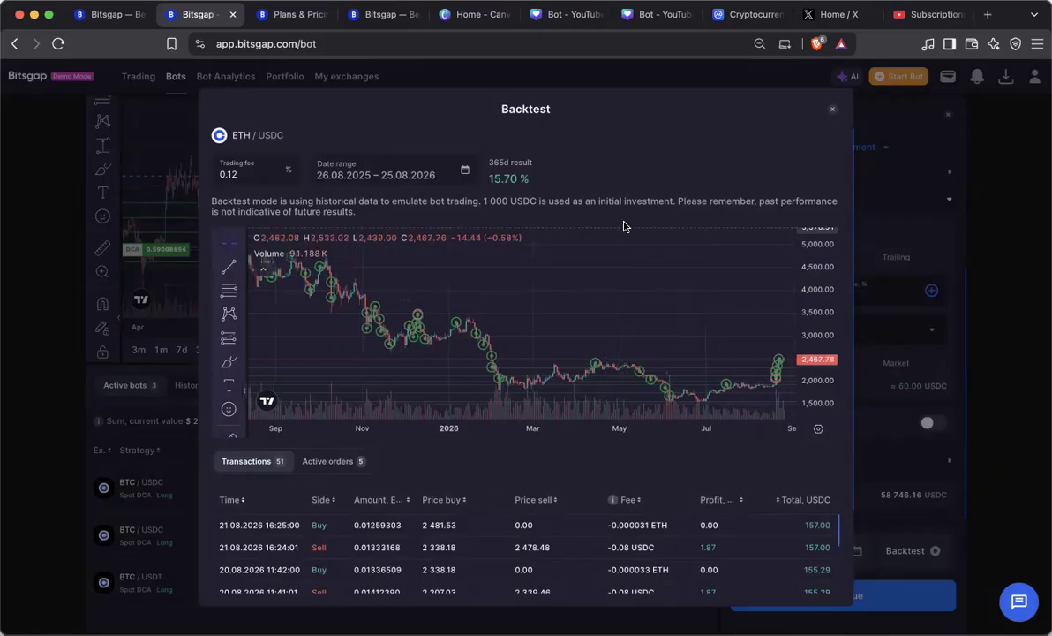
pyautogui.moveTo(825, 287); pyautogui.dragTo(823, 348)
pyautogui.moveTo(715, 280); pyautogui.dragTo(719, 256)
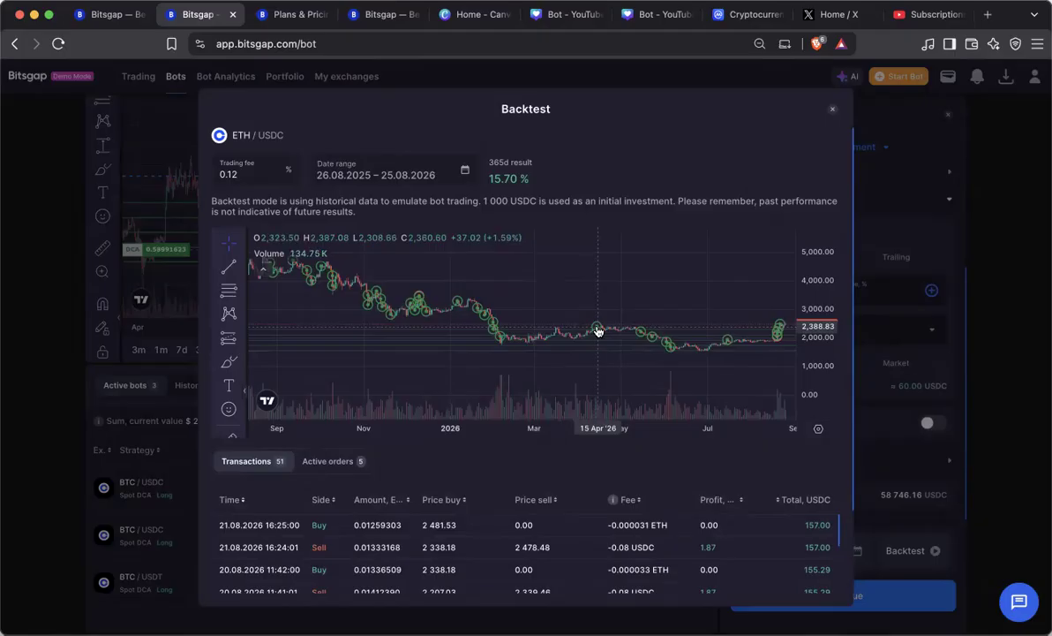
pyautogui.click(833, 111)
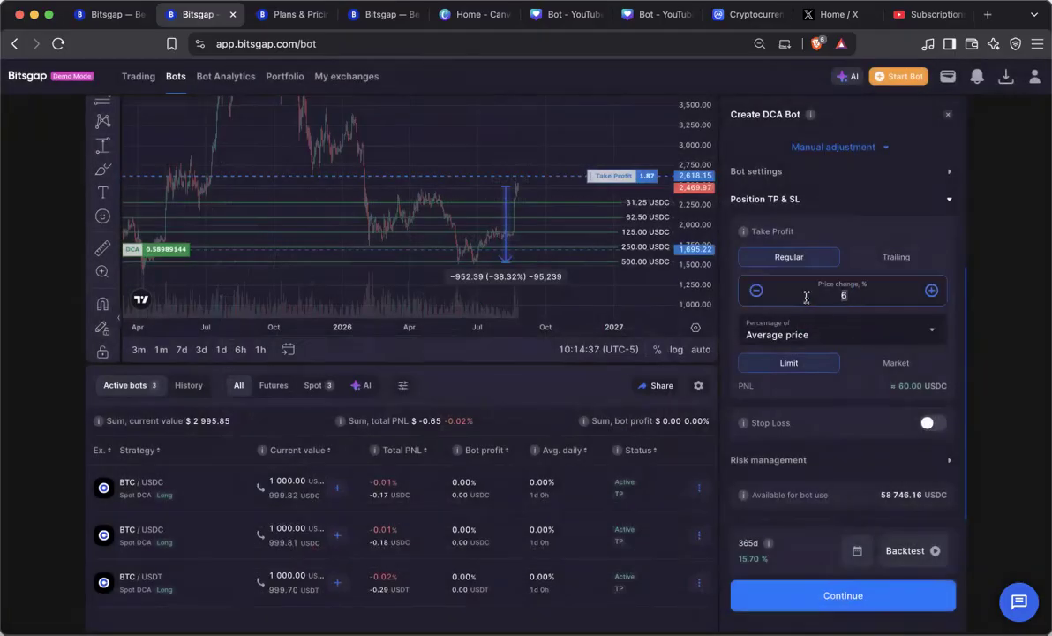
# Rerun the 365-day backtest with a 5.5% take profit price change and review its trade markers across the year.
pyautogui.write('5.5')
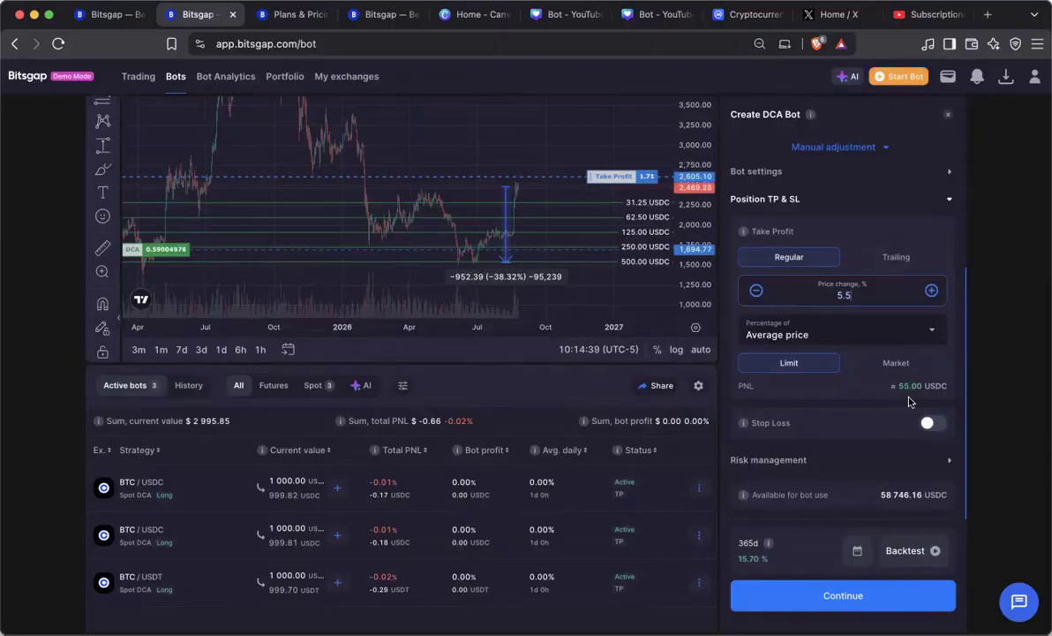
pyautogui.click(906, 553)
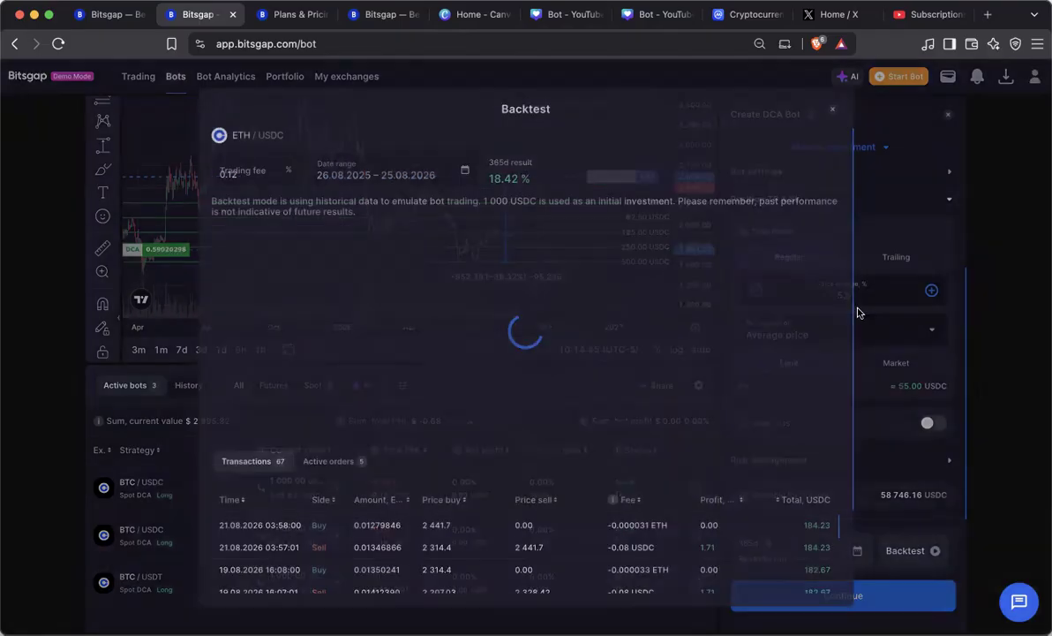
pyautogui.scroll(-5, 534, 428)
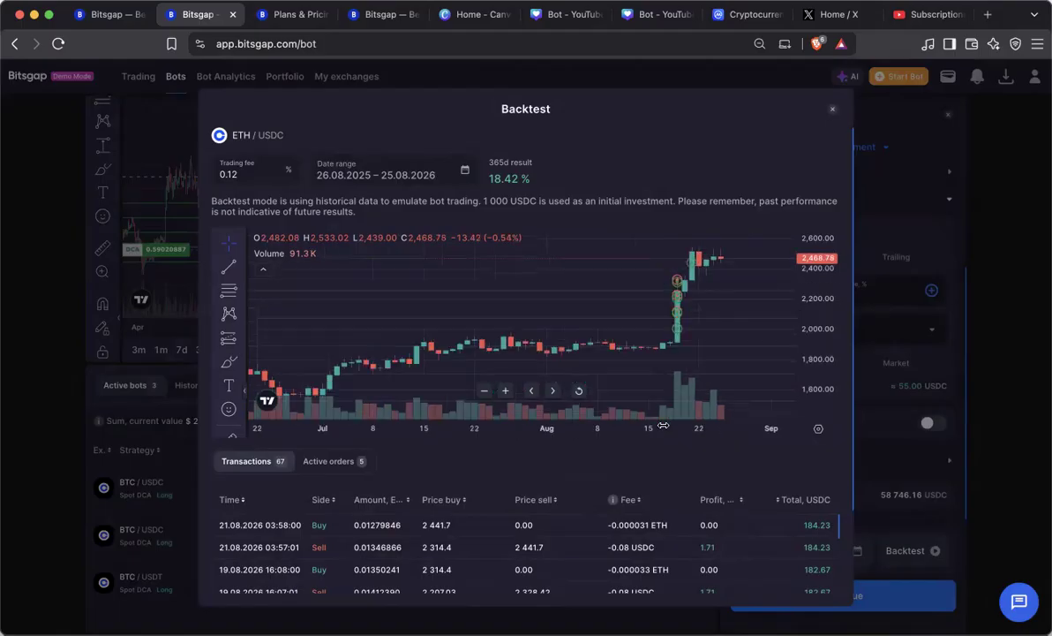
pyautogui.scroll(-3, 688, 427)
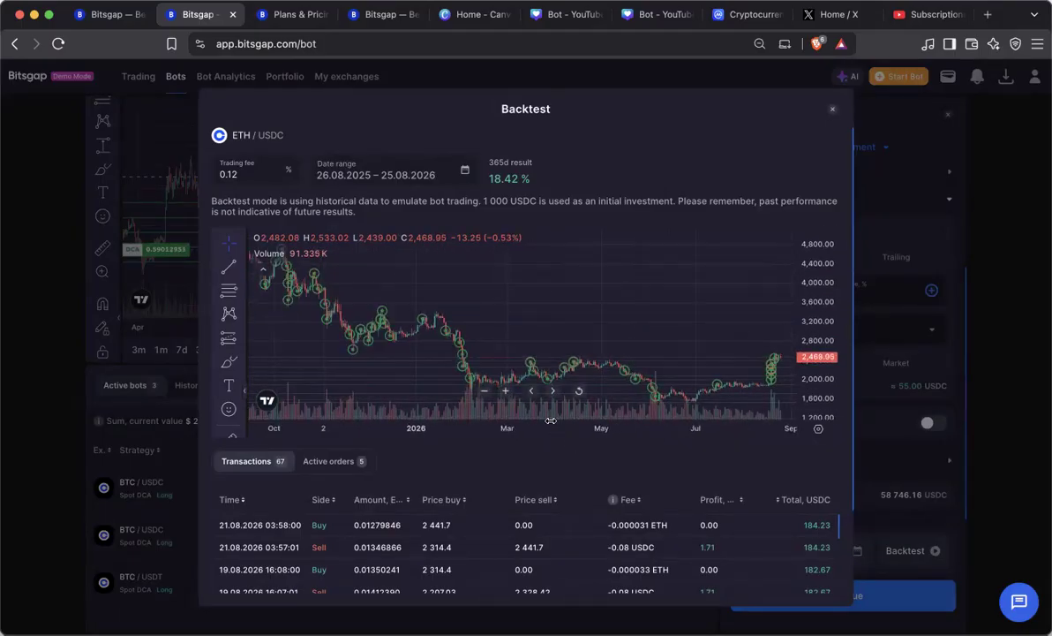
pyautogui.moveTo(537, 428); pyautogui.dragTo(633, 431)
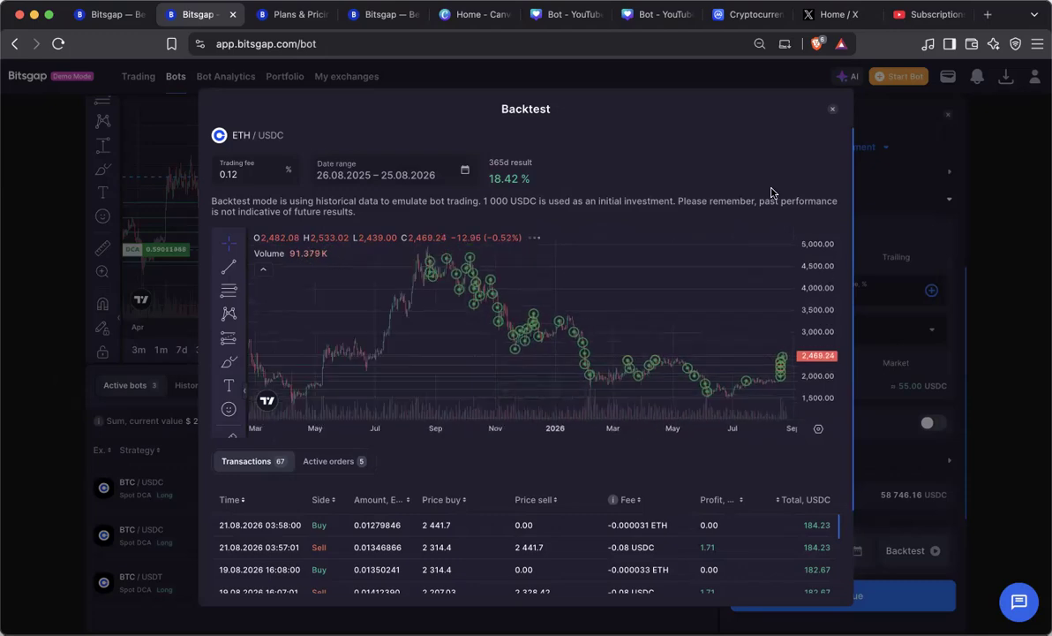
pyautogui.scroll(5, 563, 427)
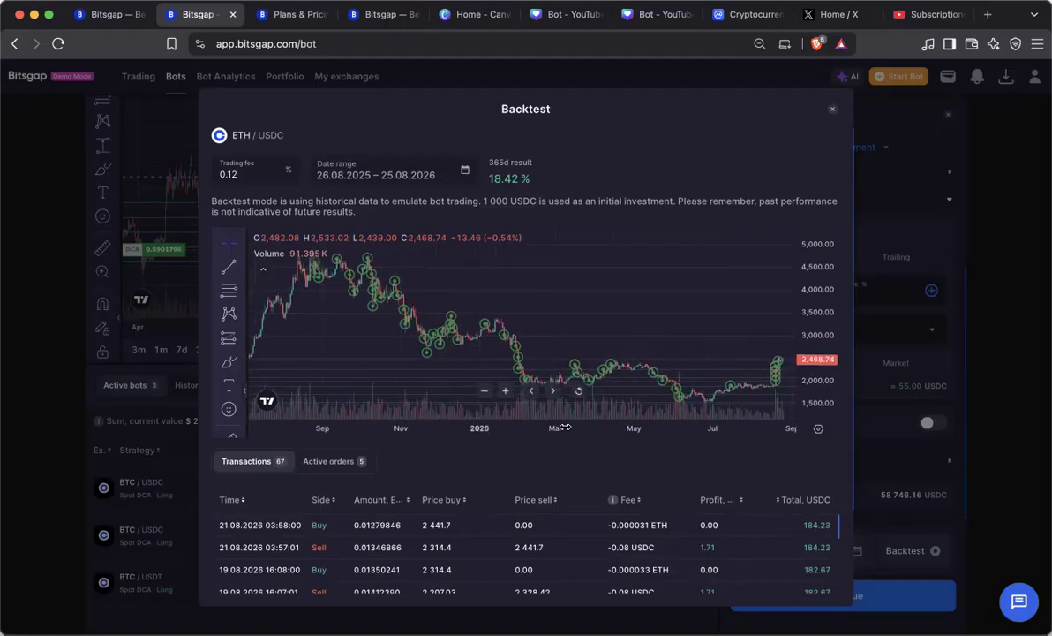
pyautogui.click(833, 109)
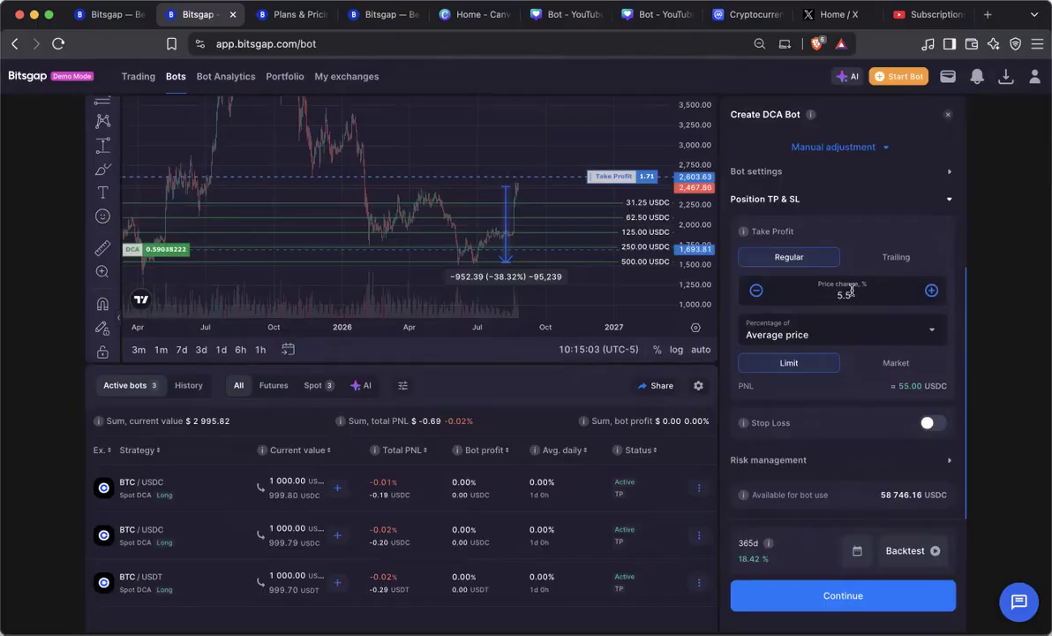
# Set the take profit price change to 5%, rerun the 365-day backtest and close its results.
pyautogui.click(854, 298)
pyautogui.press('BackSpace')
pyautogui.press('BackSpace')
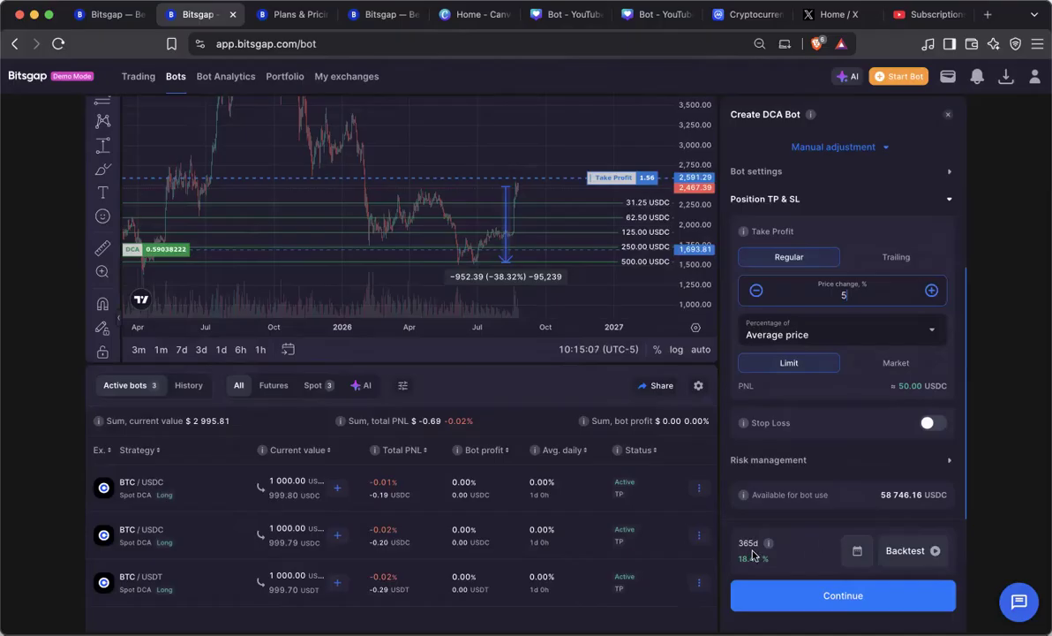
pyautogui.click(896, 551)
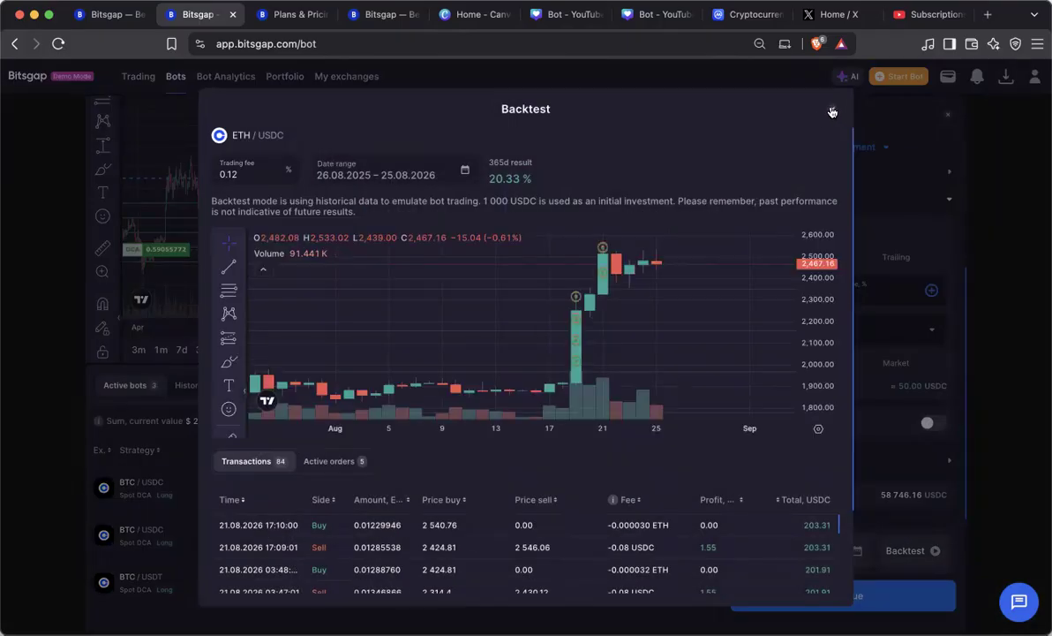
pyautogui.click(832, 112)
# Set the take profit price change to 4.5% and rerun the 365-day backtest.
pyautogui.click(780, 171)
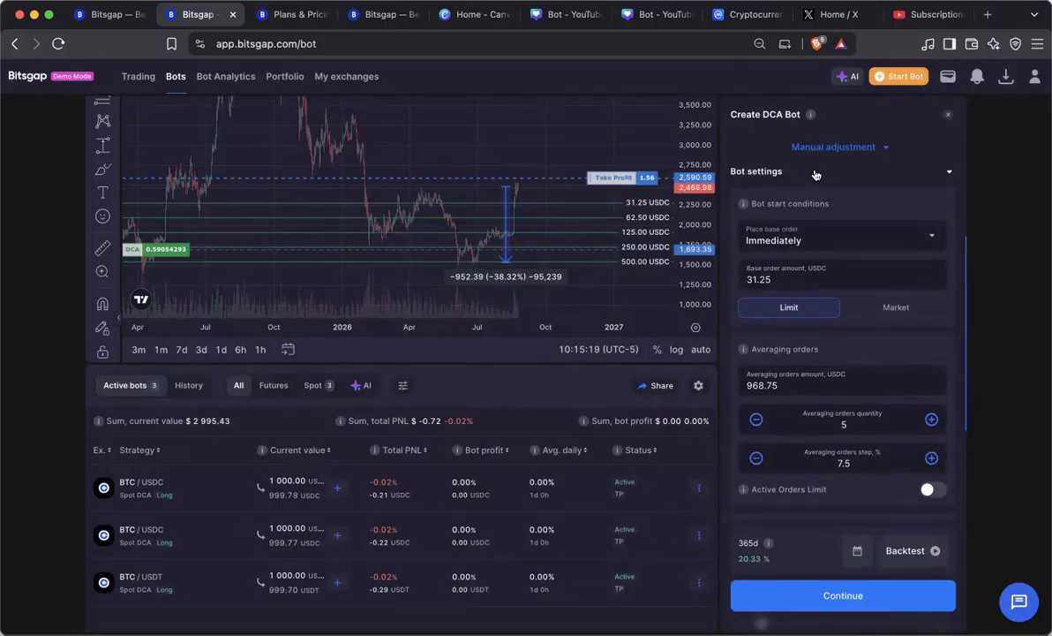
pyautogui.scroll(-5, 809, 448)
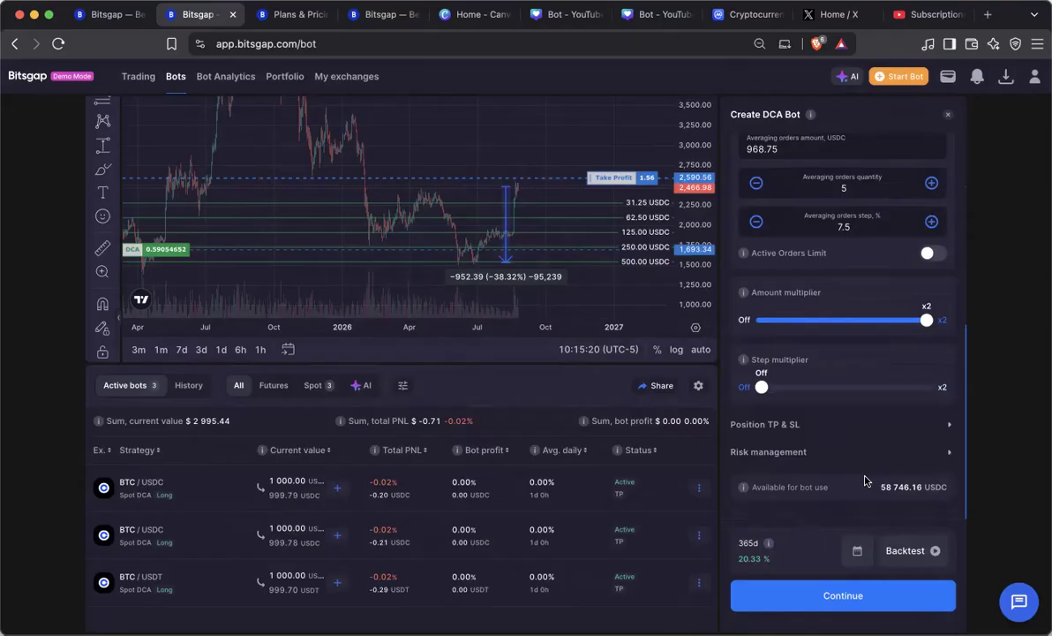
pyautogui.click(812, 434)
pyautogui.click(858, 294)
pyautogui.press('BackSpace')
pyautogui.write('4.5')
pyautogui.click(899, 550)
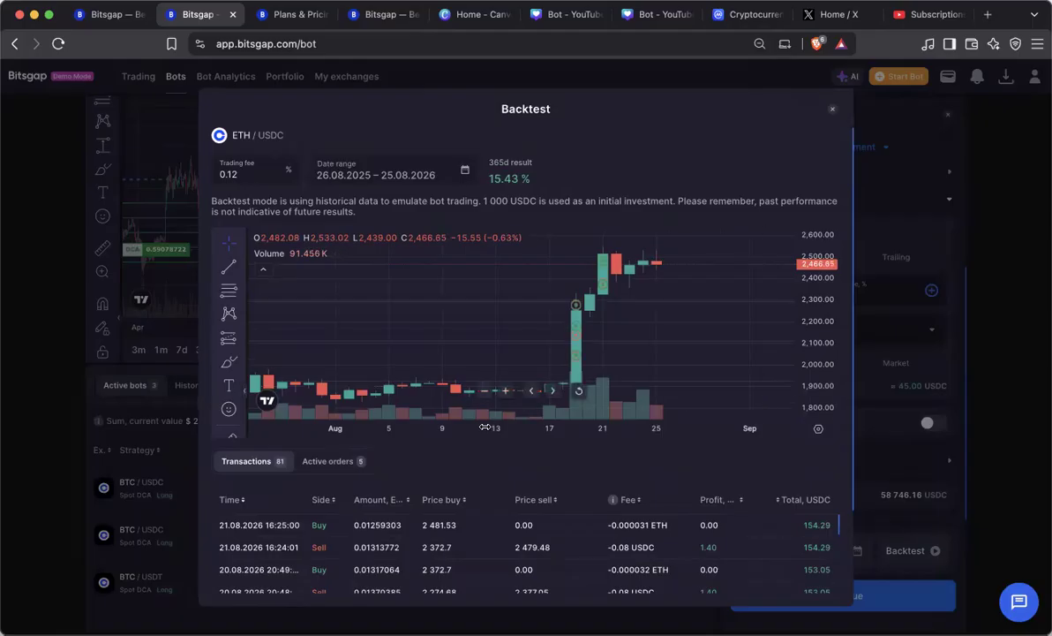
# Examine the trade markers of the 4.5% take profit backtest from October 2025 to August 2026 and close the results.
pyautogui.scroll(-3, 484, 415)
pyautogui.scroll(-5, 475, 403)
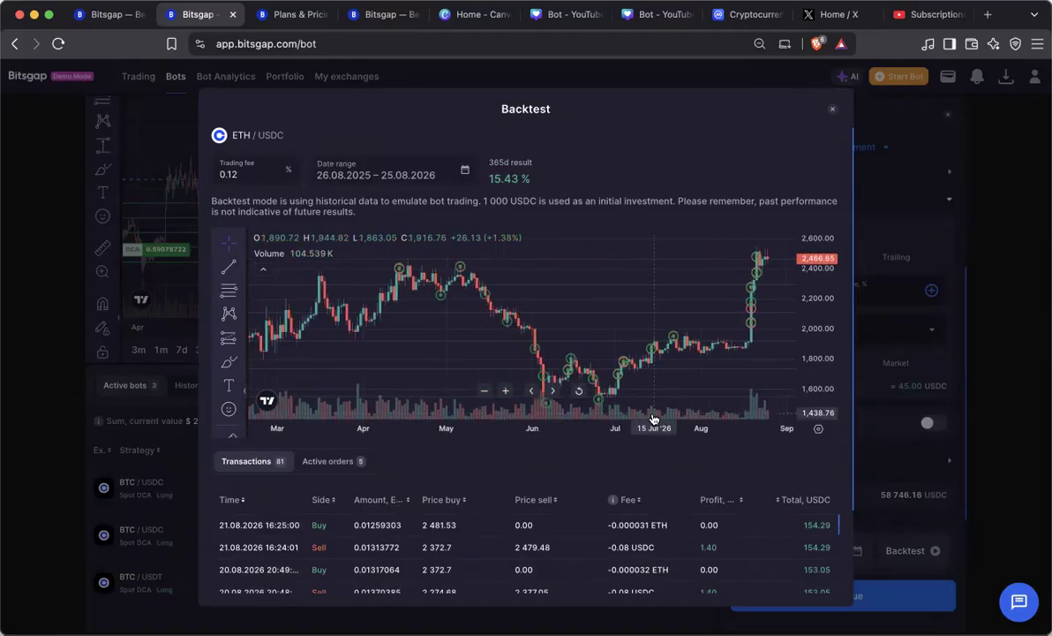
pyautogui.scroll(-5, 532, 428)
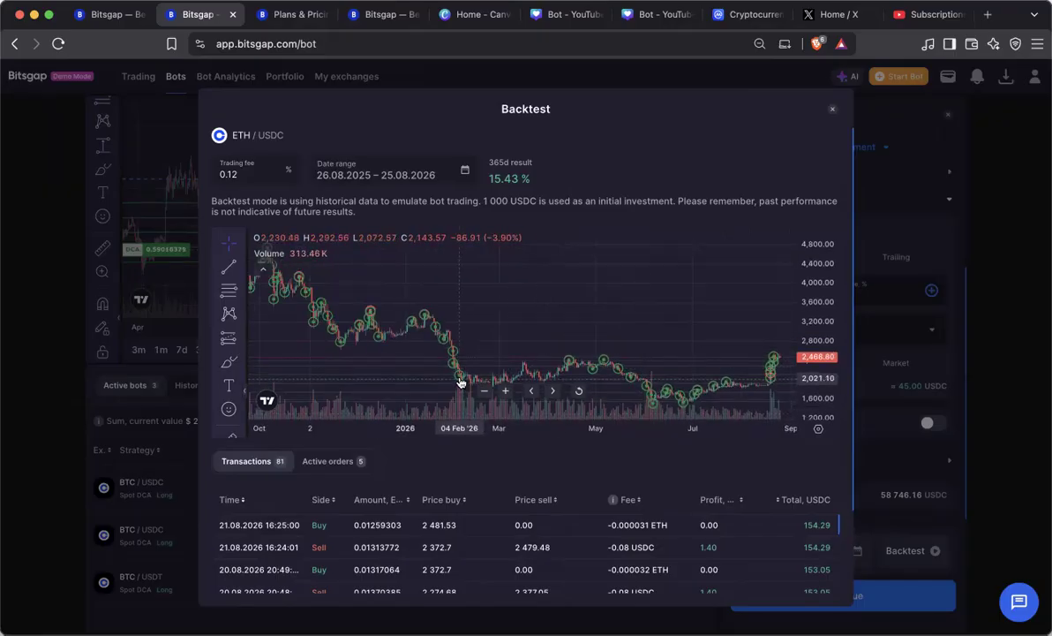
pyautogui.hscroll(-2, 493, 299)
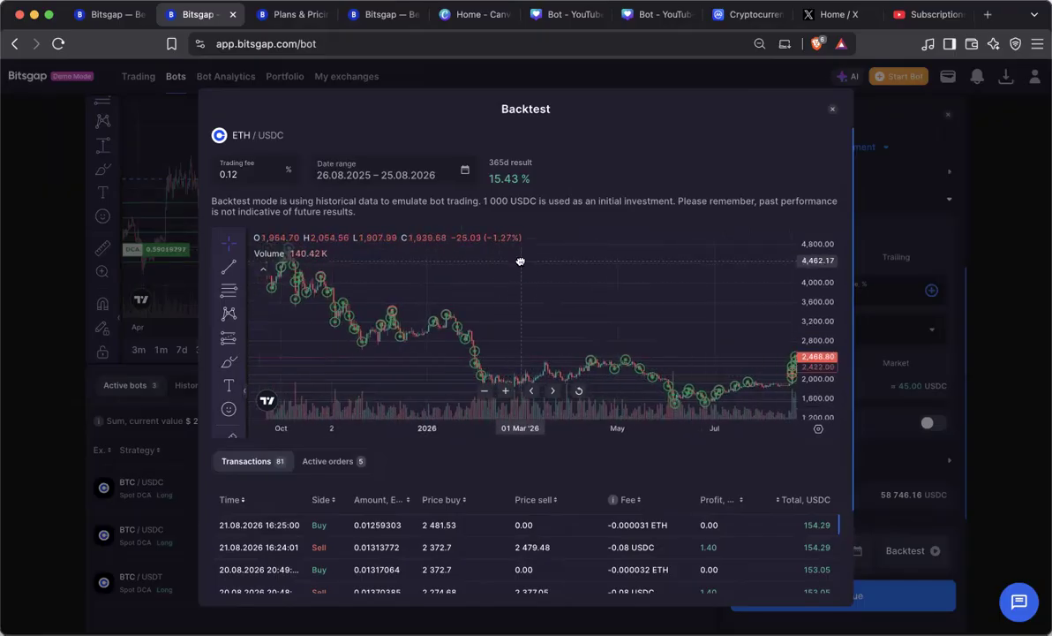
pyautogui.moveTo(815, 272); pyautogui.dragTo(814, 324)
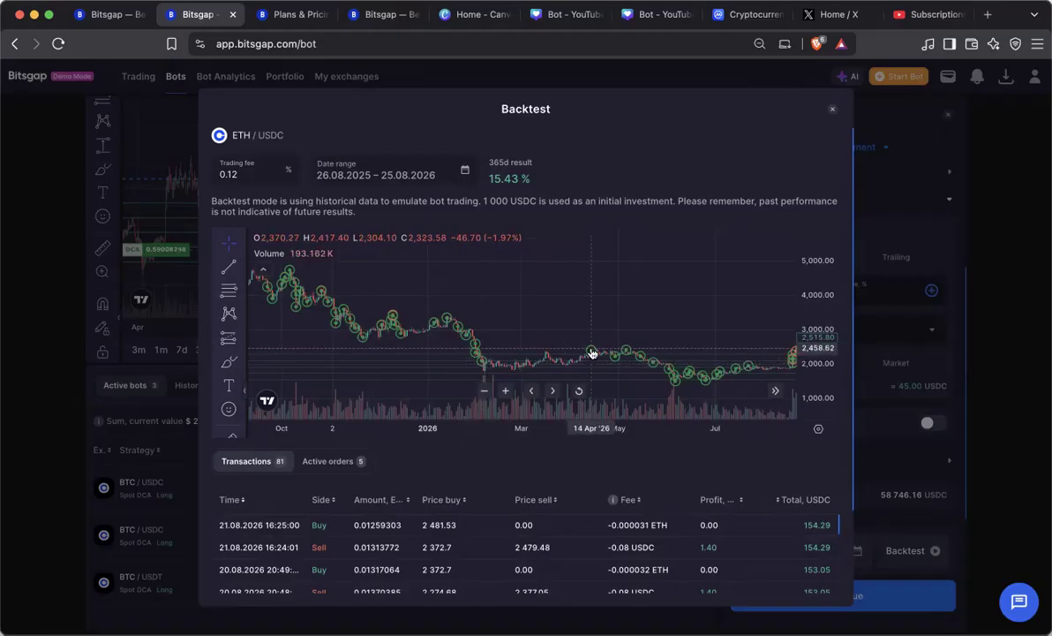
pyautogui.click(836, 109)
# Set the take profit price change to 5% and rerun the 365-day backtest.
pyautogui.click(772, 291)
pyautogui.write('5')
pyautogui.click(909, 550)
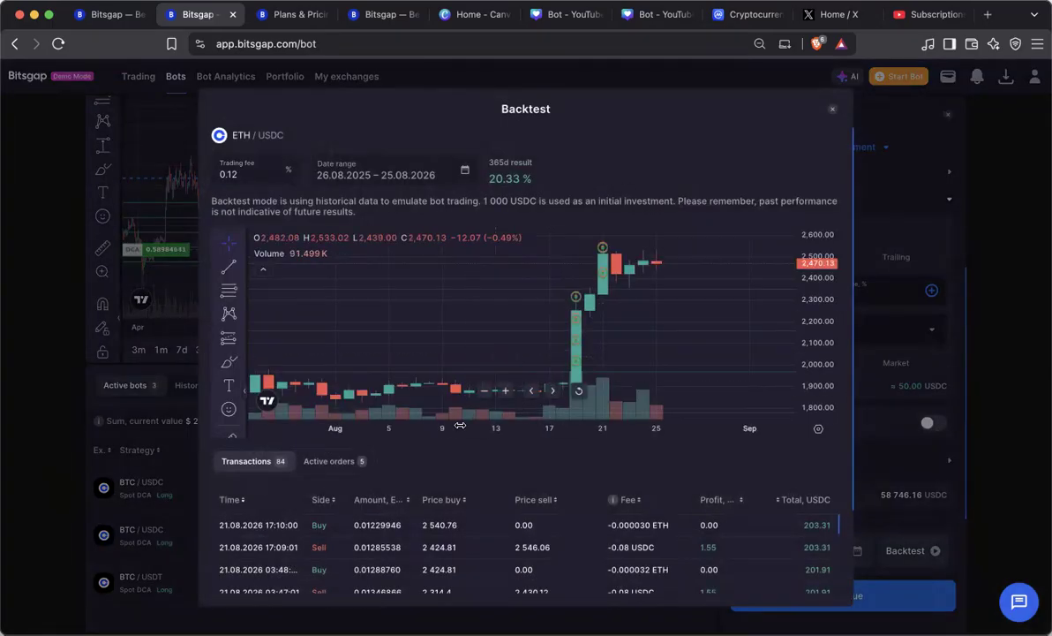
# Examine the trade markers of the 5% take profit backtest across the year and close the results.
pyautogui.moveTo(438, 430); pyautogui.dragTo(744, 403)
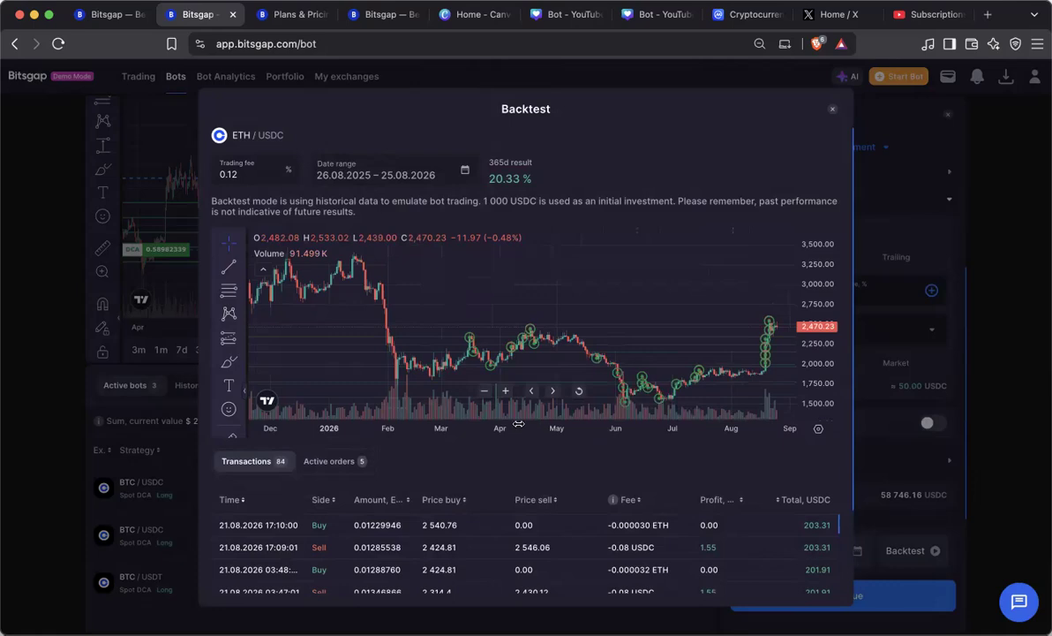
pyautogui.moveTo(498, 428); pyautogui.dragTo(549, 428)
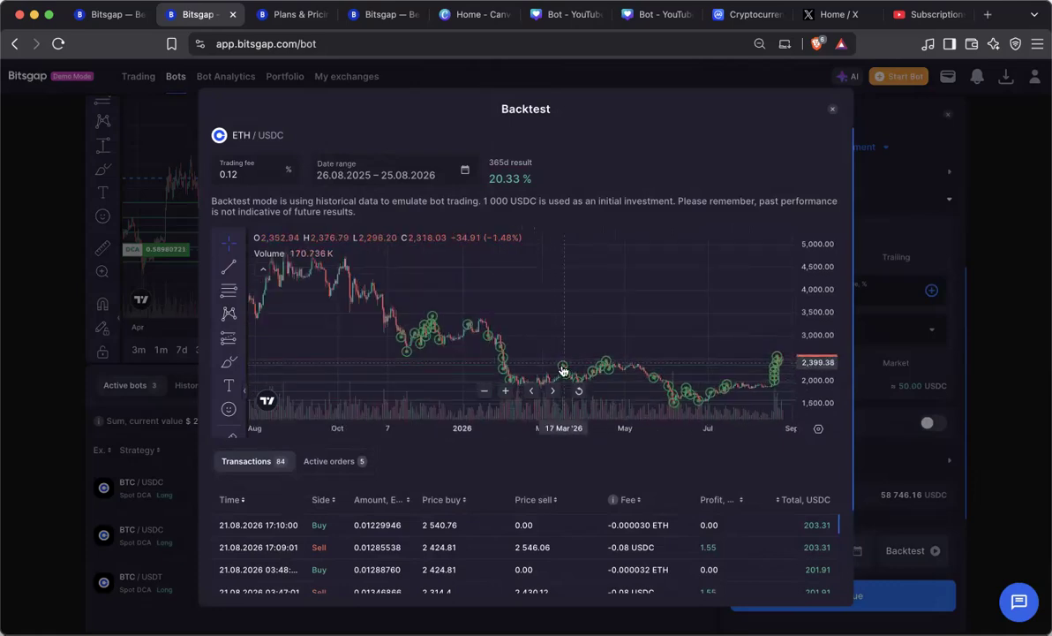
pyautogui.moveTo(817, 282); pyautogui.dragTo(816, 329)
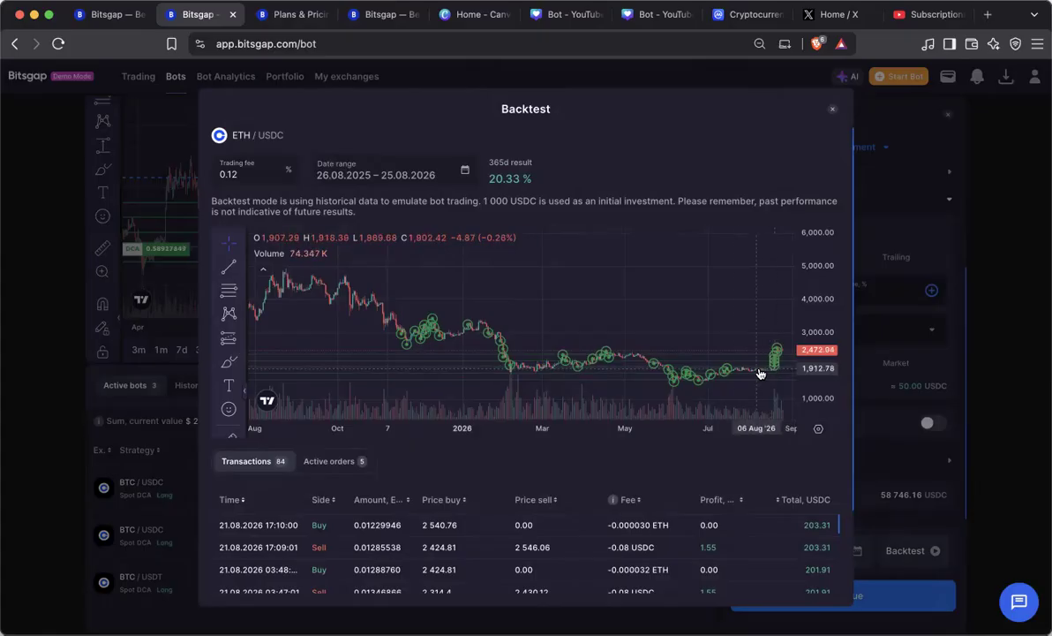
pyautogui.click(829, 112)
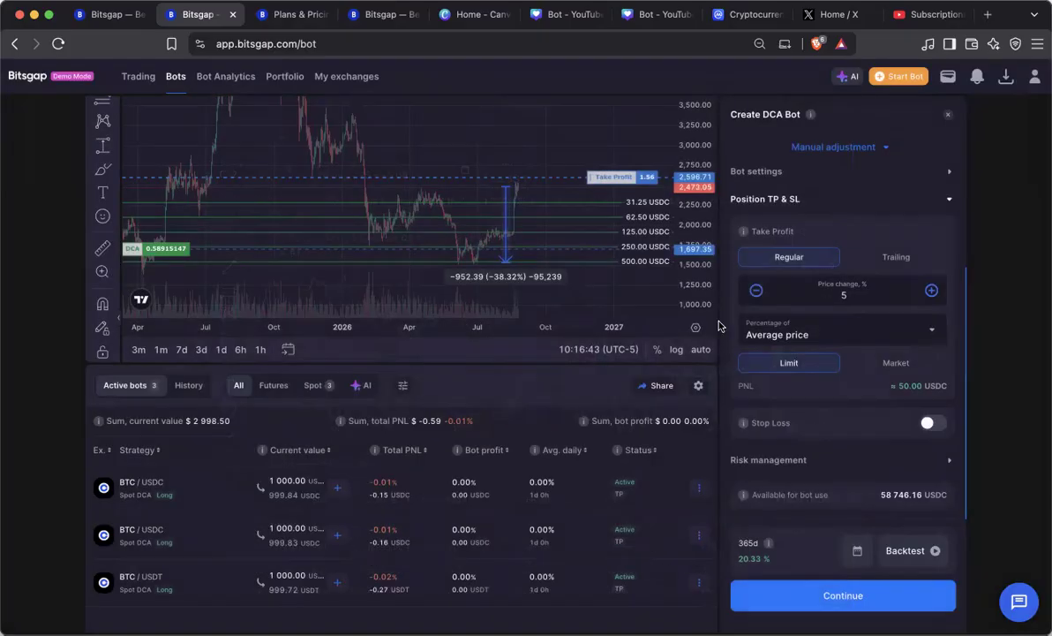
# Review the ETH/USDC price chart from July 2025 onward against the bot's averaging order and take profit levels.
pyautogui.scroll(1, 517, 395)
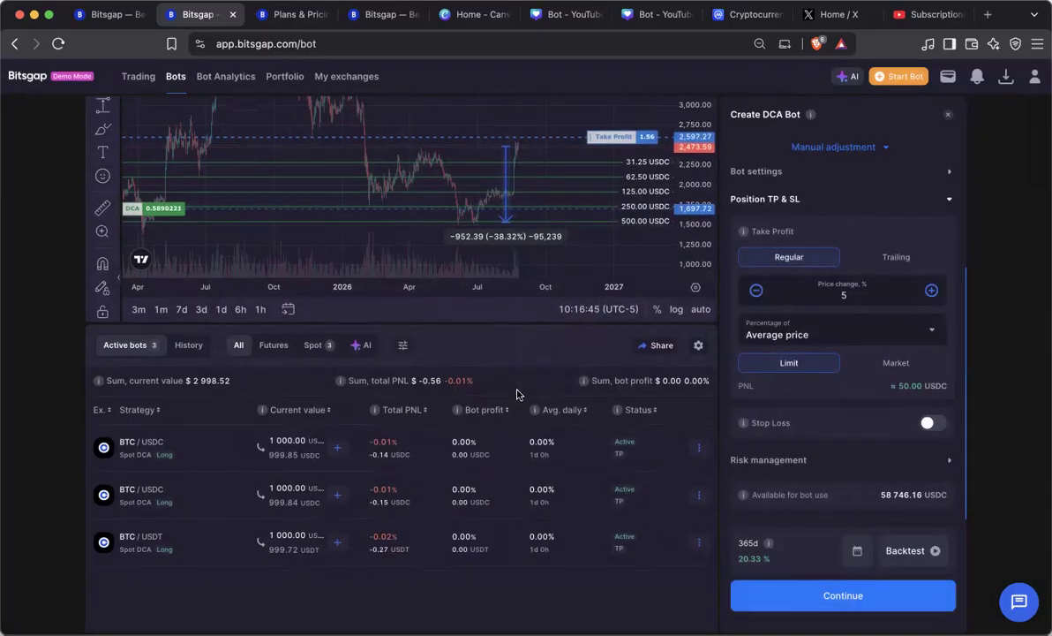
pyautogui.scroll(1, 516, 395)
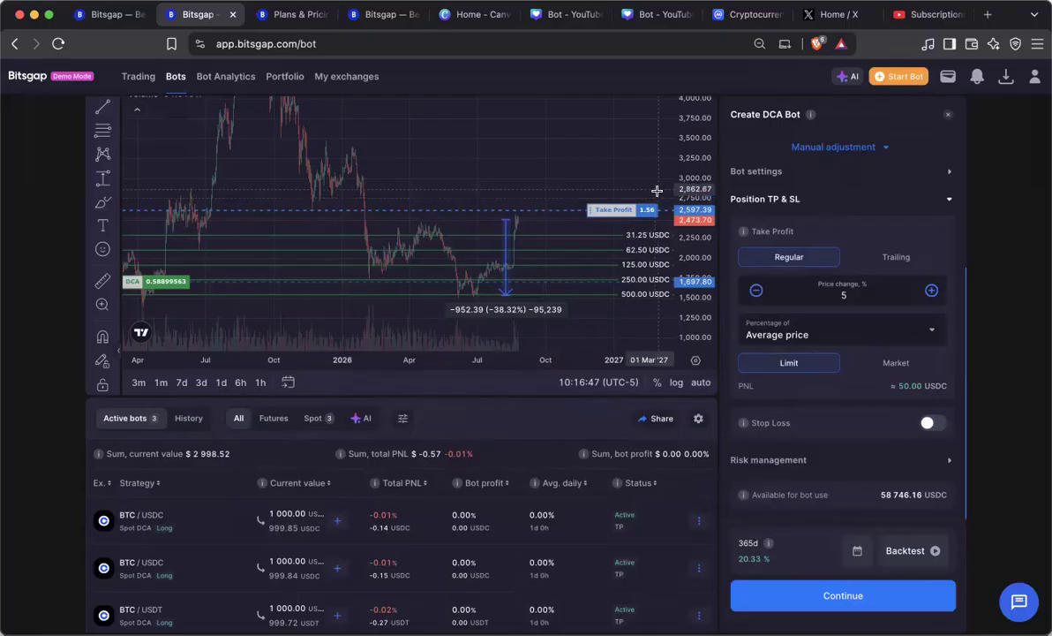
pyautogui.moveTo(566, 170); pyautogui.dragTo(559, 199)
pyautogui.moveTo(520, 360); pyautogui.dragTo(463, 359)
pyautogui.moveTo(413, 195); pyautogui.dragTo(576, 204)
pyautogui.moveTo(520, 361)
pyautogui.mouseDown()
pyautogui.moveTo(492, 361)
pyautogui.moveTo(508, 360)
pyautogui.mouseUp()
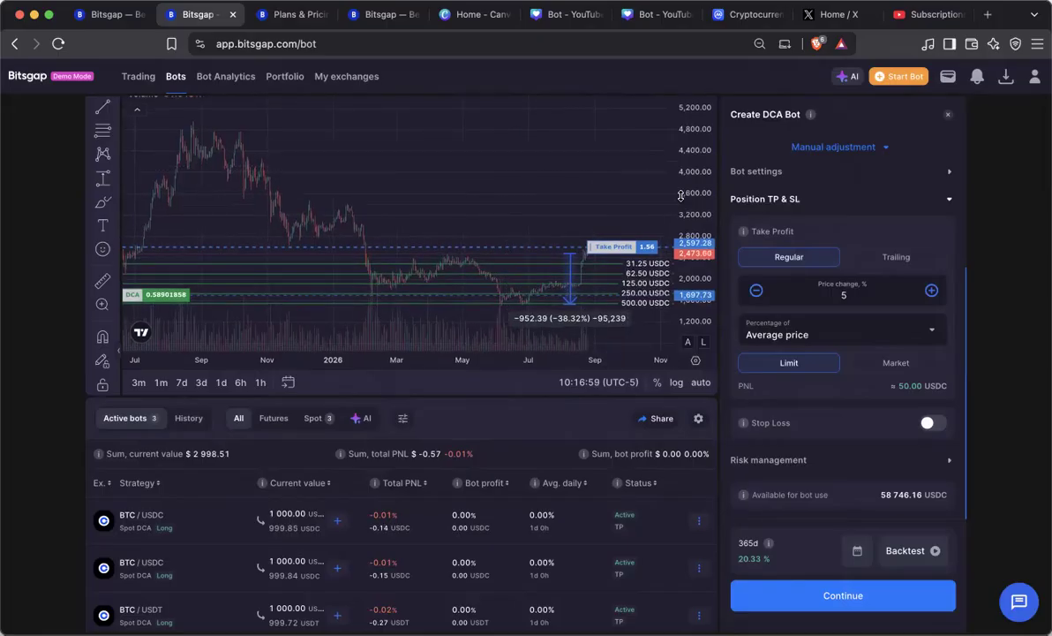
# Re-enter 5% as the take profit price change.
pyautogui.click(844, 294)
pyautogui.press('BackSpace')
pyautogui.write('5')
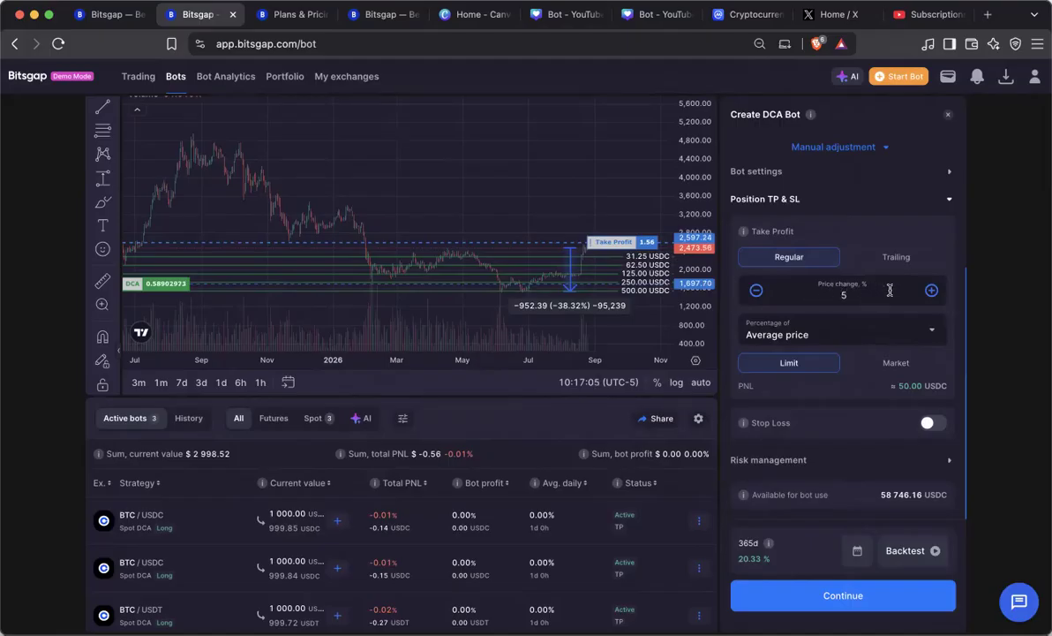
# Review the risk management options, and reopen the take profit and general bot settings sections.
pyautogui.scroll(-1, 854, 451)
pyautogui.click(853, 456)
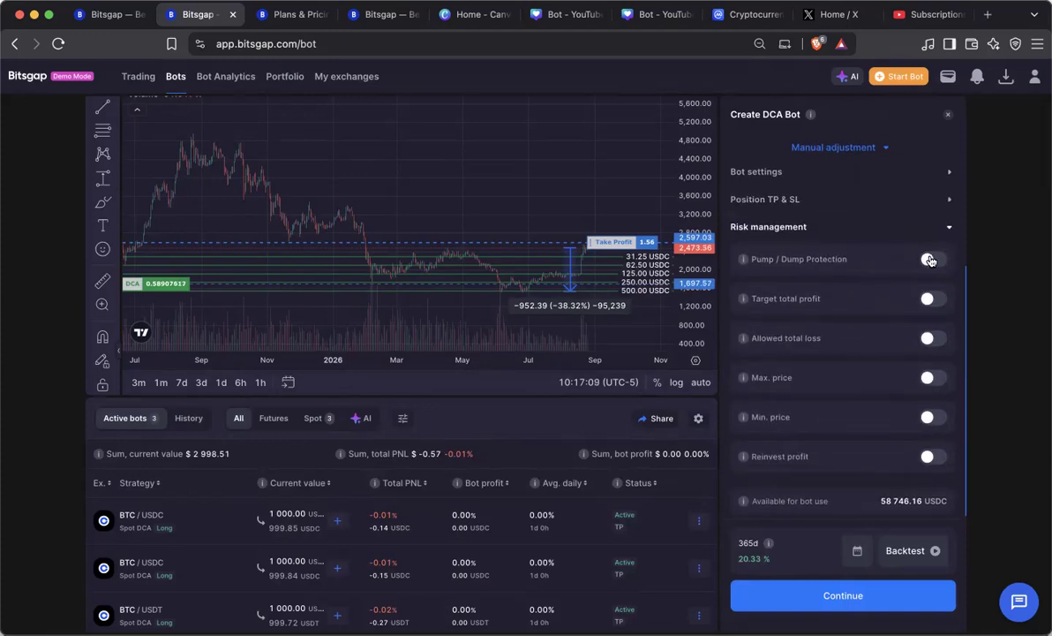
pyautogui.click(794, 201)
pyautogui.click(756, 171)
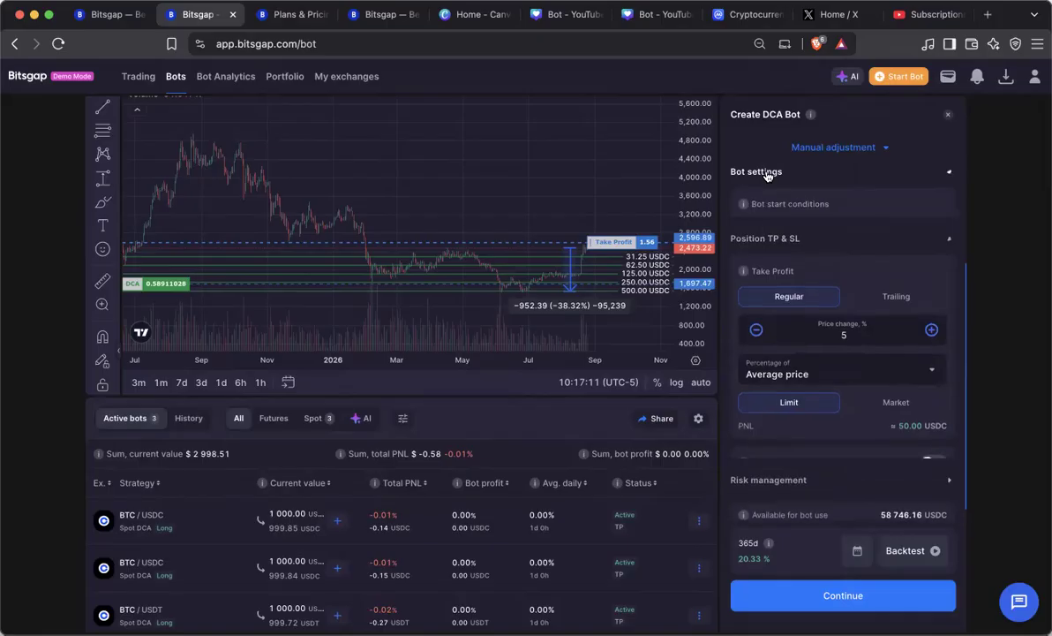
# Compare the prices and features of the Basic, Advanced and Pro plans on the Bitsgap pricing page and return to the ETH/USDC bot with 8% averaging step.
pyautogui.click(291, 15)
pyautogui.scroll(-3, 583, 265)
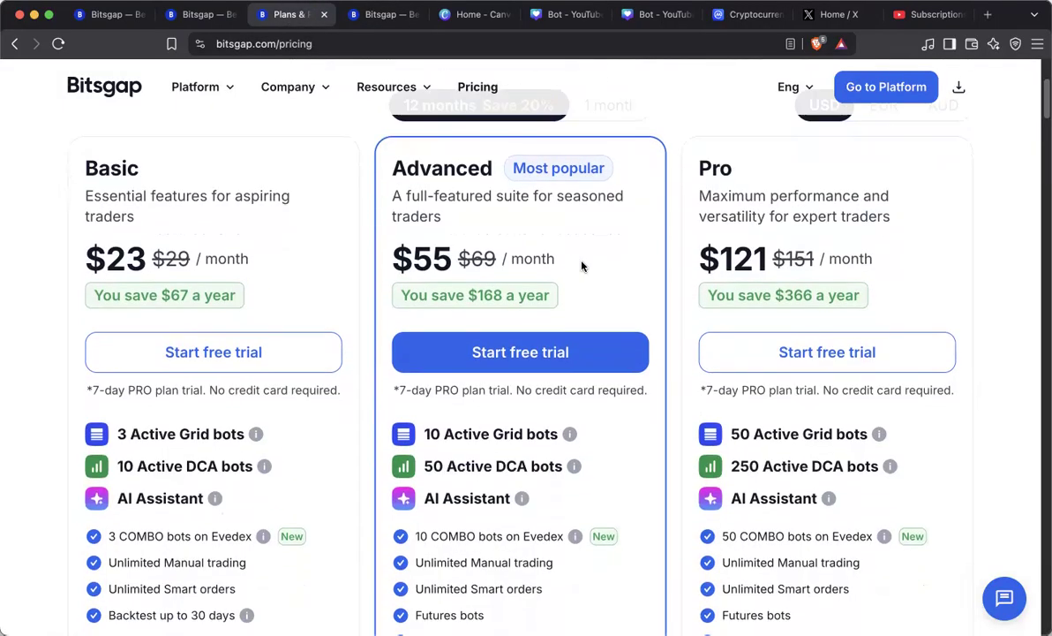
pyautogui.scroll(1, 583, 267)
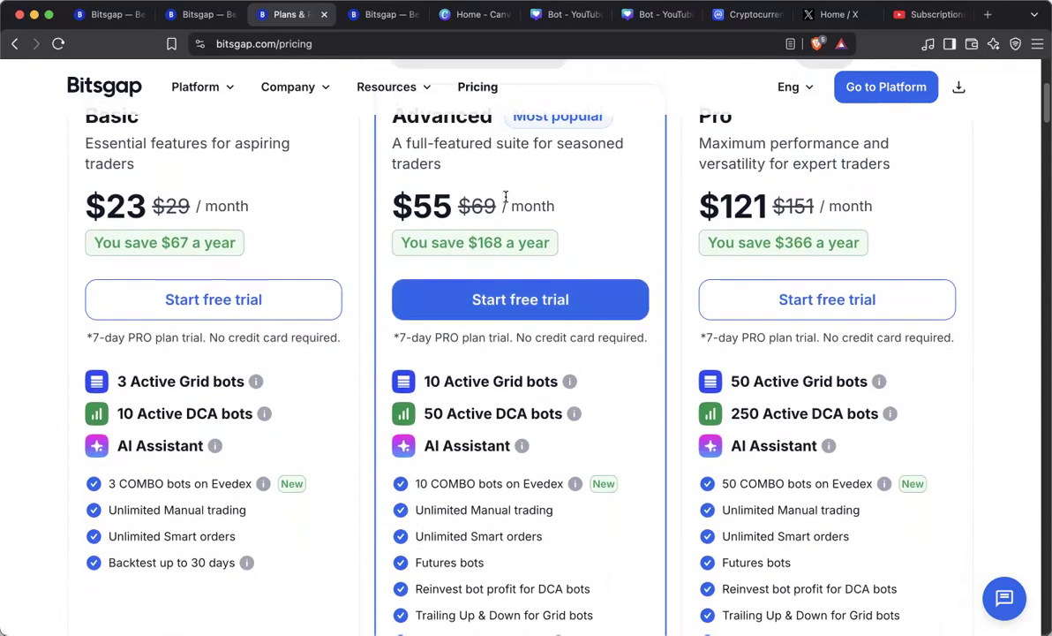
pyautogui.scroll(1, 586, 208)
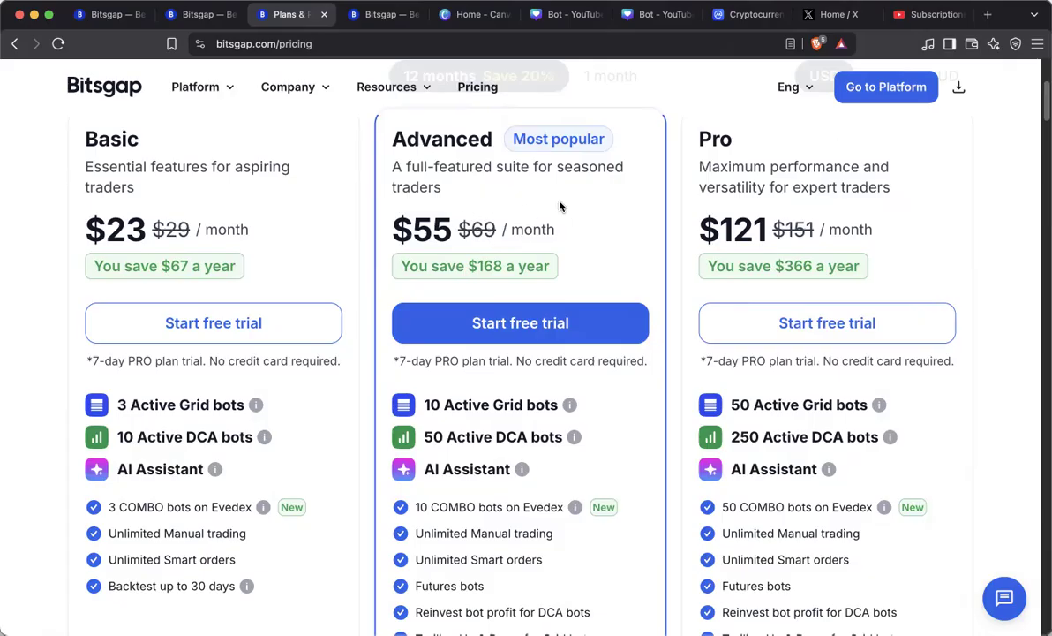
pyautogui.scroll(-3, 559, 206)
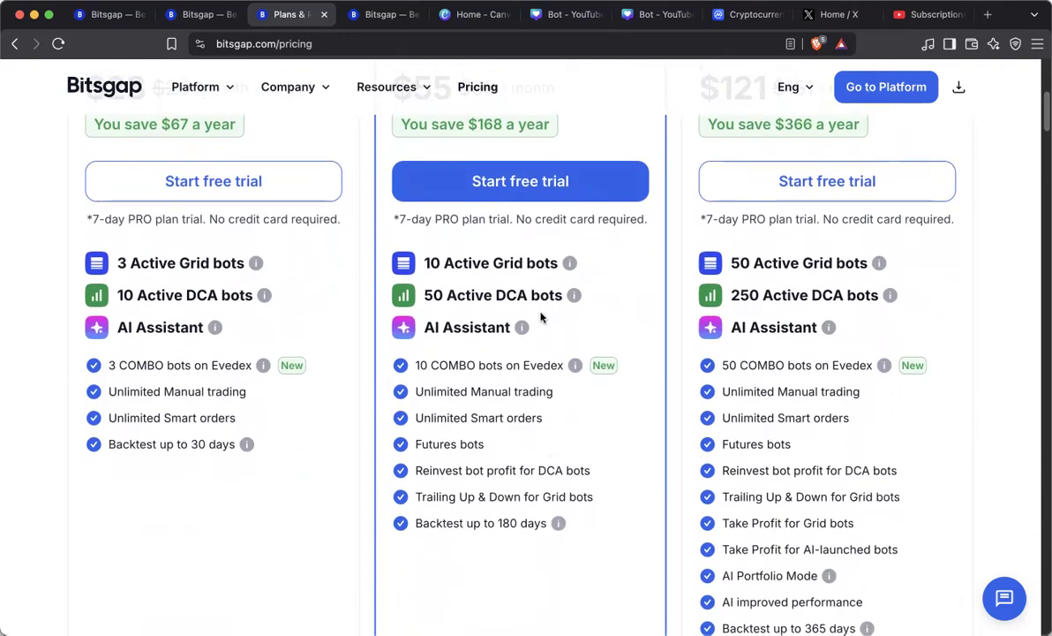
pyautogui.scroll(1, 540, 315)
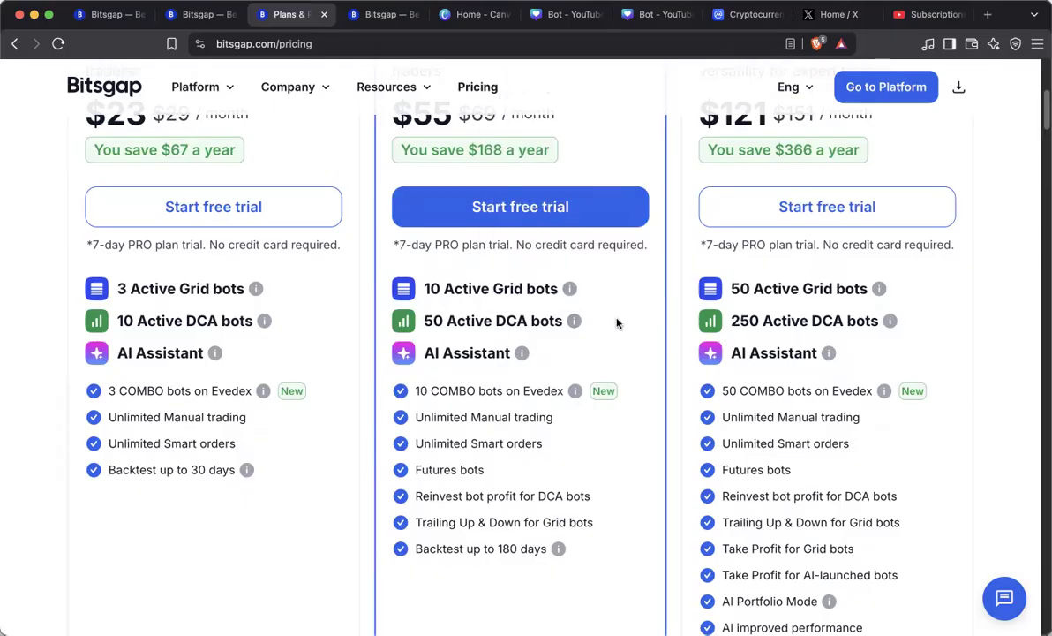
pyautogui.scroll(1, 611, 348)
pyautogui.scroll(-1, 611, 349)
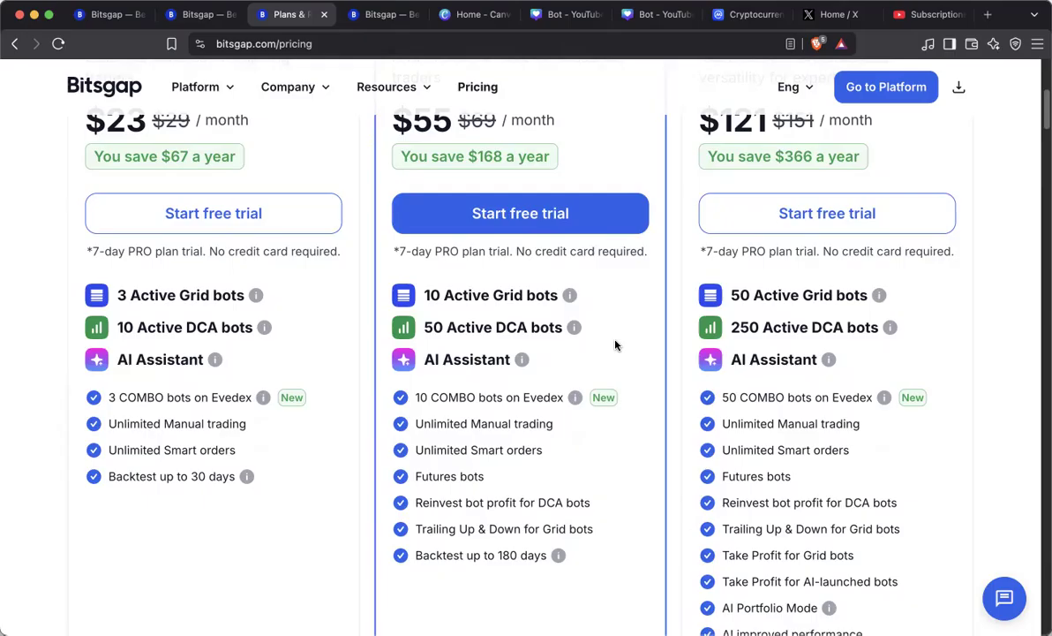
pyautogui.scroll(2, 616, 345)
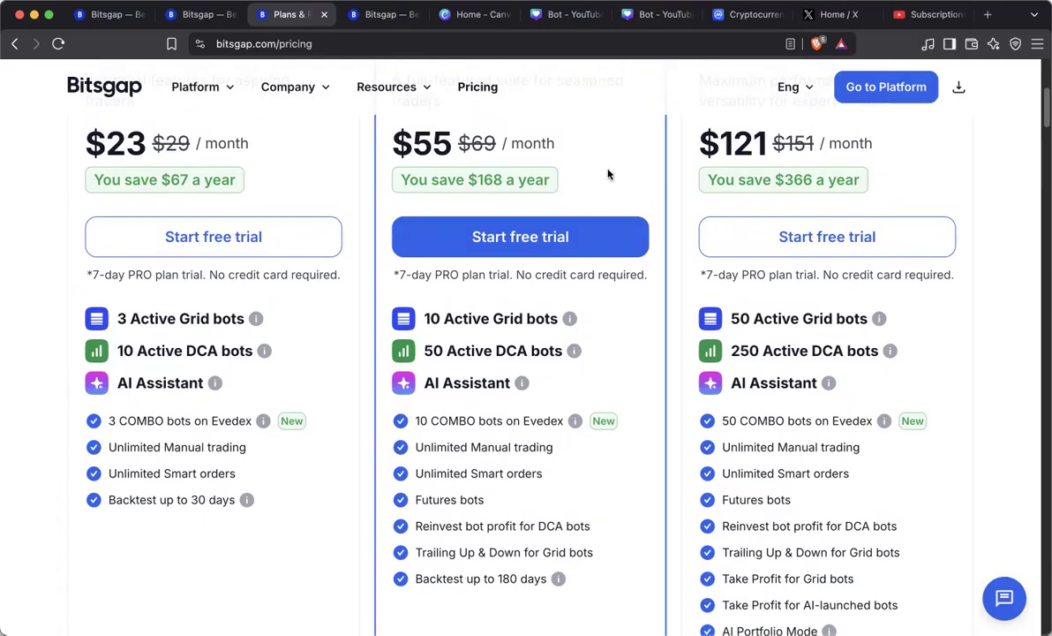
pyautogui.scroll(2, 607, 174)
pyautogui.scroll(-2, 608, 174)
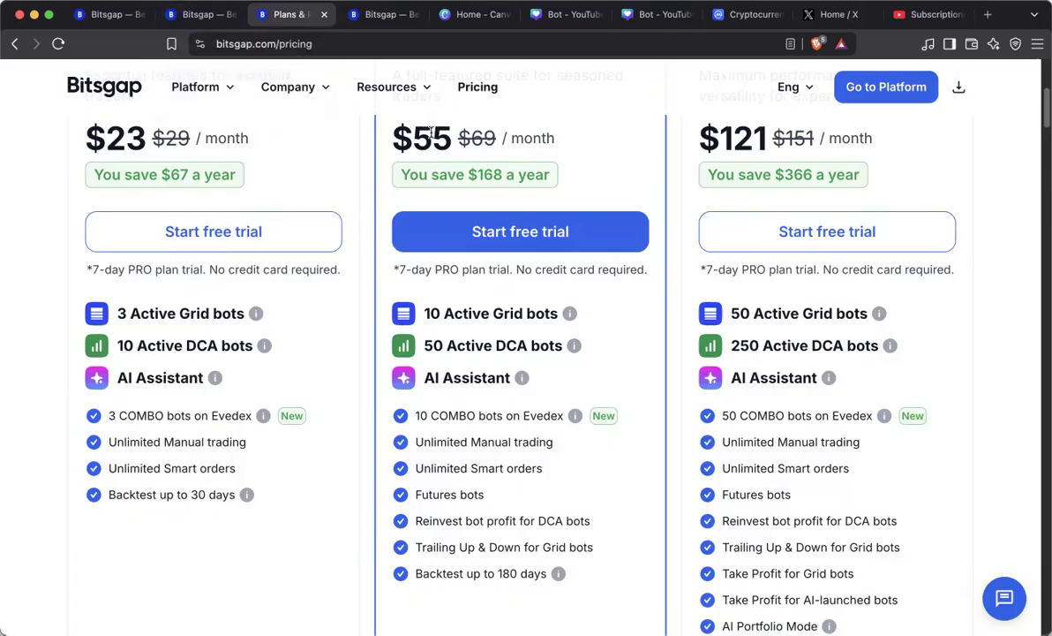
pyautogui.scroll(2, 495, 151)
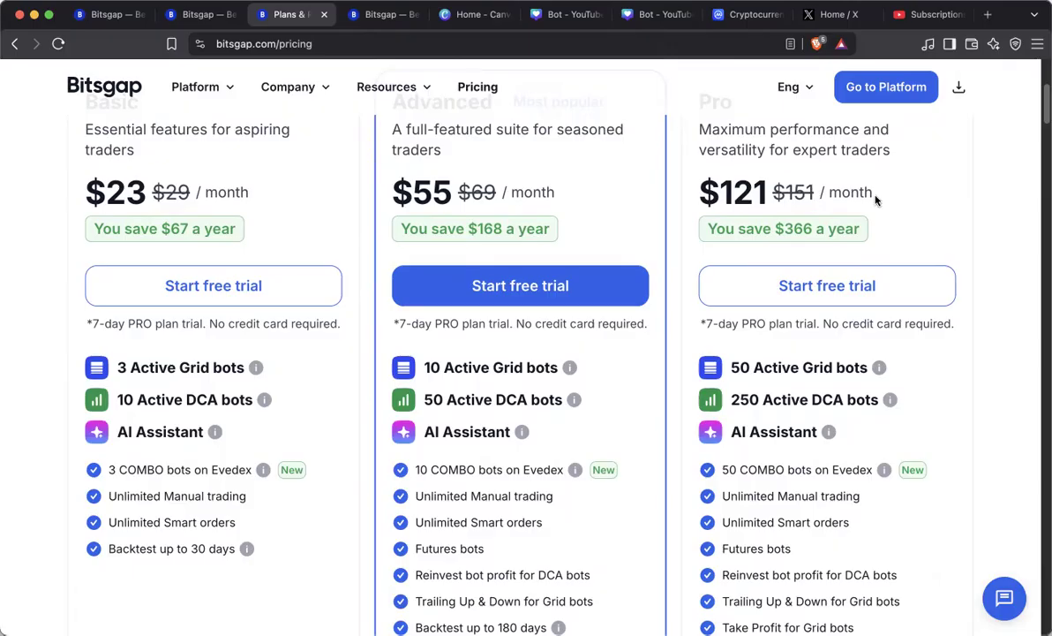
pyautogui.scroll(-2, 875, 200)
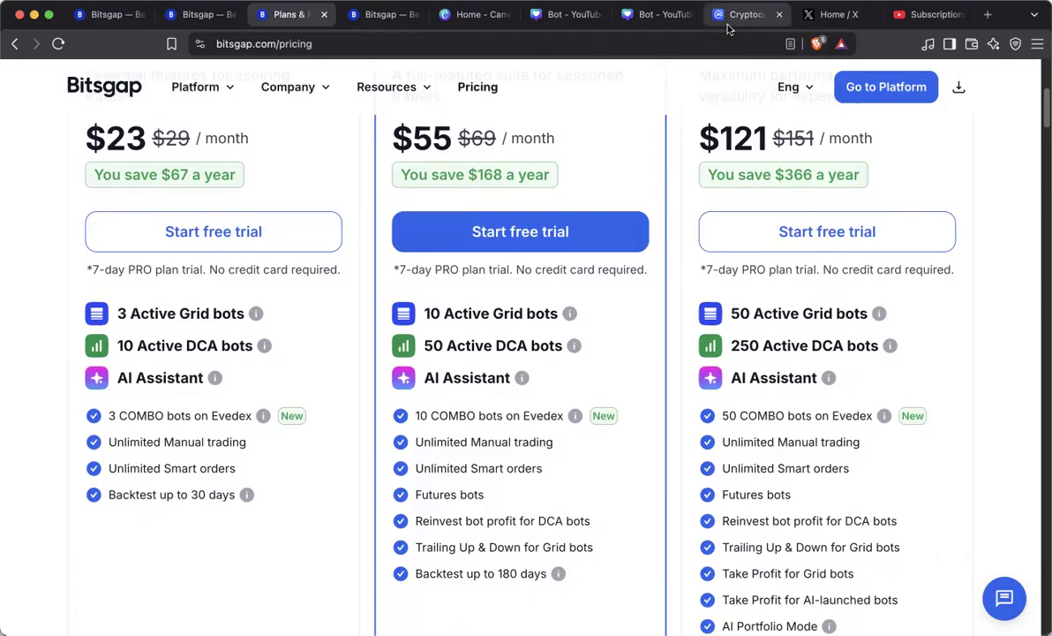
pyautogui.click(343, 14)
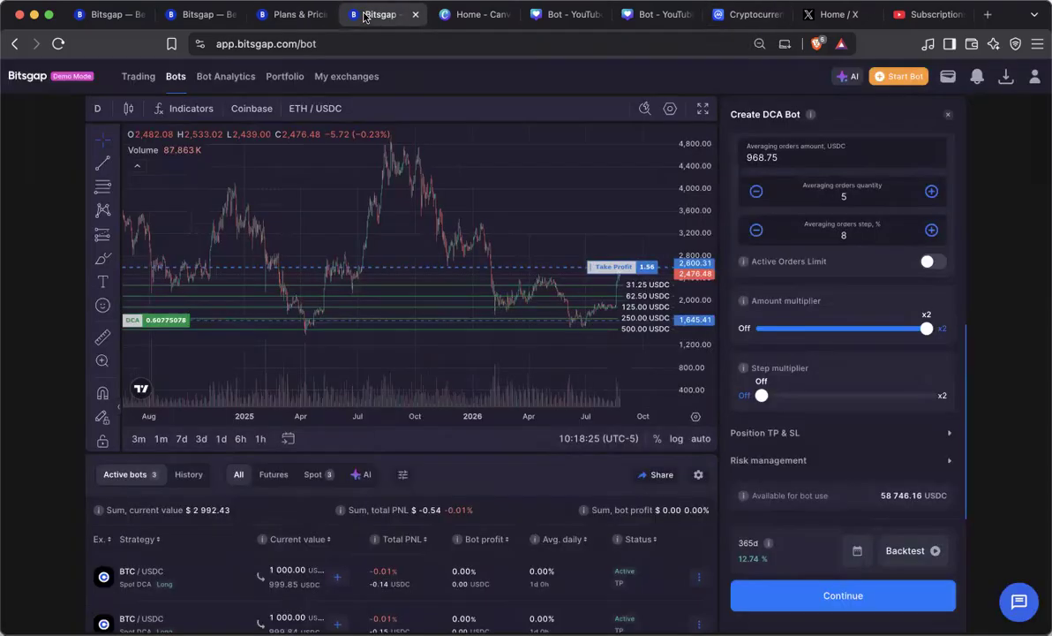